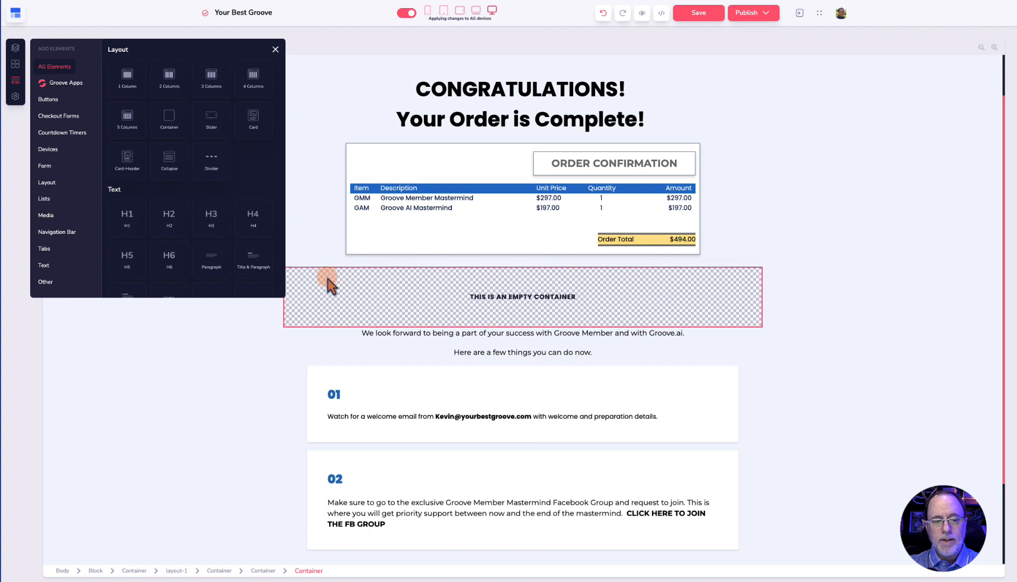
# - Nest a new container inside the empty container below the order confirmation and set its width to 83% of the parent
pyautogui.click(326, 274)
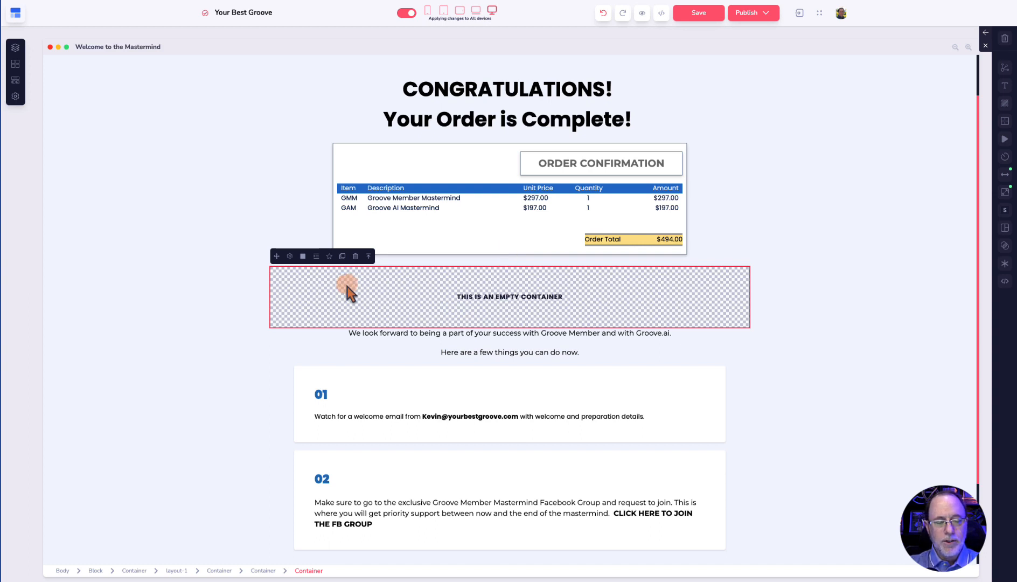
pyautogui.click(15, 81)
pyautogui.moveTo(165, 121); pyautogui.dragTo(456, 298)
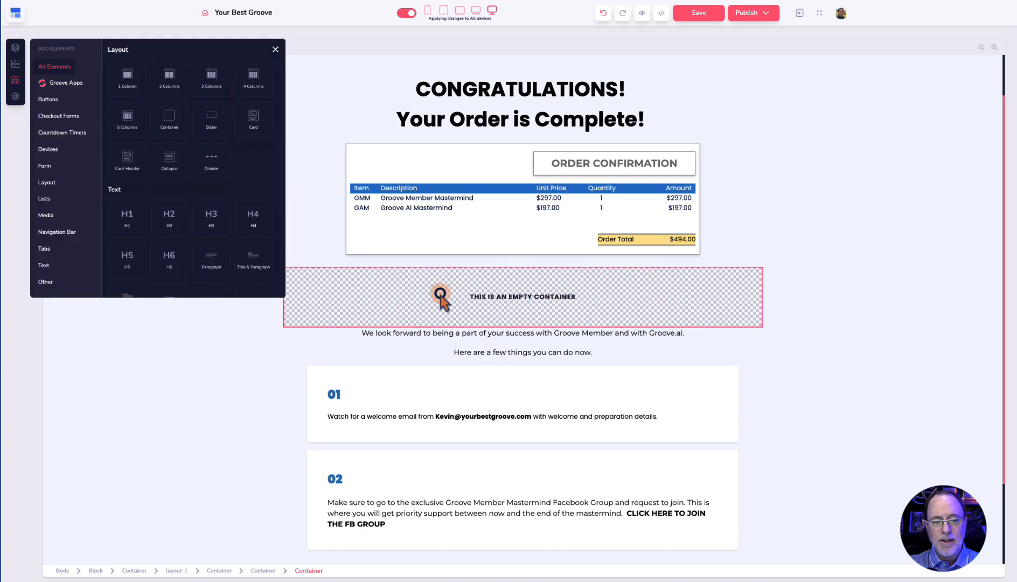
pyautogui.click(441, 295)
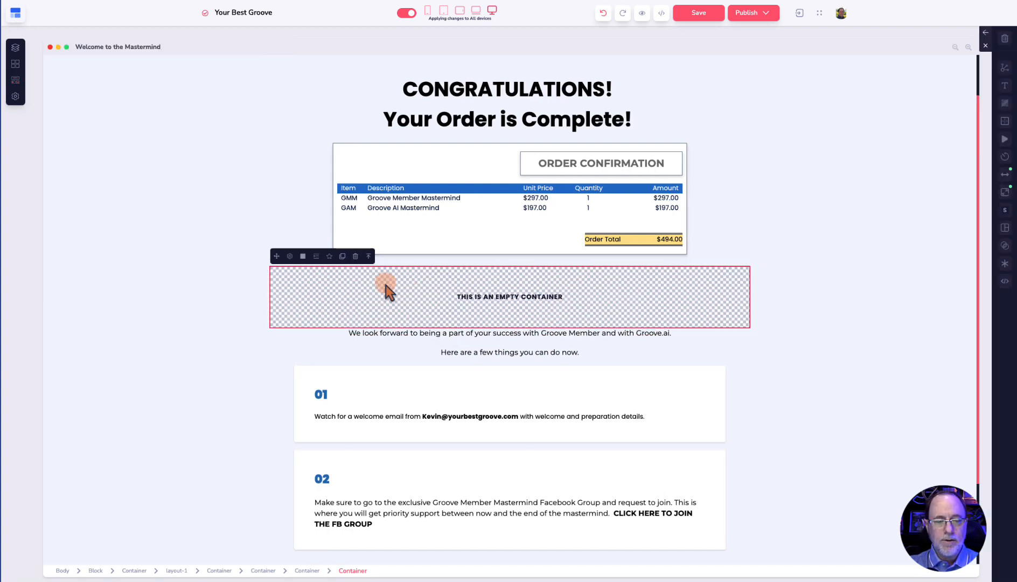
pyautogui.click(1005, 192)
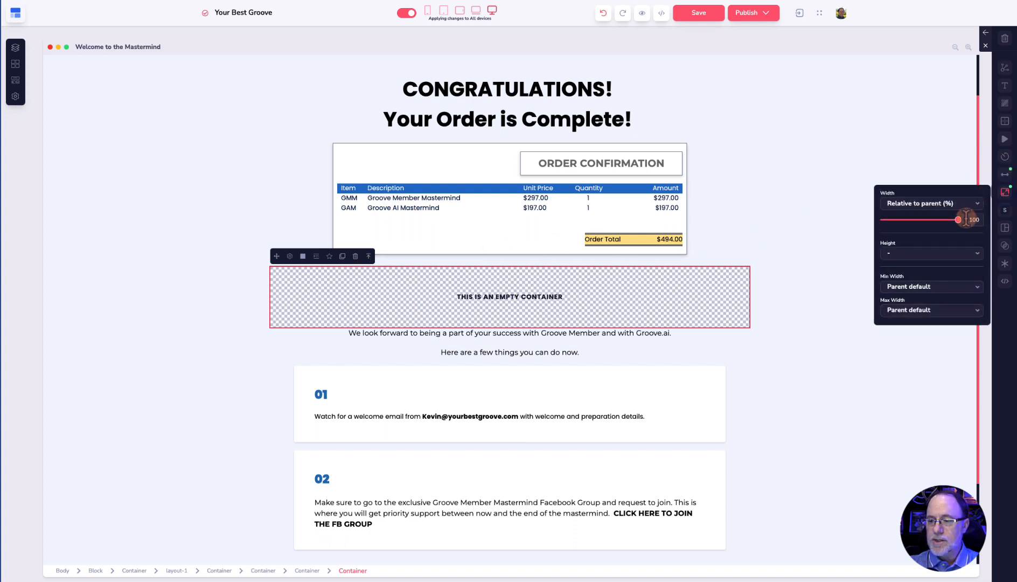
pyautogui.moveTo(960, 224); pyautogui.dragTo(948, 226)
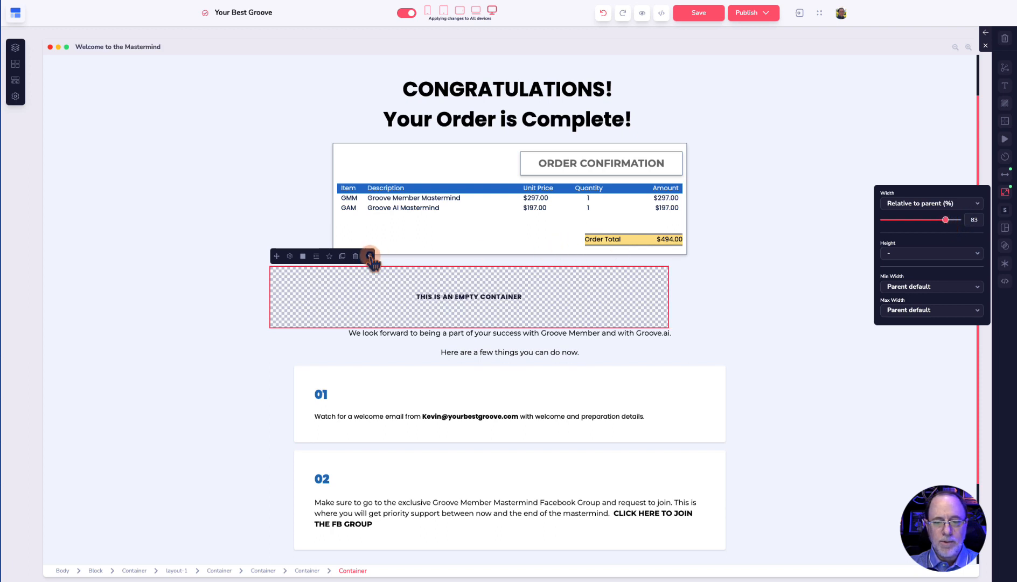
# - Give the outer empty container a vertical layout with its contents centered on the secondary axis
pyautogui.click(370, 257)
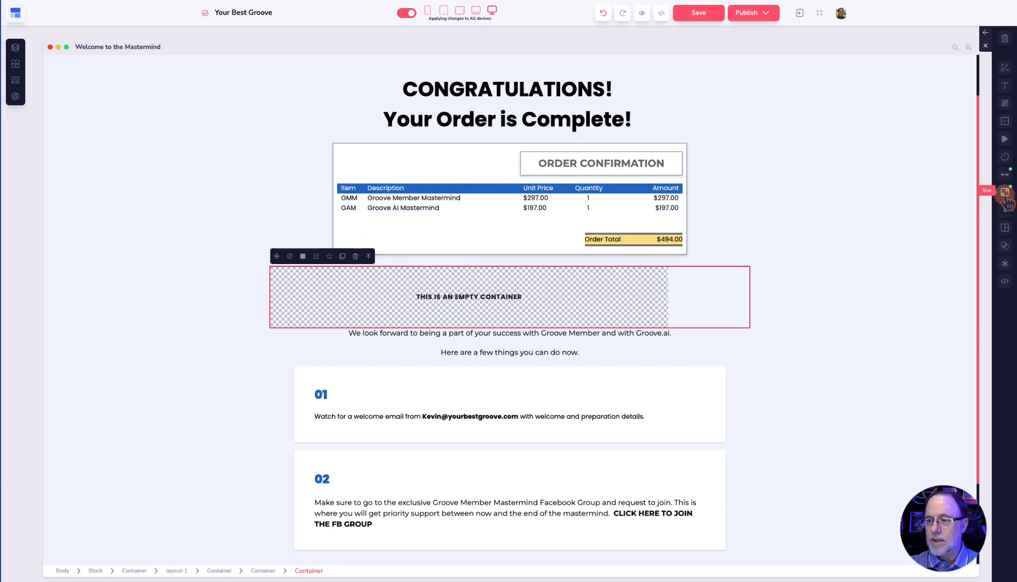
pyautogui.click(1005, 227)
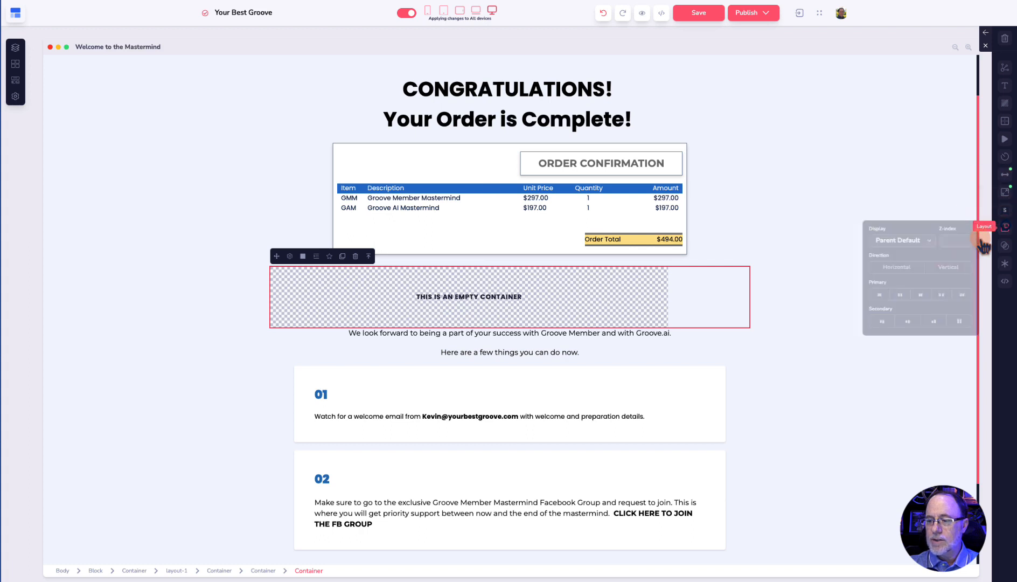
pyautogui.click(960, 266)
pyautogui.click(918, 322)
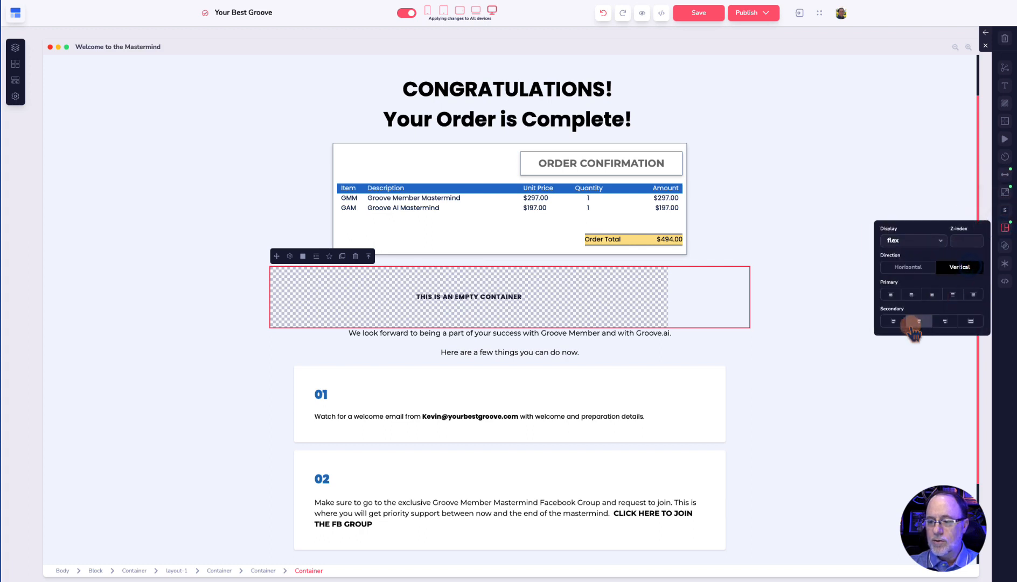
# - Set the nested container's width to 74% of its parent to match the order confirmation box
pyautogui.click(698, 291)
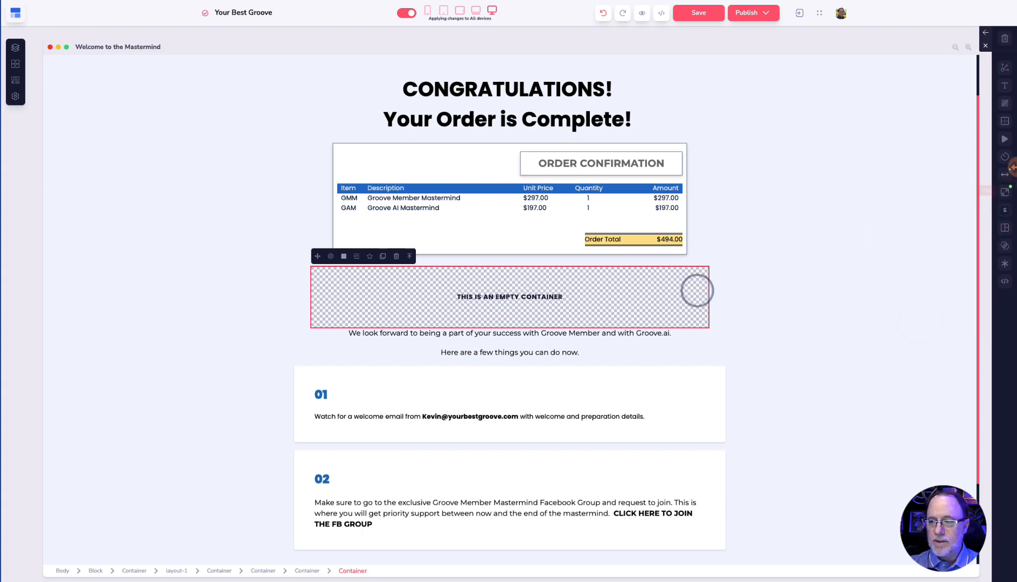
pyautogui.click(1006, 192)
pyautogui.moveTo(946, 219); pyautogui.dragTo(941, 220)
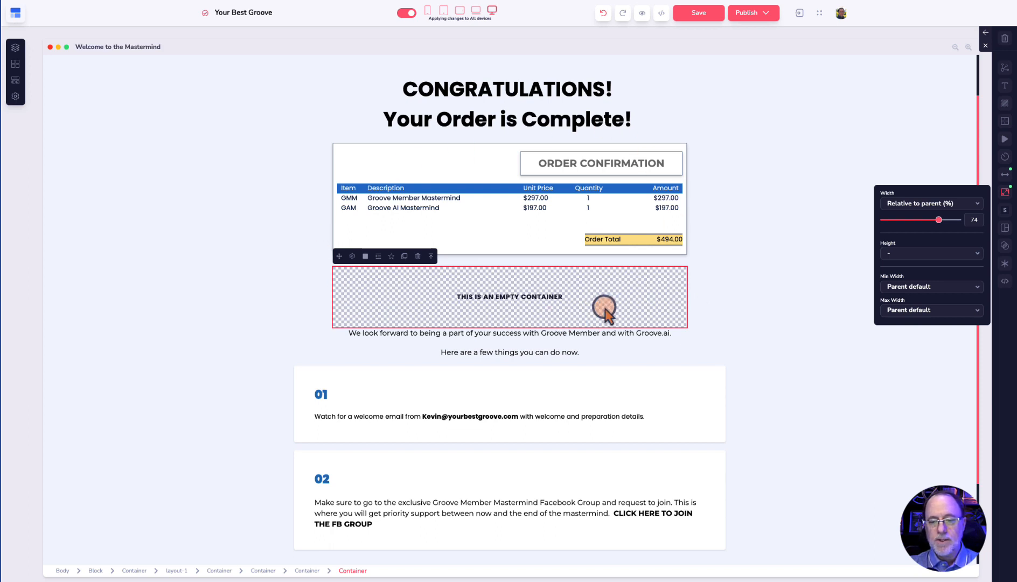
pyautogui.click(431, 256)
pyautogui.click(449, 291)
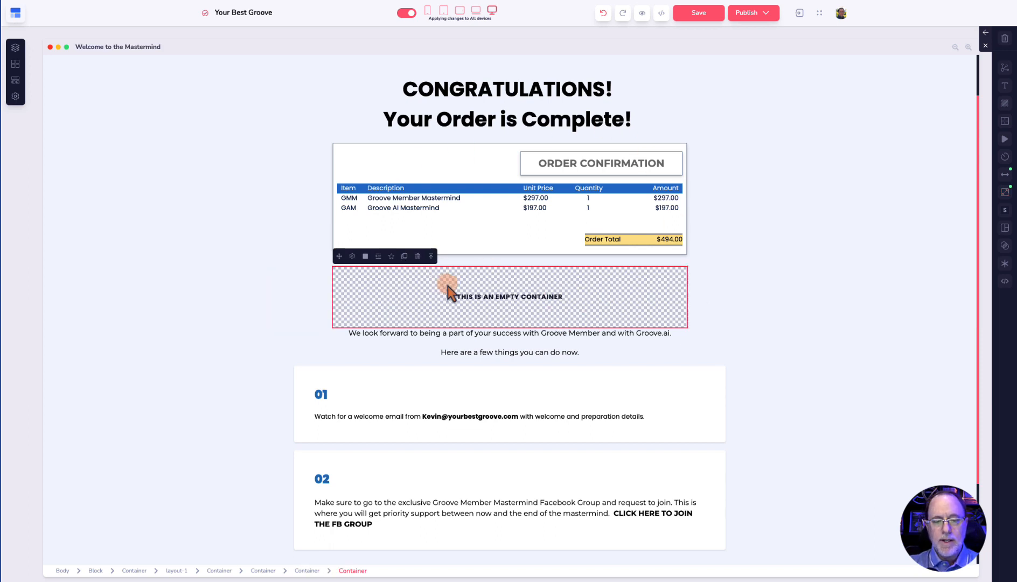
pyautogui.click(706, 293)
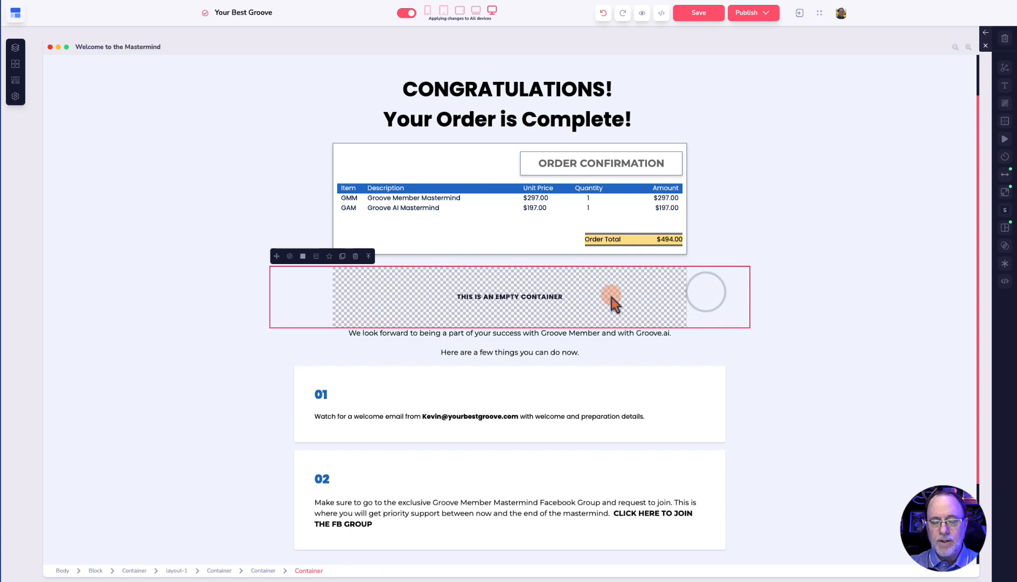
# - Insert another container inside the narrowed 74% container as the first row
pyautogui.click(639, 291)
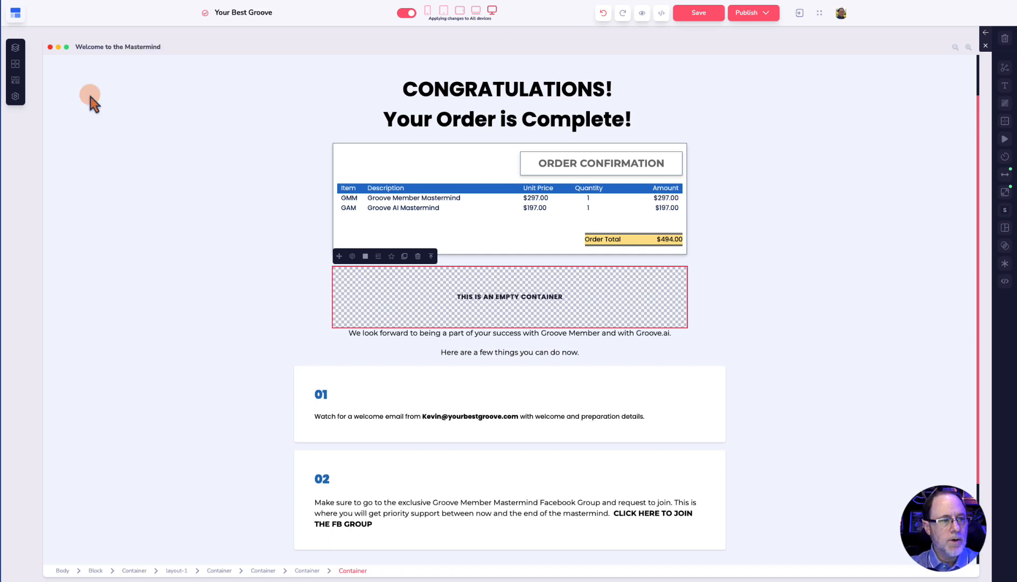
pyautogui.click(15, 81)
pyautogui.moveTo(101, 81); pyautogui.dragTo(498, 302)
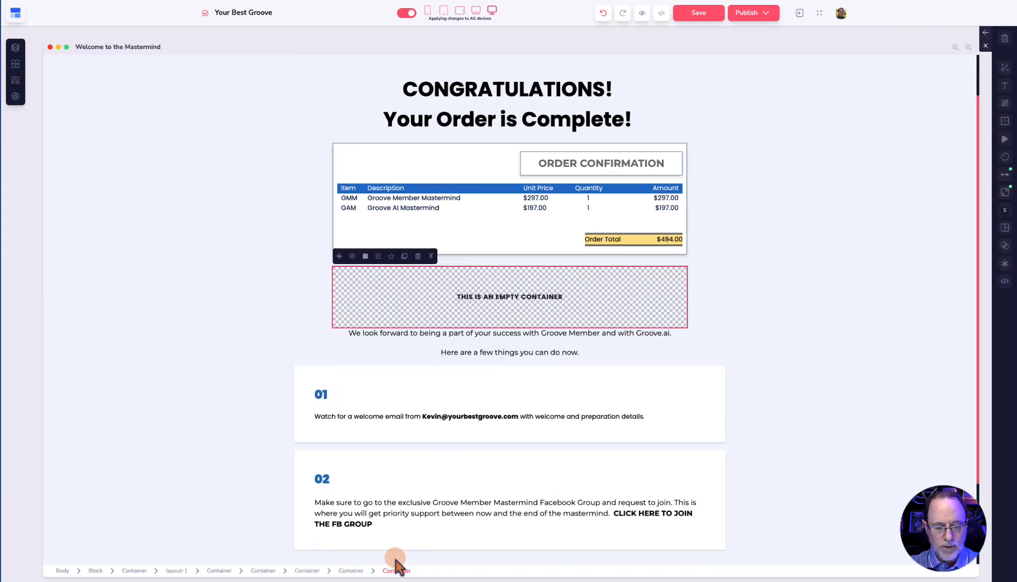
# - Duplicate the innermost empty container four times to make five stacked rows
pyautogui.click(431, 256)
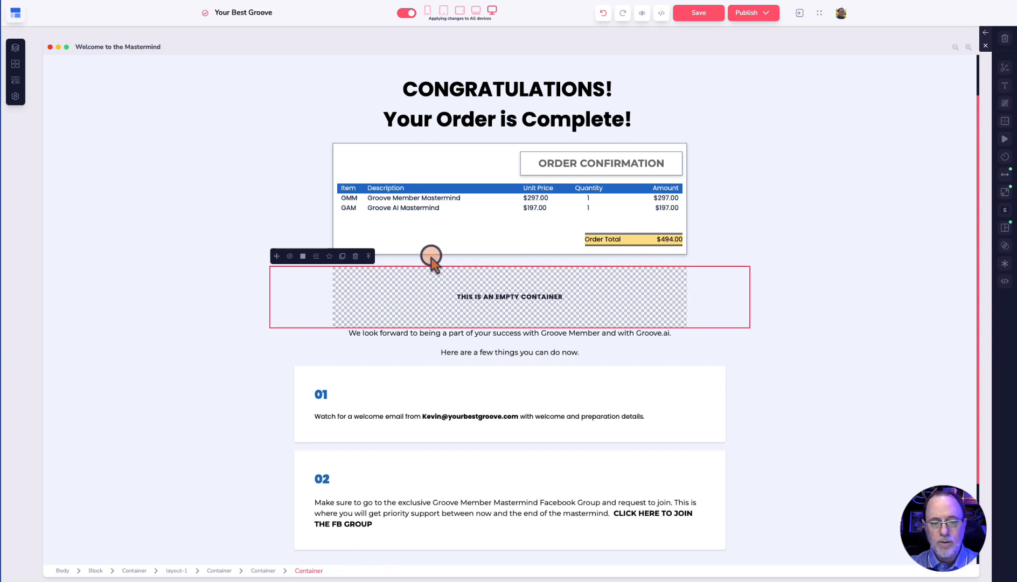
pyautogui.click(407, 293)
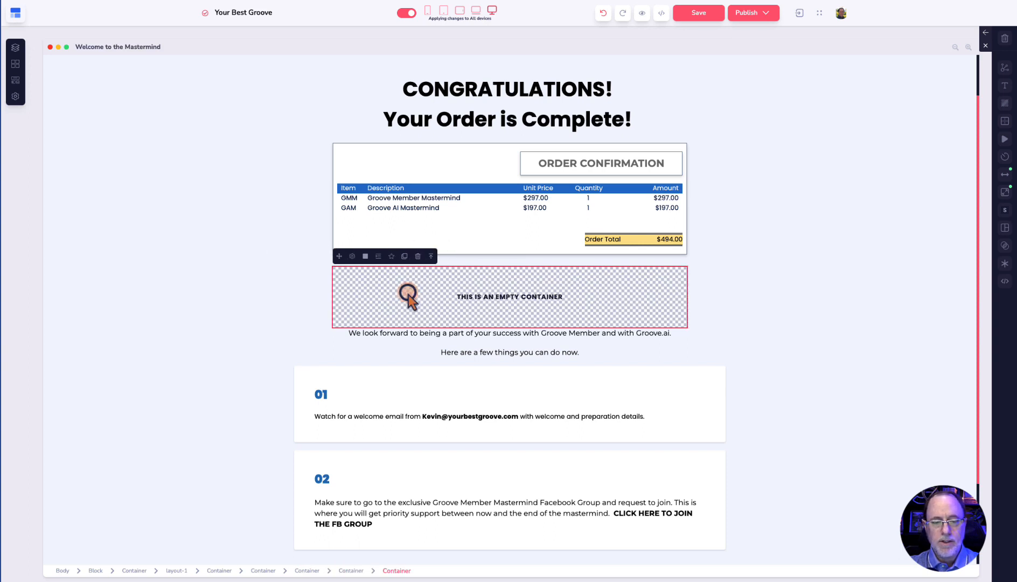
pyautogui.click(405, 257)
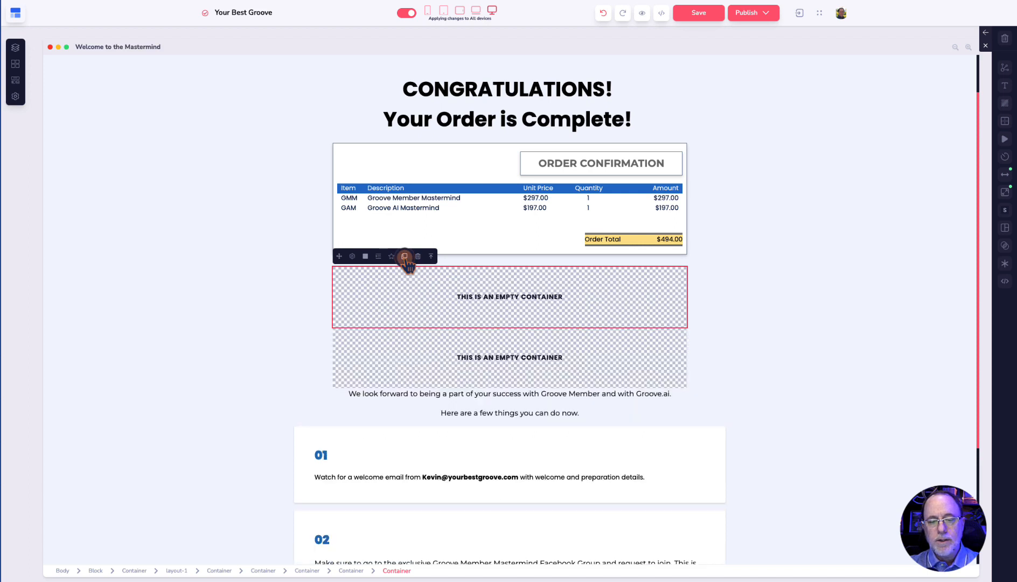
pyautogui.click(406, 258)
pyautogui.click(405, 258)
pyautogui.click(405, 257)
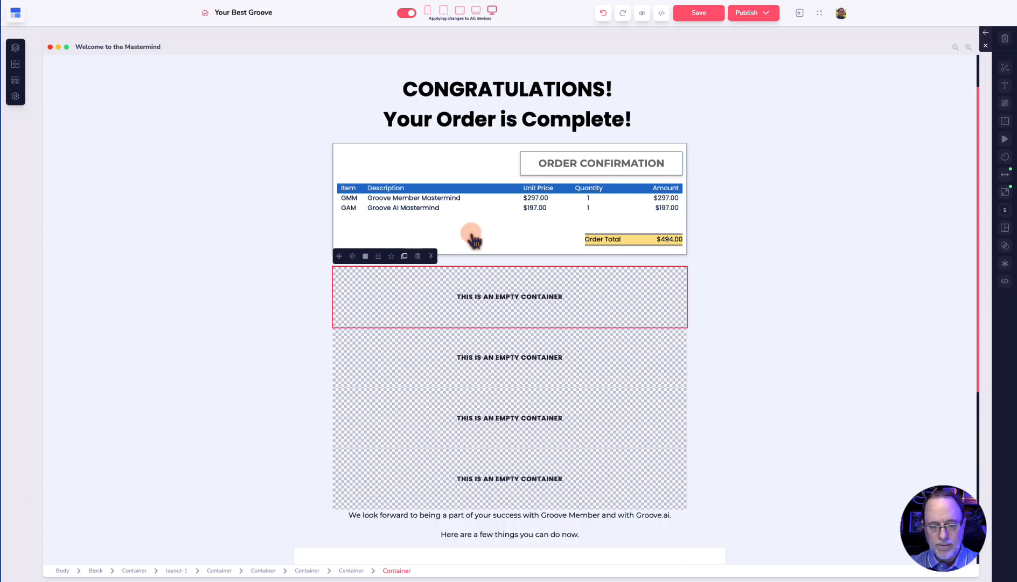
# - Examine how the existing order table is built from row containers, including the containers nested around the ORDER CONFIRMATION title
pyautogui.click(483, 167)
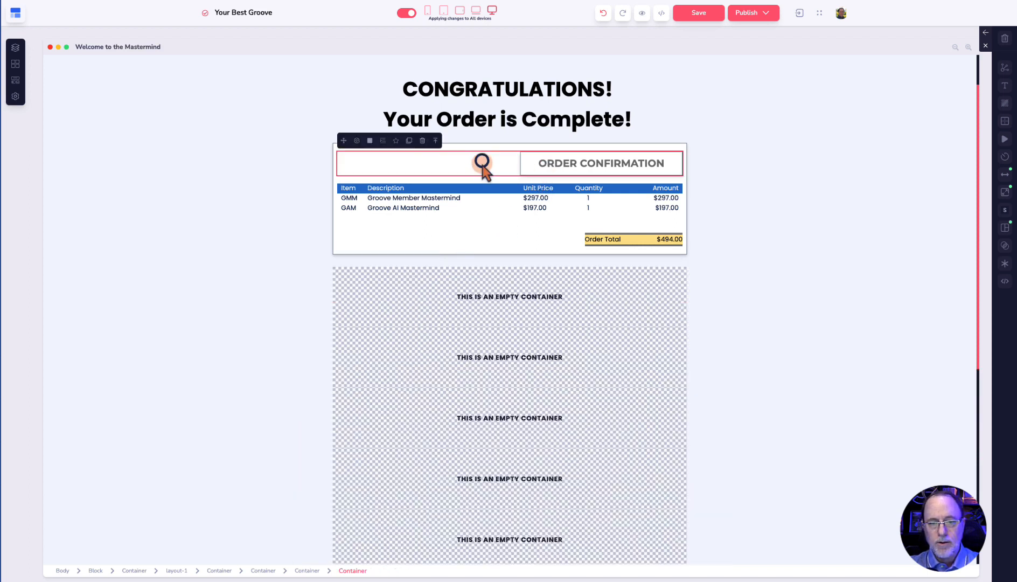
pyautogui.click(482, 189)
pyautogui.click(484, 197)
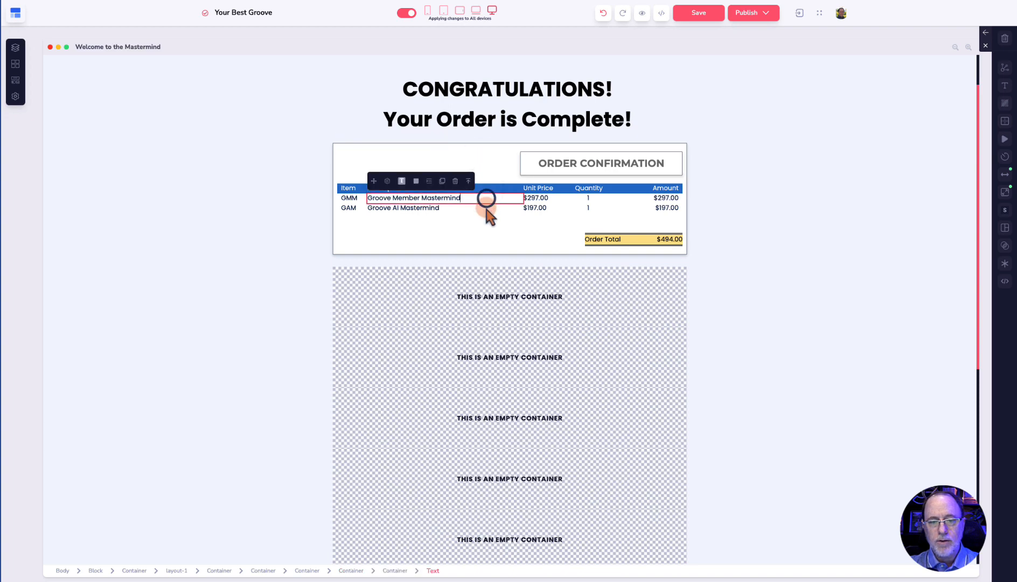
pyautogui.click(484, 208)
pyautogui.click(514, 243)
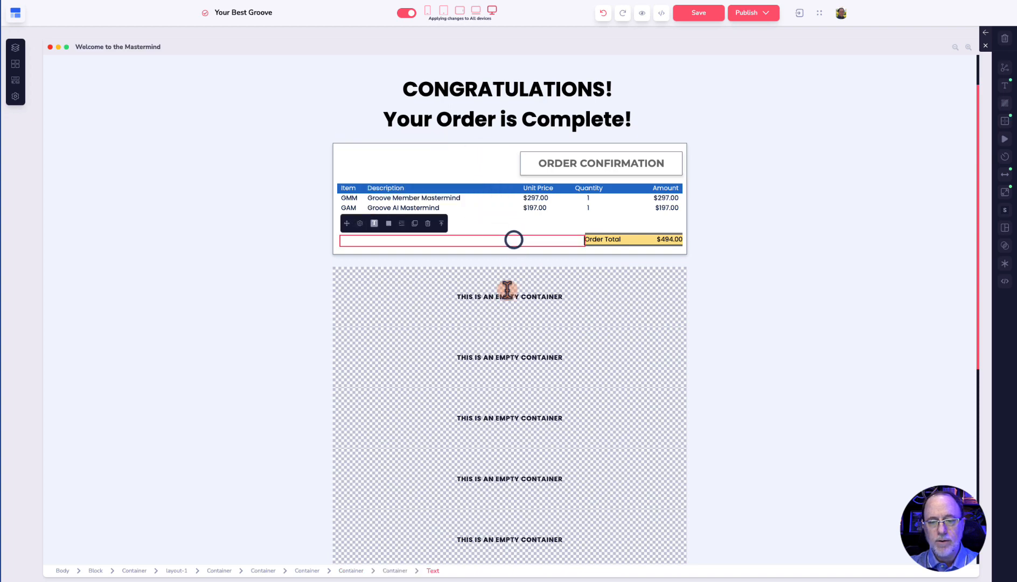
pyautogui.scroll(-1, 561, 393)
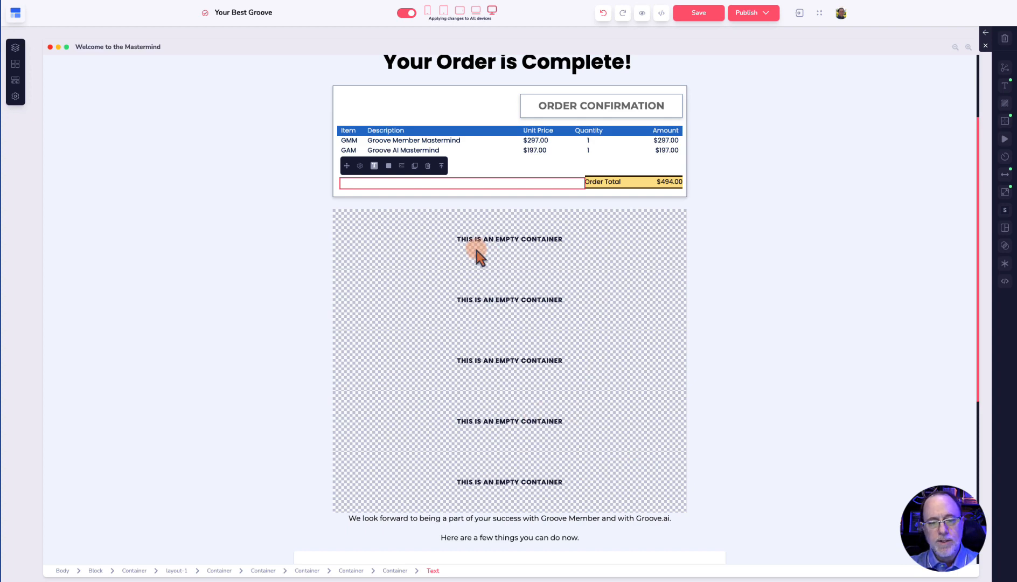
pyautogui.click(401, 237)
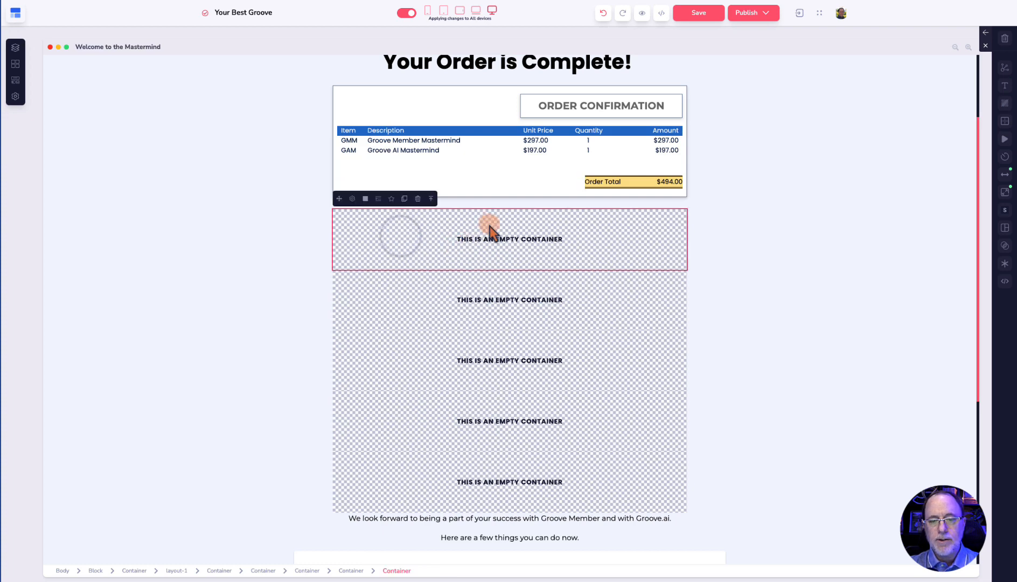
pyautogui.click(542, 106)
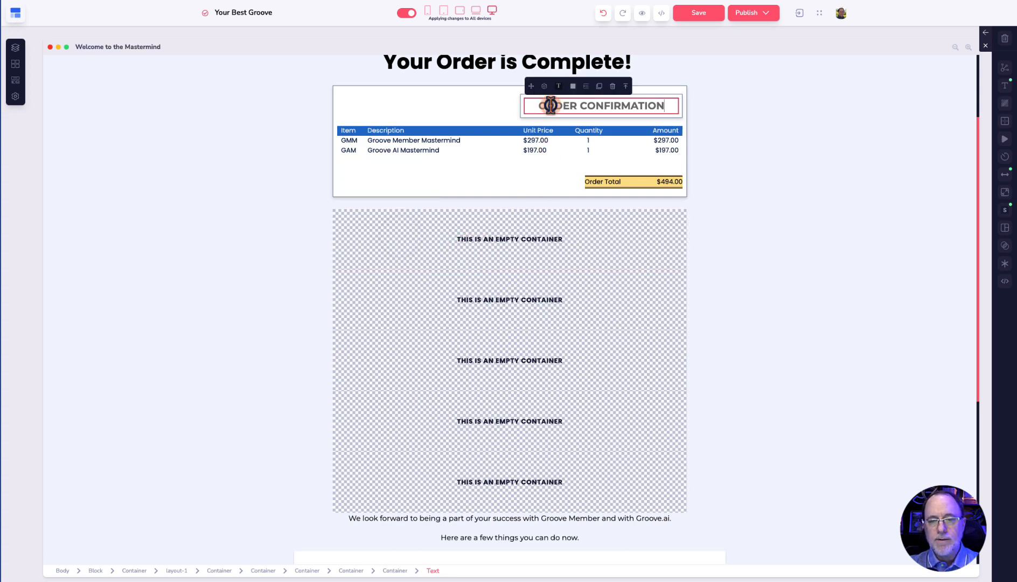
pyautogui.click(626, 86)
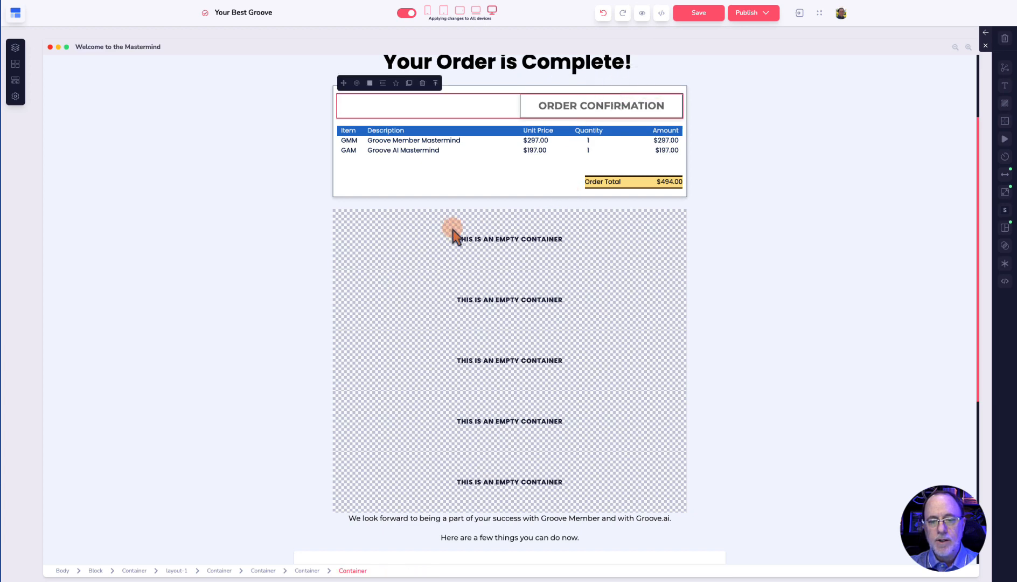
pyautogui.click(575, 104)
pyautogui.click(626, 87)
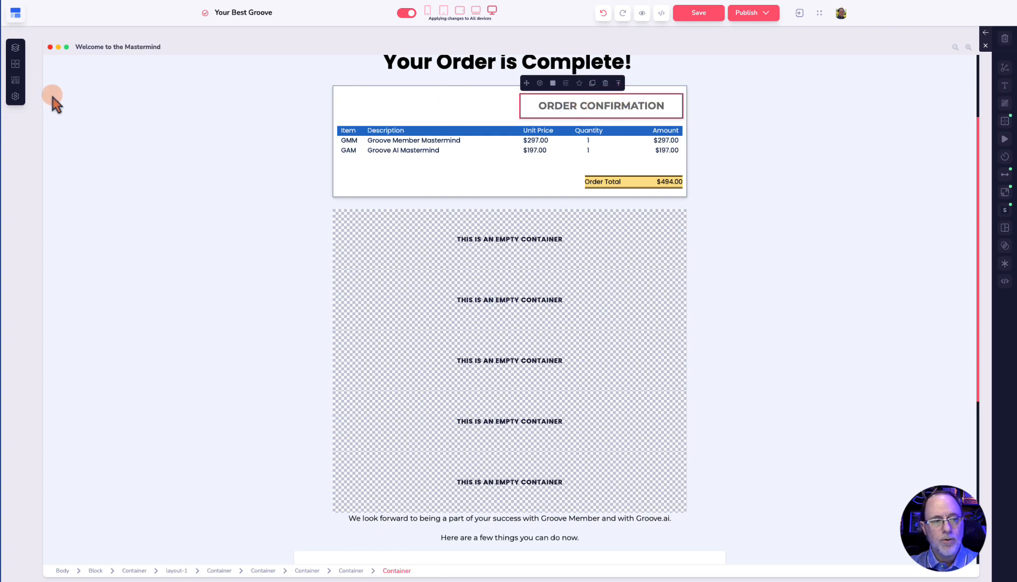
# - Insert a container inside the first empty row and set its width to 40% of the parent
pyautogui.click(15, 80)
pyautogui.moveTo(135, 133); pyautogui.dragTo(541, 249)
pyautogui.click(541, 249)
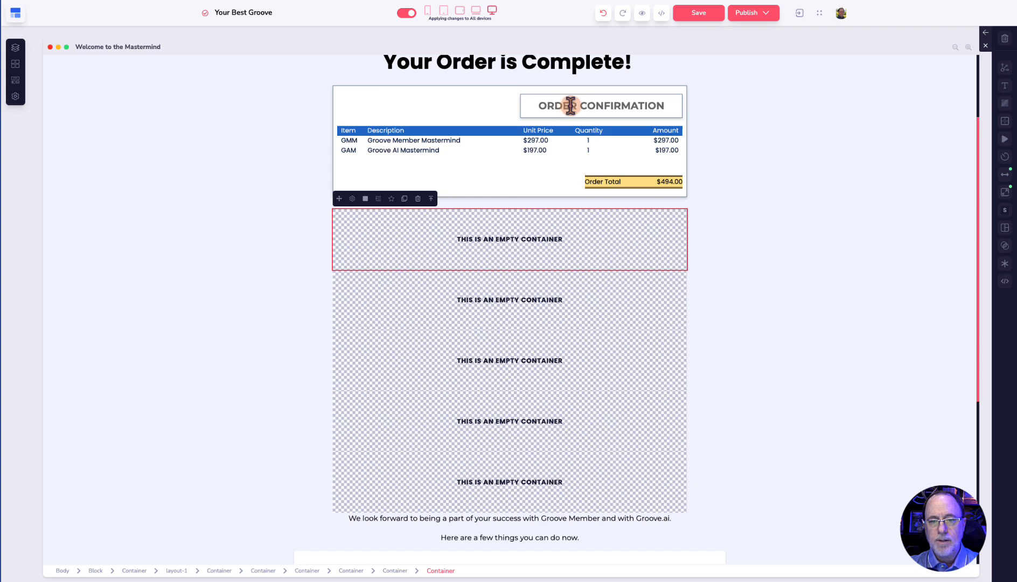
pyautogui.click(1005, 191)
pyautogui.moveTo(959, 220); pyautogui.dragTo(914, 221)
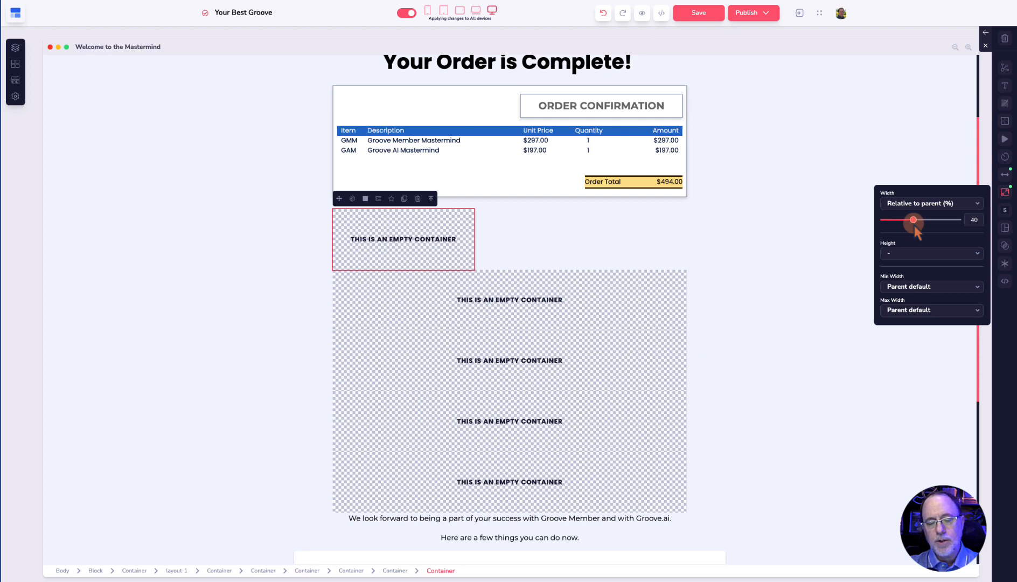
# - Give the first row container a vertical layout with its contents aligned to the right
pyautogui.click(434, 201)
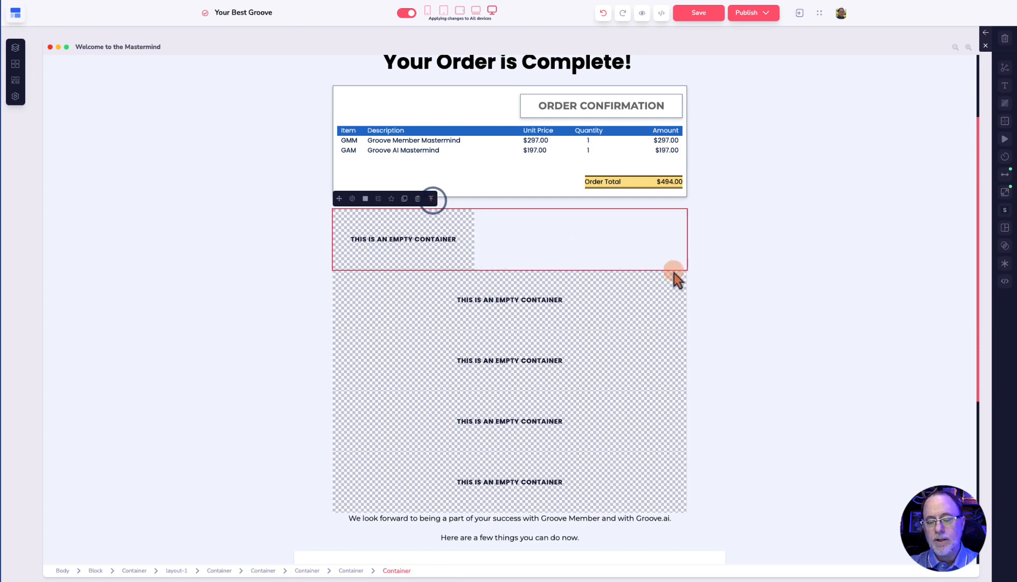
pyautogui.click(1005, 229)
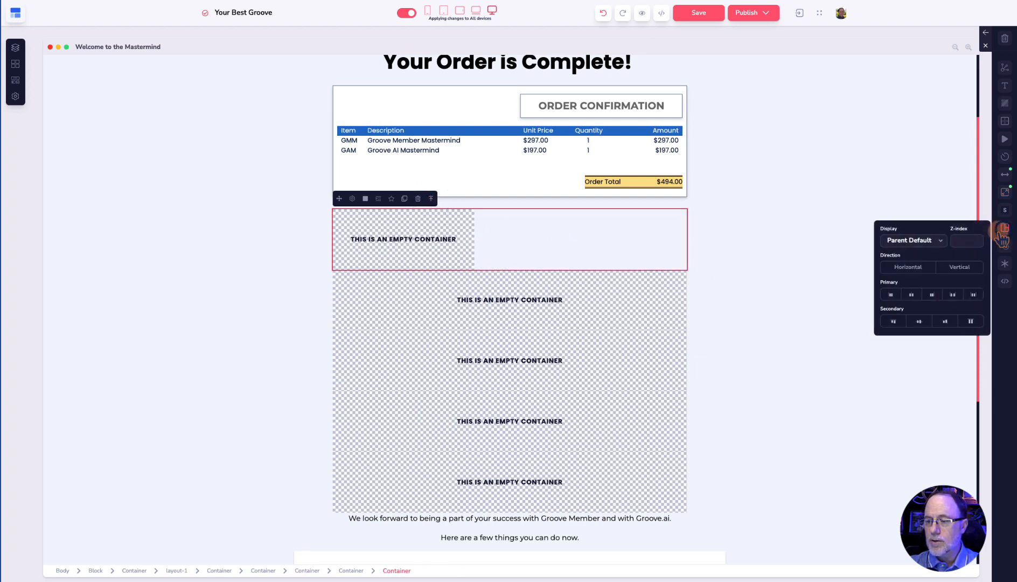
pyautogui.click(966, 268)
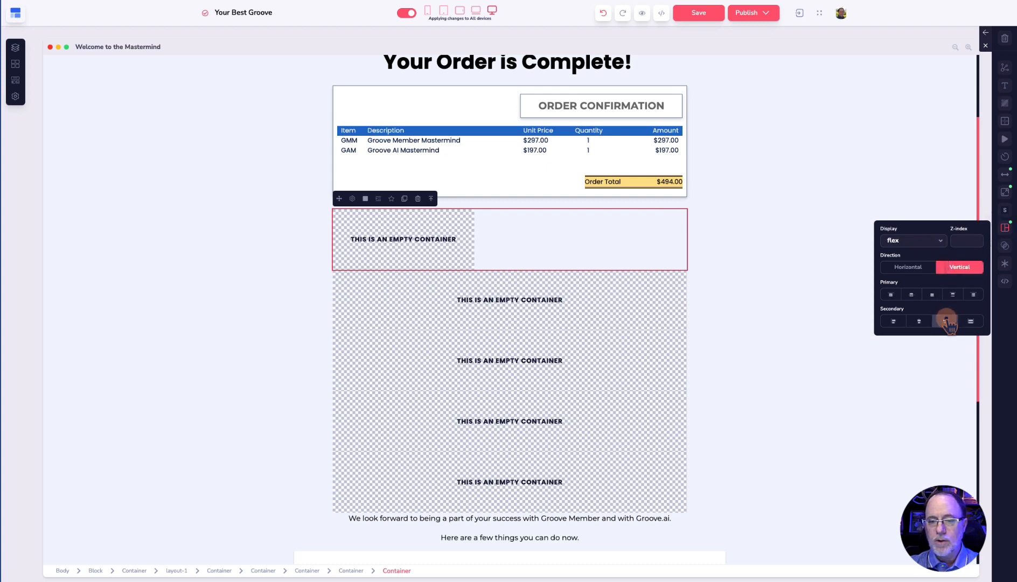
pyautogui.click(945, 321)
# - Match the existing order table's padding on the new table's outer container: 20 on the top and bottom, 10 on both sides
pyautogui.click(683, 115)
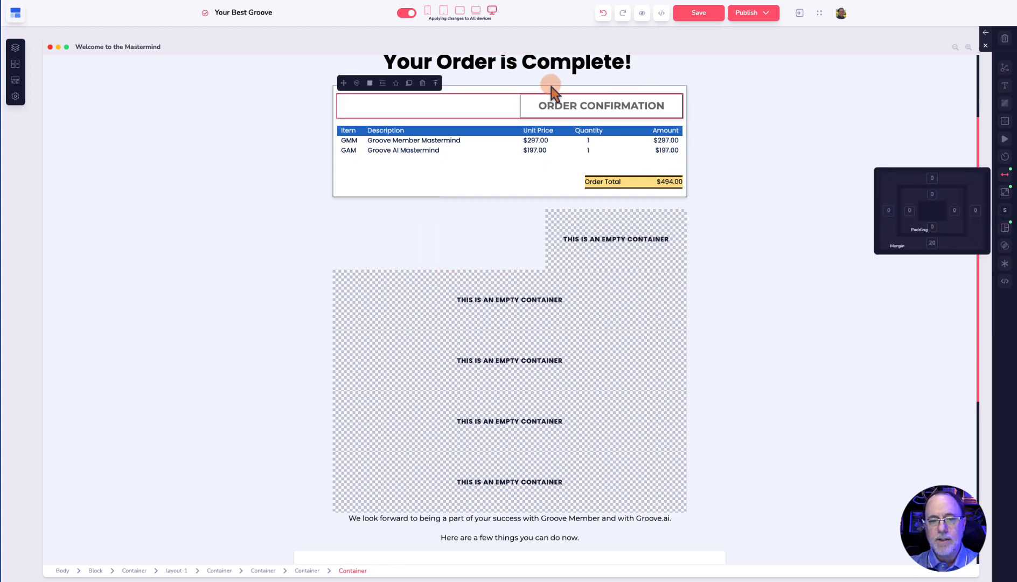
pyautogui.click(436, 84)
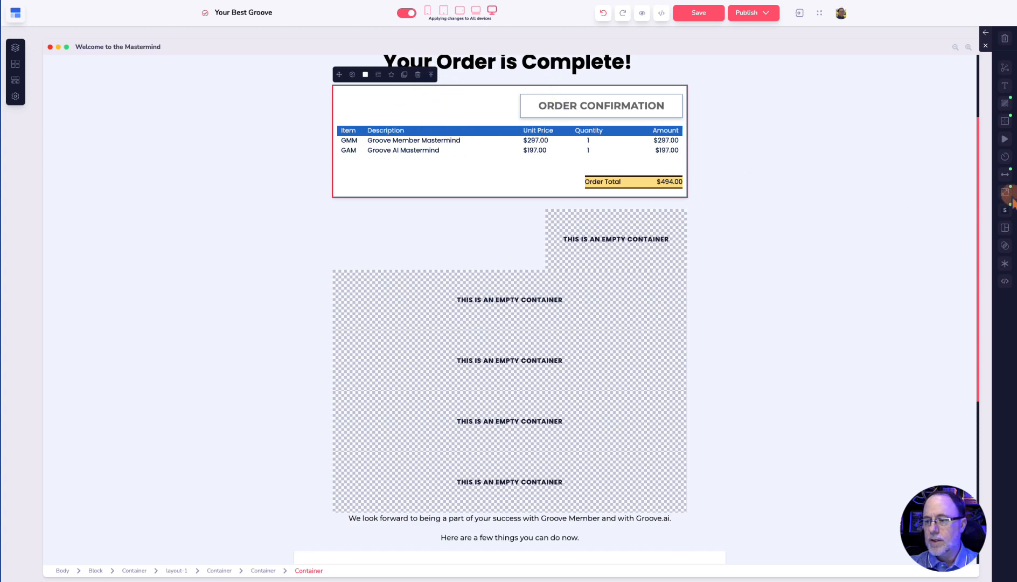
pyautogui.click(1005, 174)
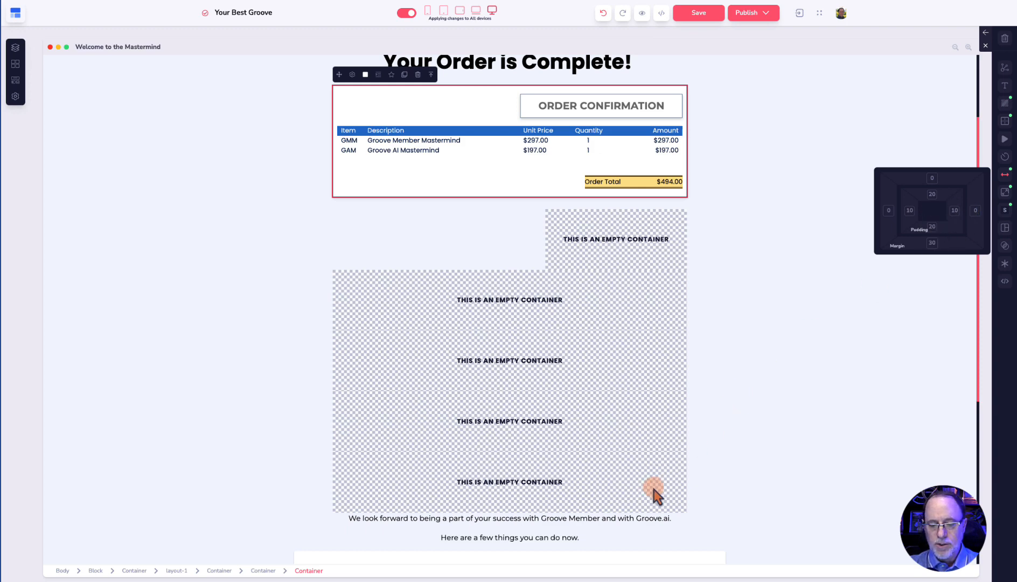
pyautogui.click(646, 515)
pyautogui.click(589, 214)
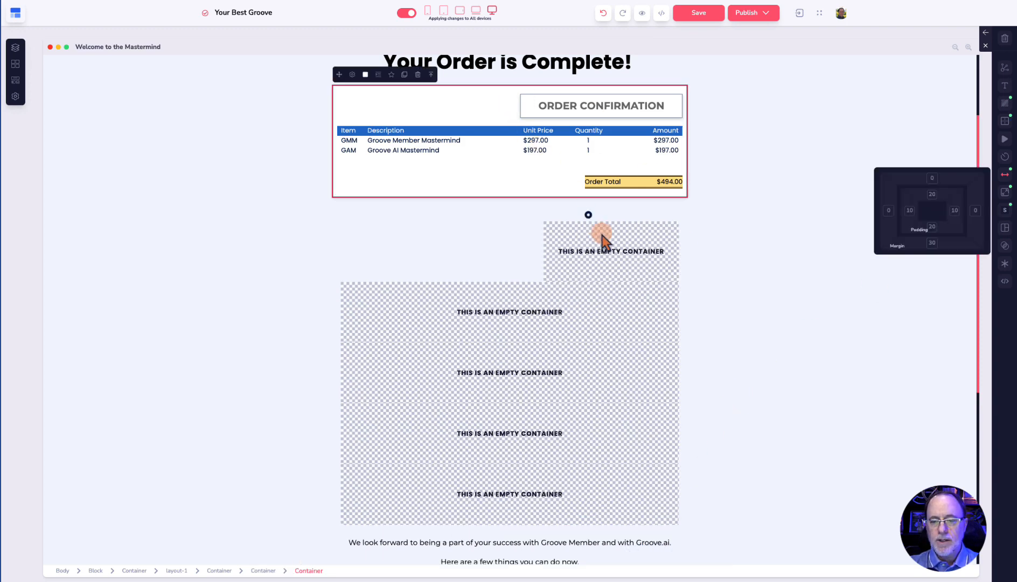
pyautogui.click(642, 211)
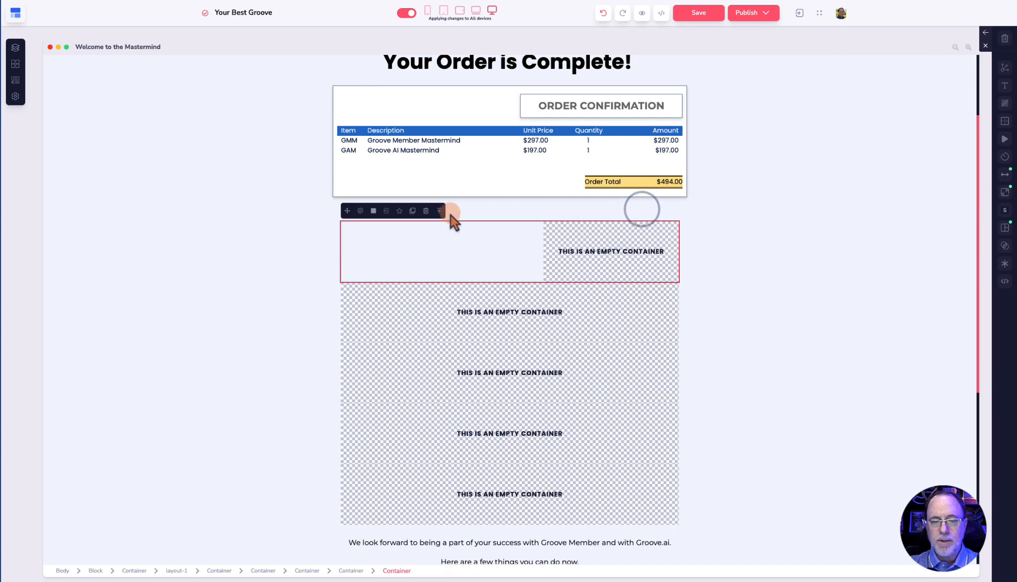
pyautogui.click(437, 210)
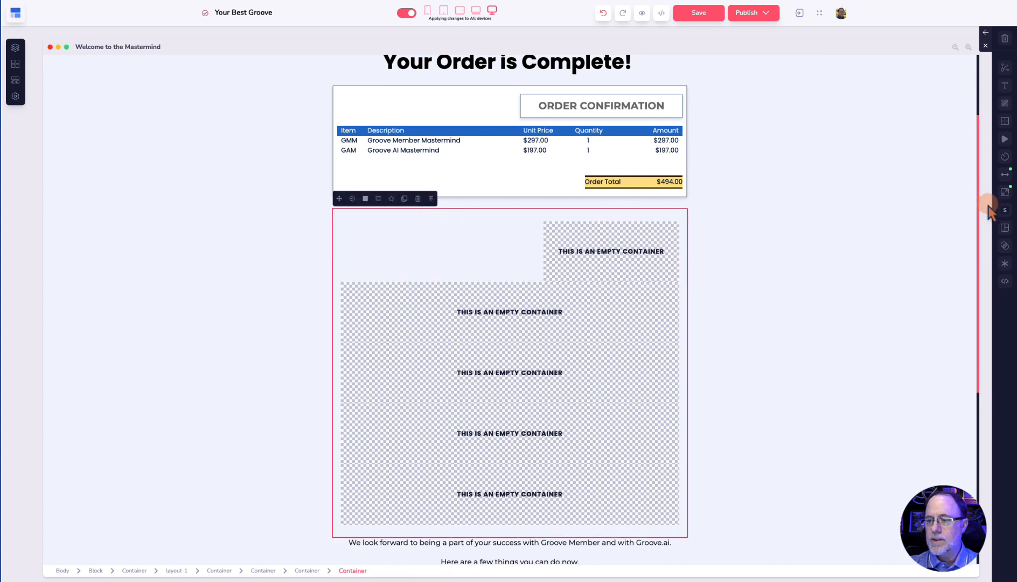
pyautogui.click(1005, 174)
pyautogui.click(932, 194)
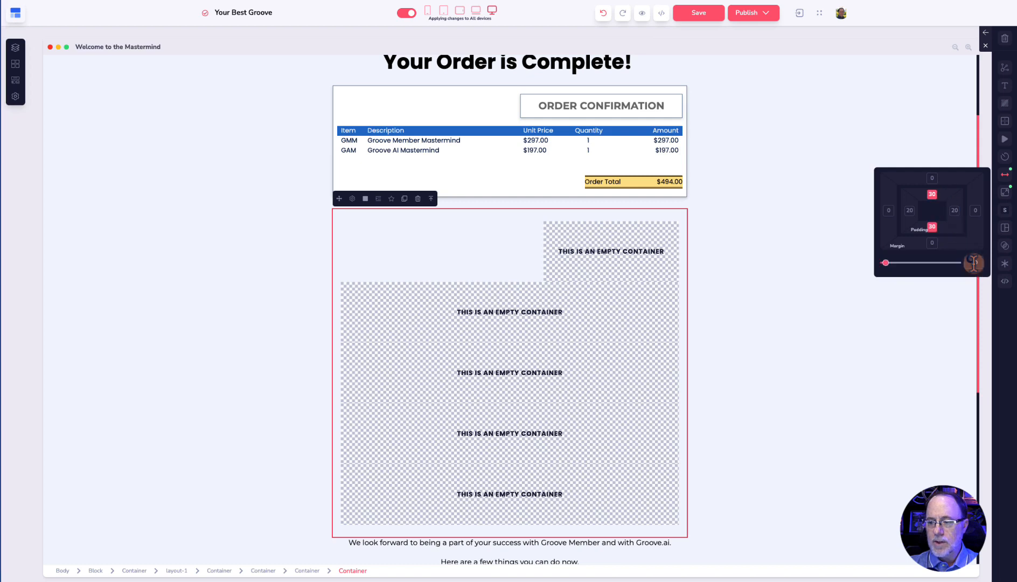
pyautogui.doubleClick(974, 264)
pyautogui.write('20')
pyautogui.write('10')
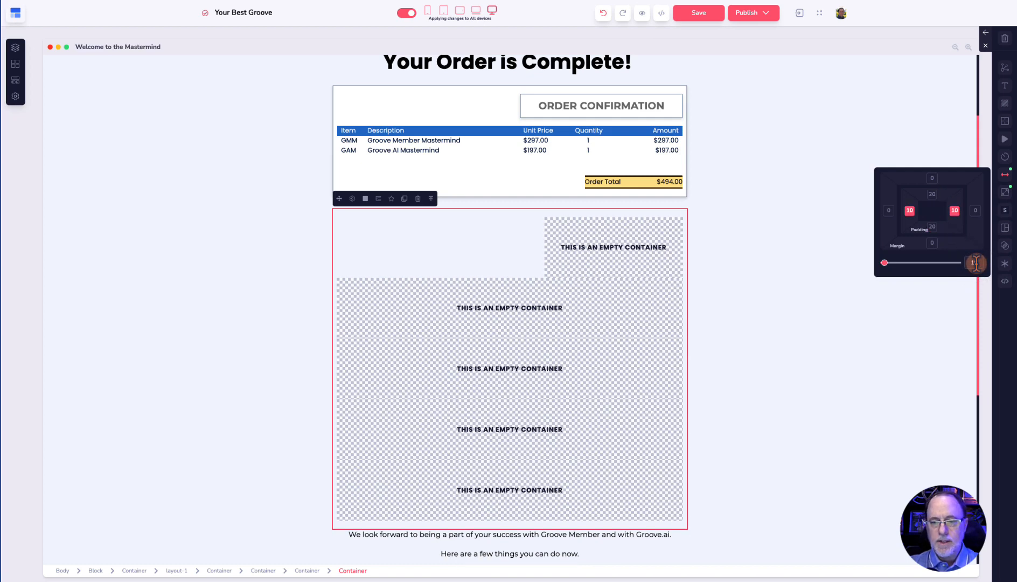
# - Duplicate the ORDER CONFIRMATION text and move the copy into the empty right-aligned container of the new table's first row
pyautogui.click(615, 235)
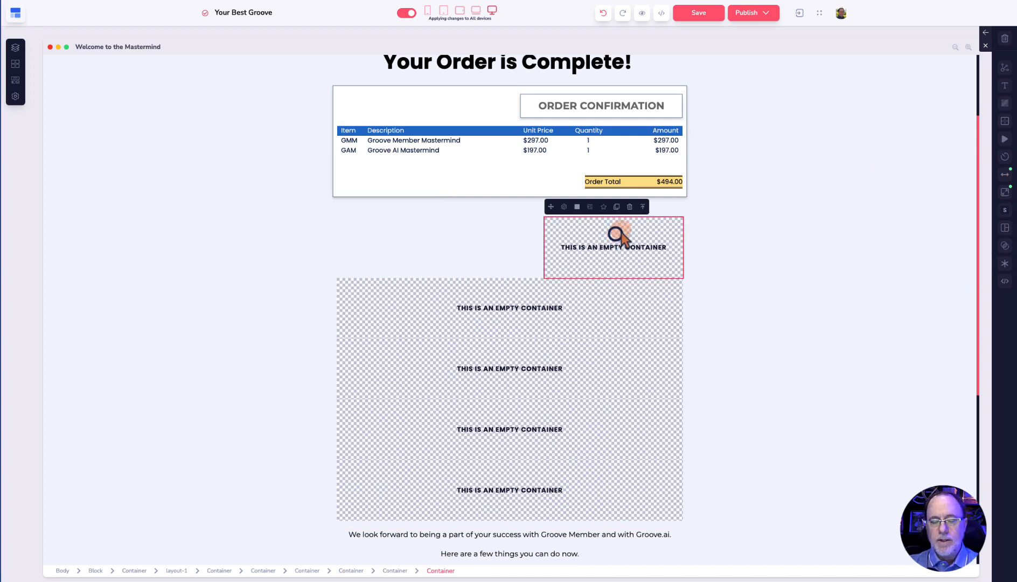
pyautogui.click(593, 107)
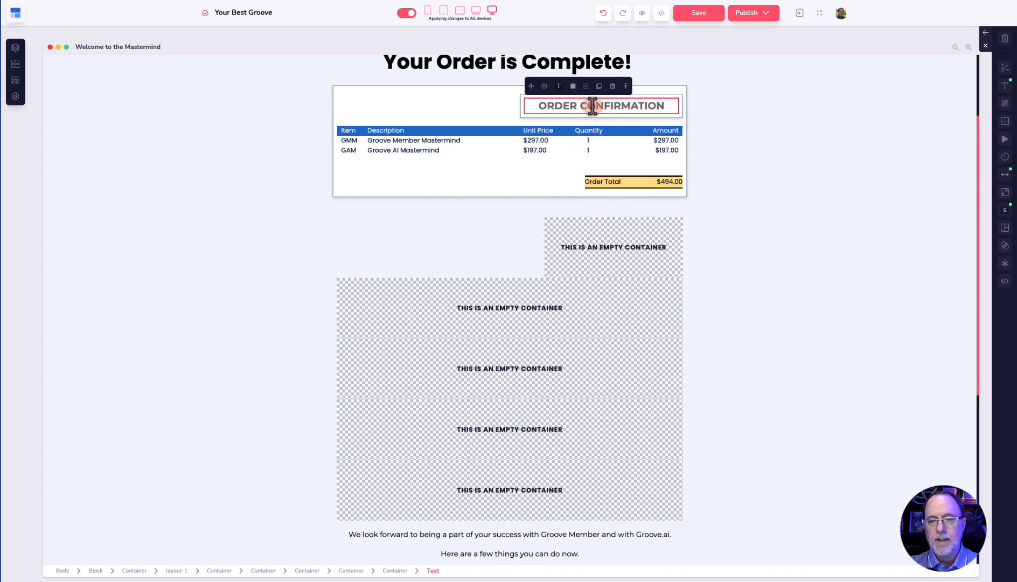
pyautogui.click(600, 87)
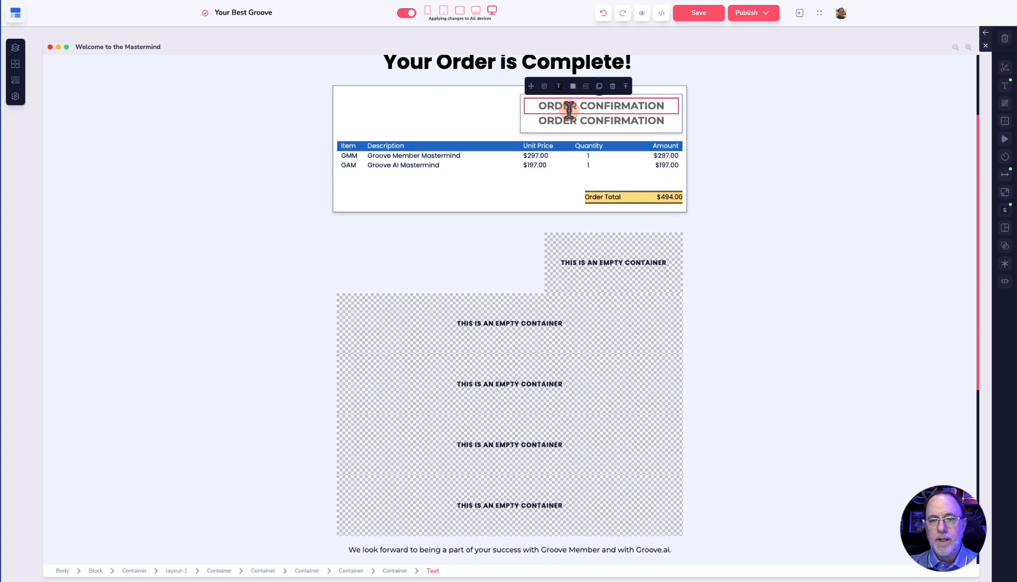
pyautogui.moveTo(528, 87); pyautogui.dragTo(623, 431)
pyautogui.click(624, 223)
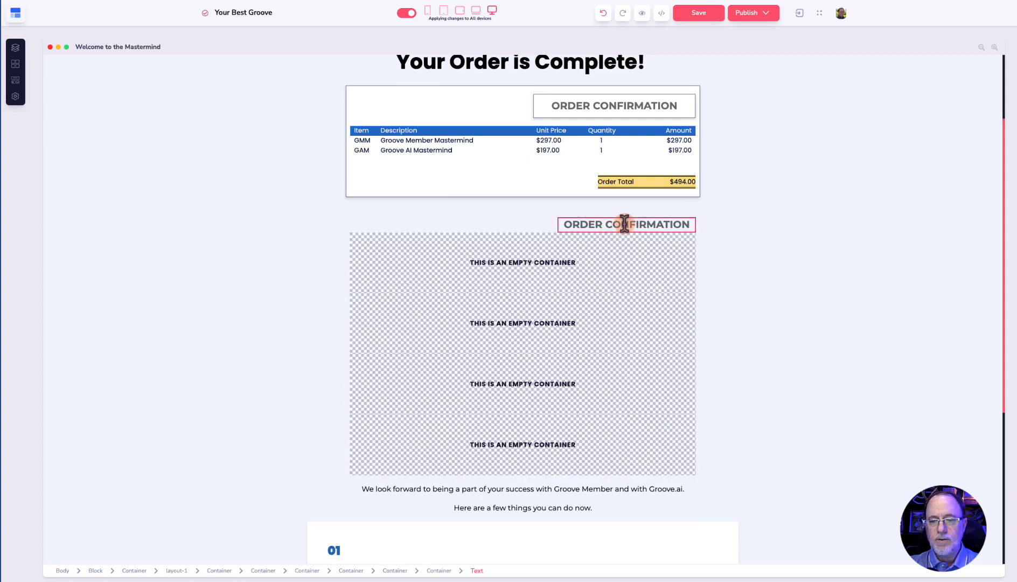
pyautogui.click(625, 223)
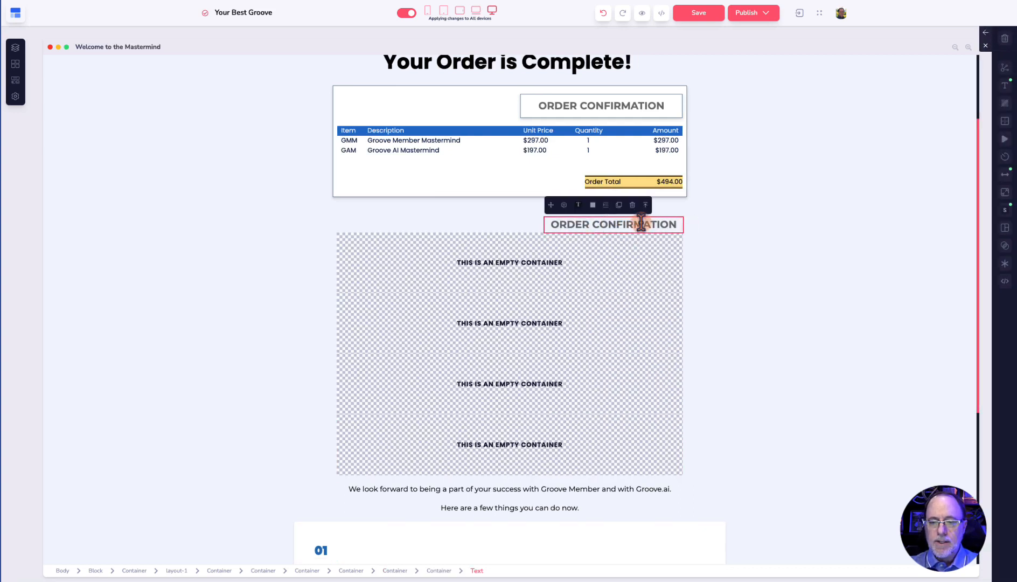
# - Set the padding of the container around the new ORDER CONFIRMATION text to 10 on all four sides, like the original
pyautogui.click(676, 103)
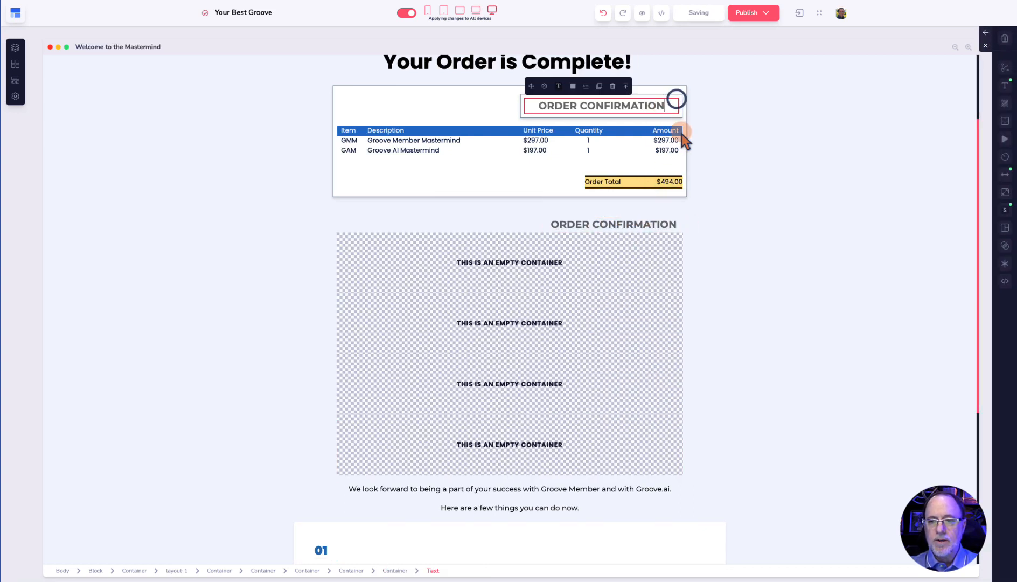
pyautogui.click(1004, 175)
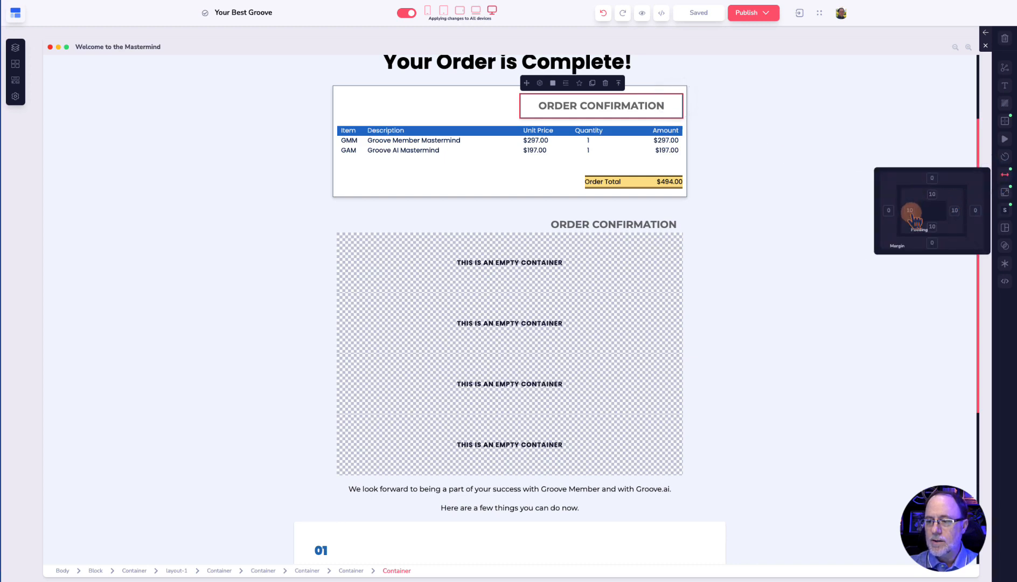
pyautogui.click(619, 225)
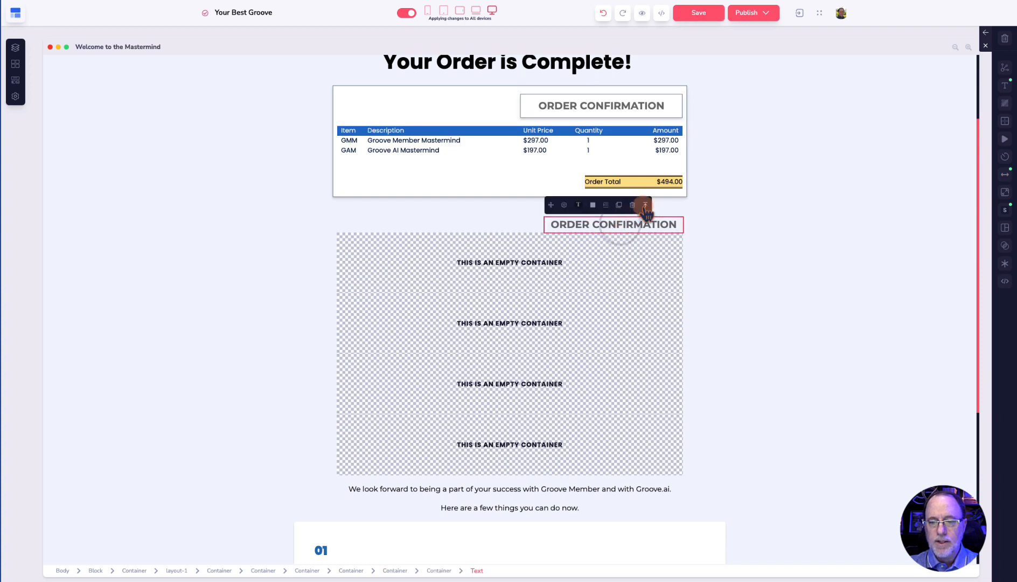
pyautogui.click(446, 571)
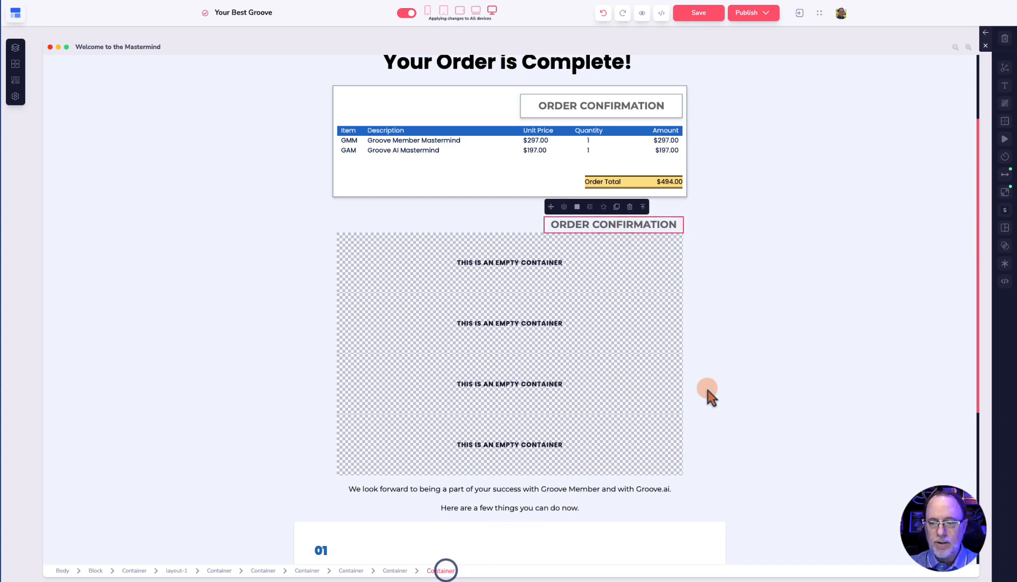
pyautogui.click(1005, 175)
pyautogui.click(931, 219)
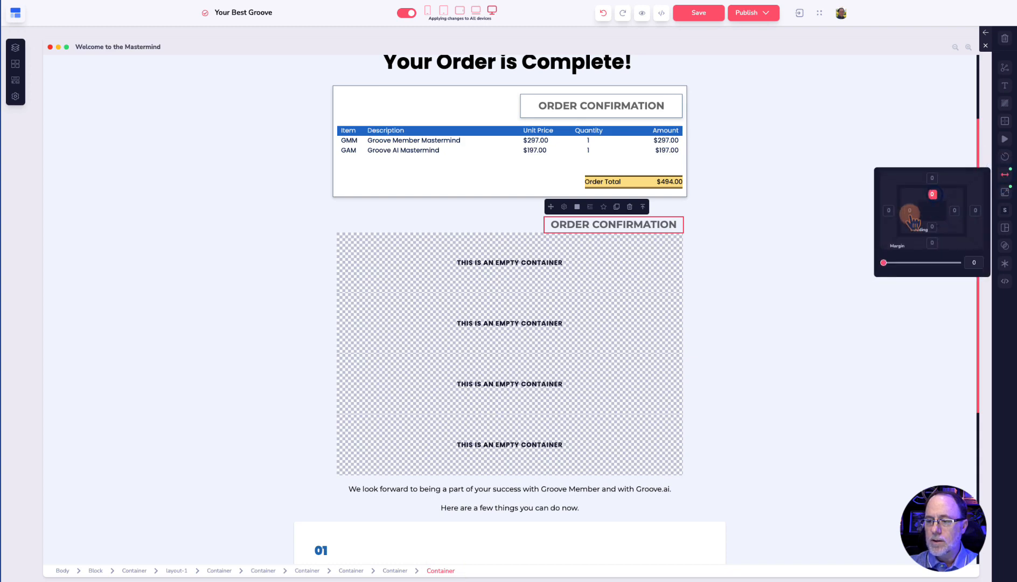
pyautogui.click(932, 223)
pyautogui.click(955, 211)
pyautogui.click(973, 262)
pyautogui.write('10')
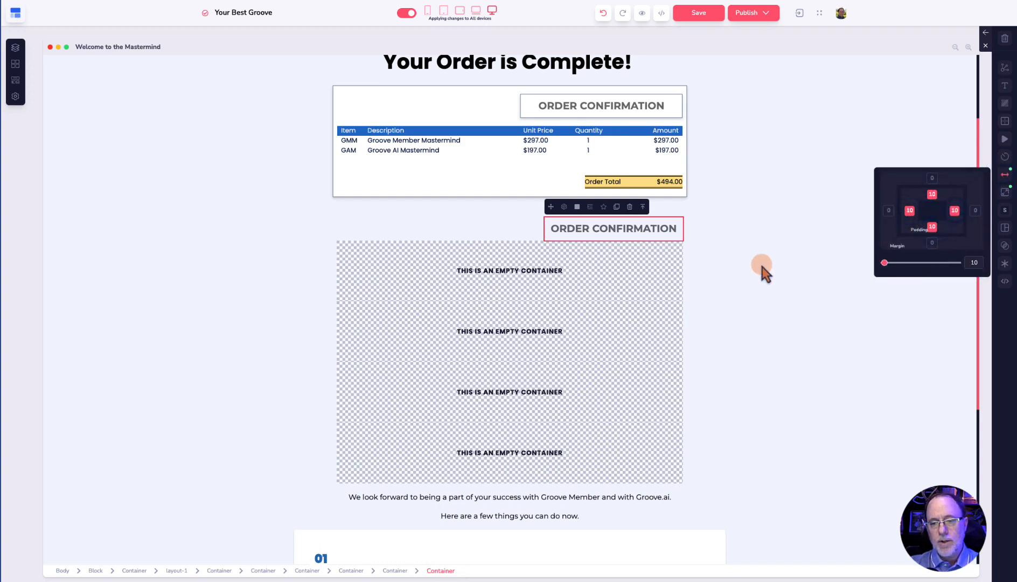
# - Check the original title container's shadow and border, and give the new title container a border width of 1
pyautogui.click(630, 114)
pyautogui.click(1005, 192)
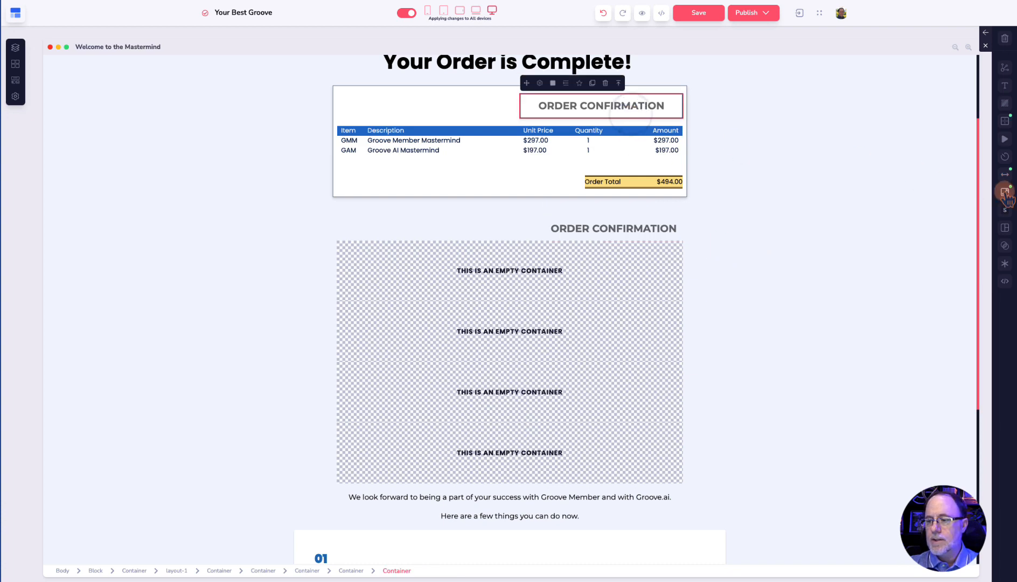
pyautogui.click(1006, 229)
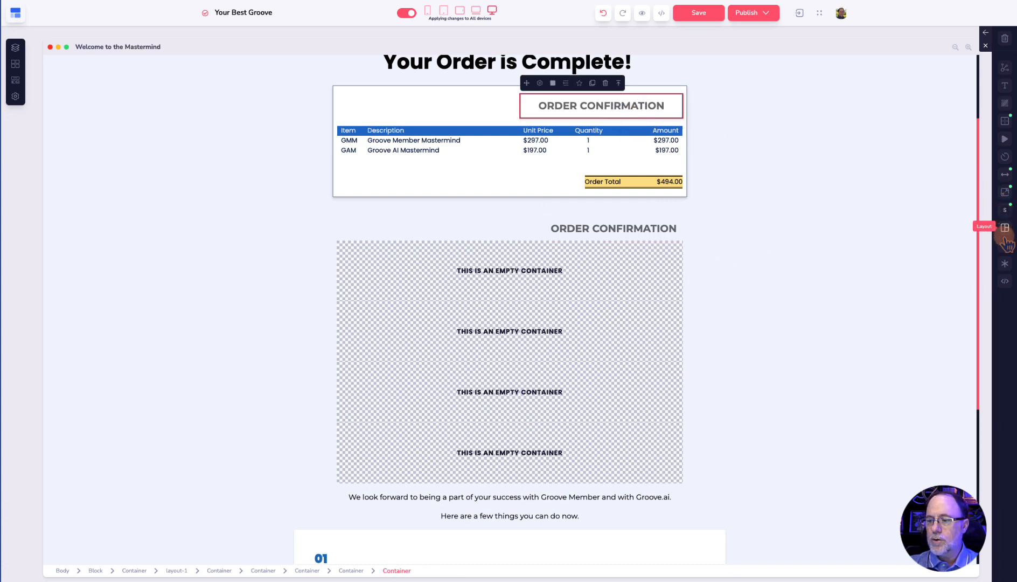
pyautogui.click(1005, 210)
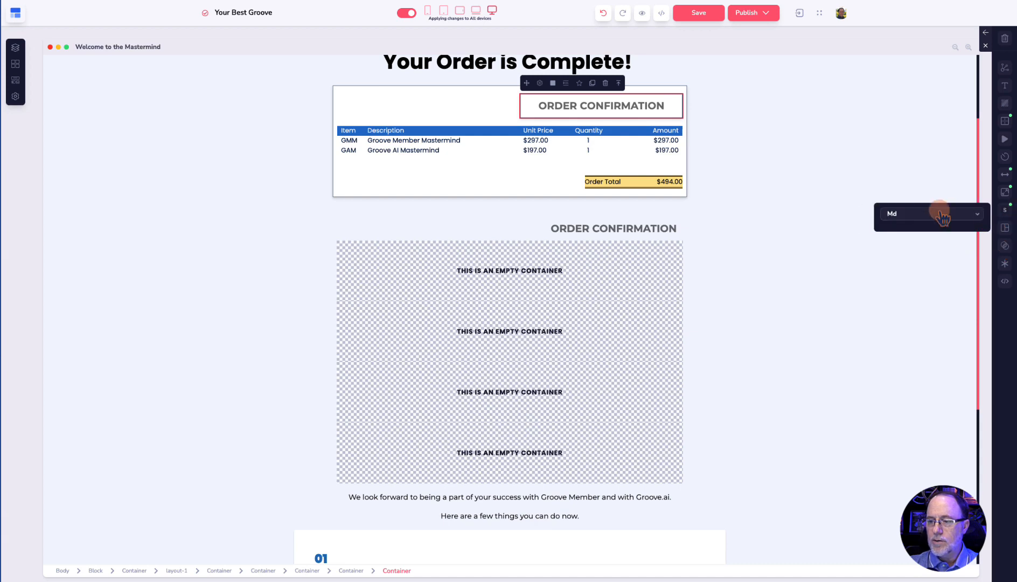
pyautogui.click(1006, 121)
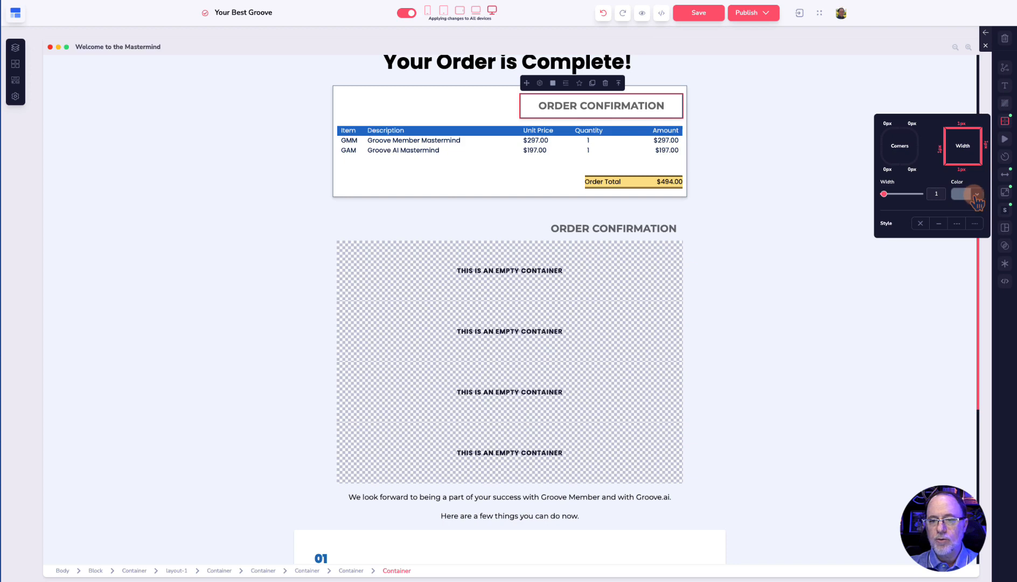
pyautogui.click(653, 229)
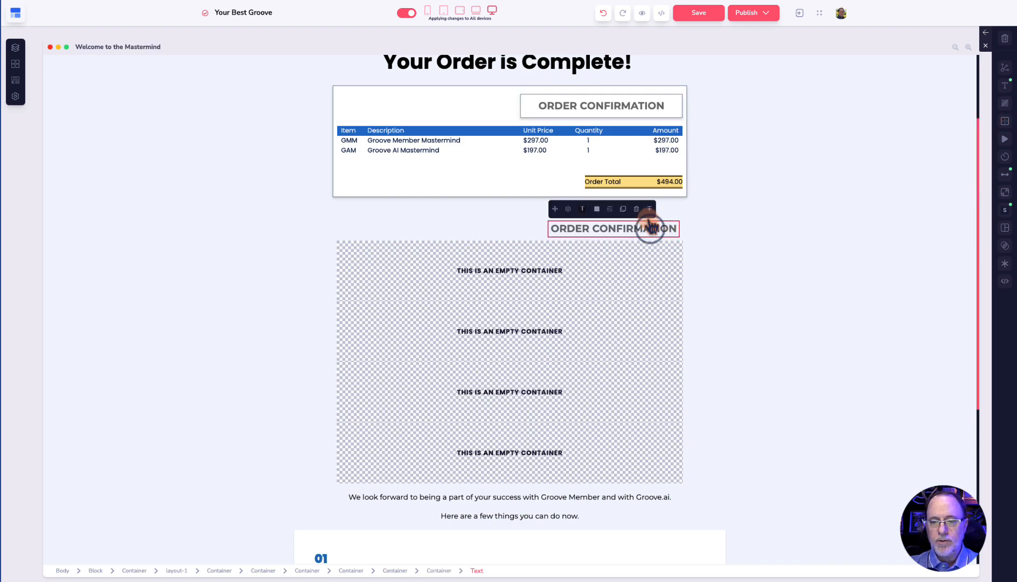
pyautogui.click(649, 209)
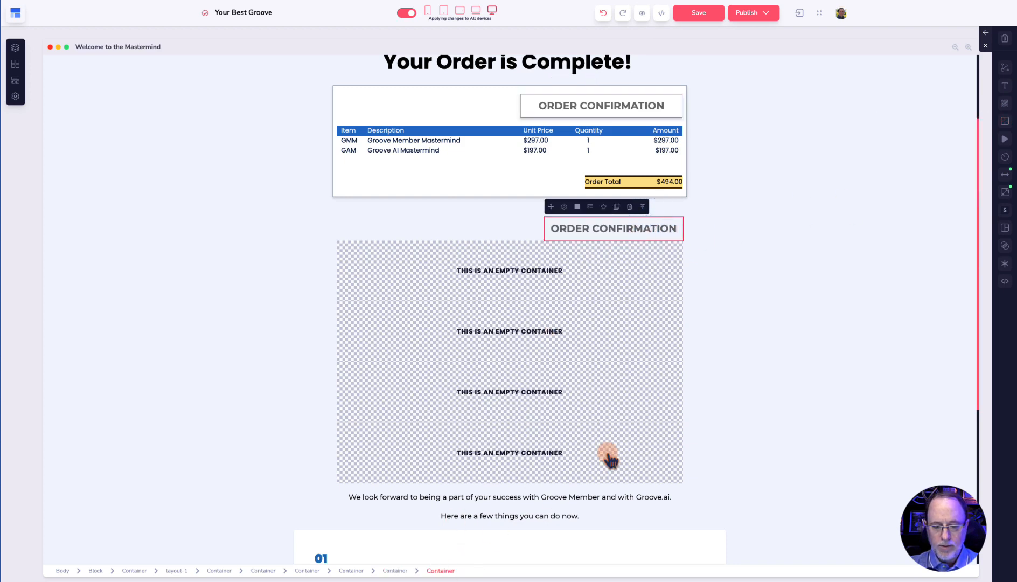
pyautogui.click(1004, 121)
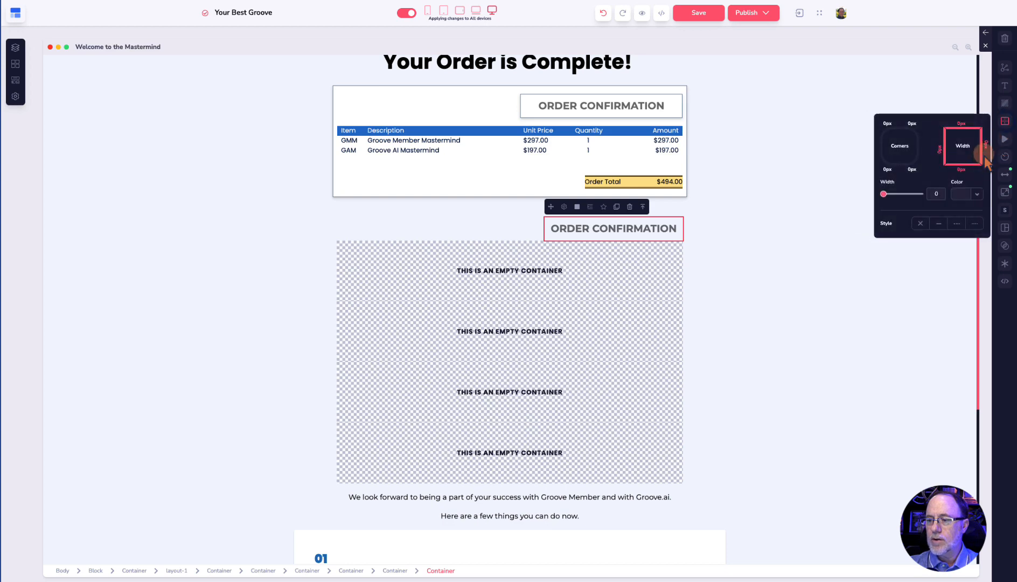
pyautogui.click(939, 194)
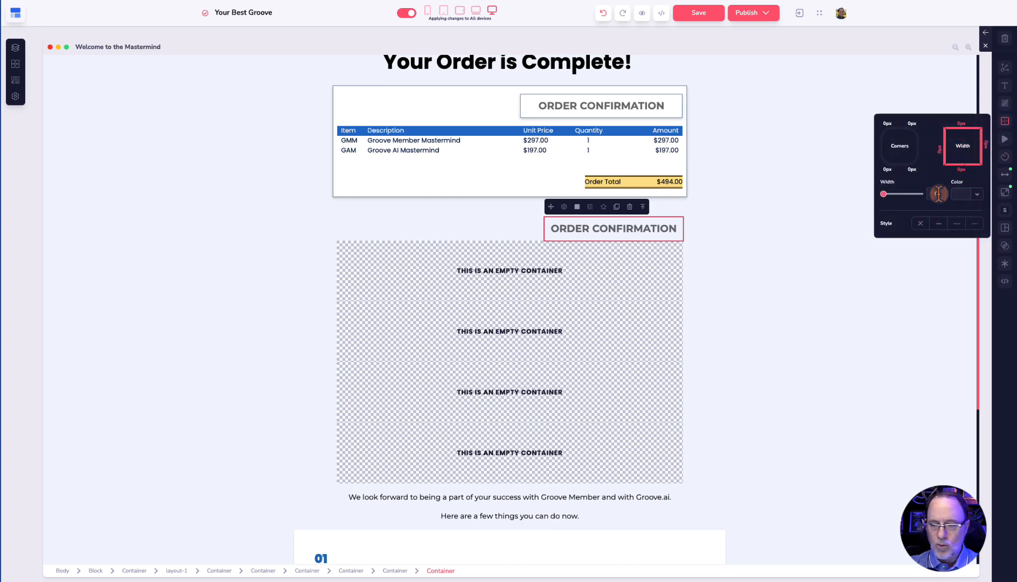
pyautogui.write('1')
# - Color the new title container's border with the recently used slate gray and set its transparency to 67
pyautogui.click(976, 195)
pyautogui.scroll(-1, 956, 206)
pyautogui.scroll(-1, 956, 207)
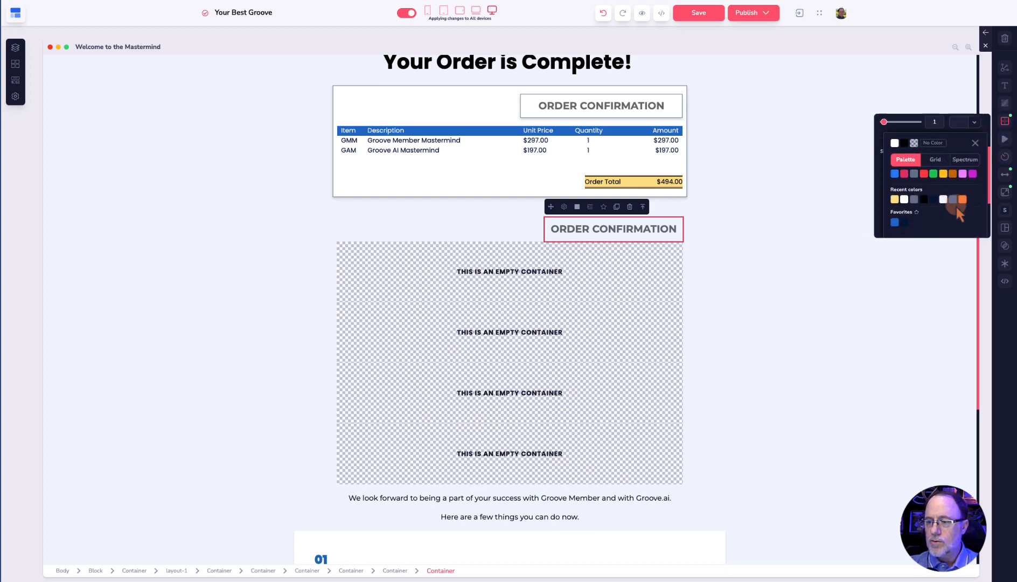
pyautogui.click(915, 195)
pyautogui.scroll(-2, 930, 205)
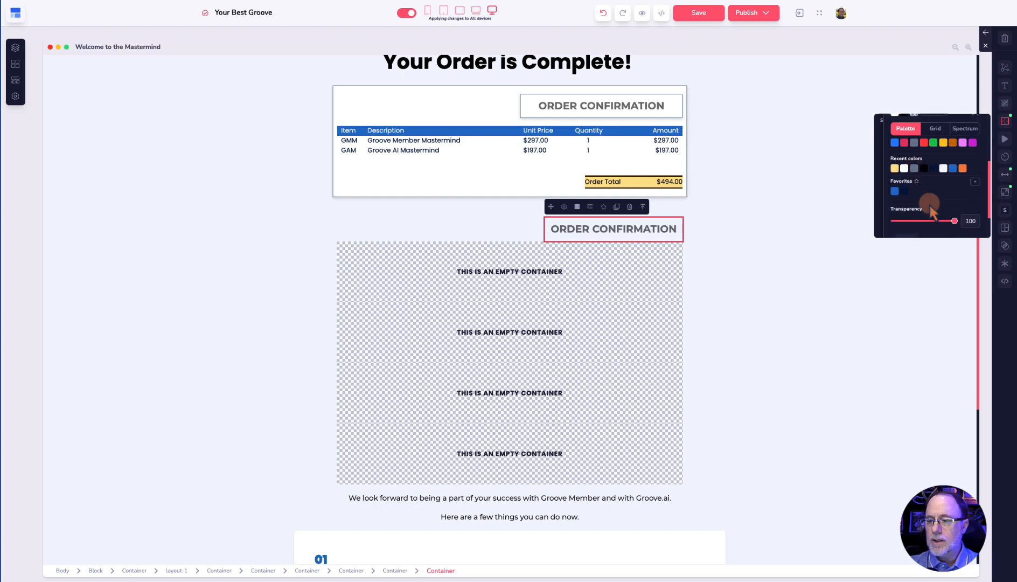
pyautogui.moveTo(954, 209); pyautogui.dragTo(935, 209)
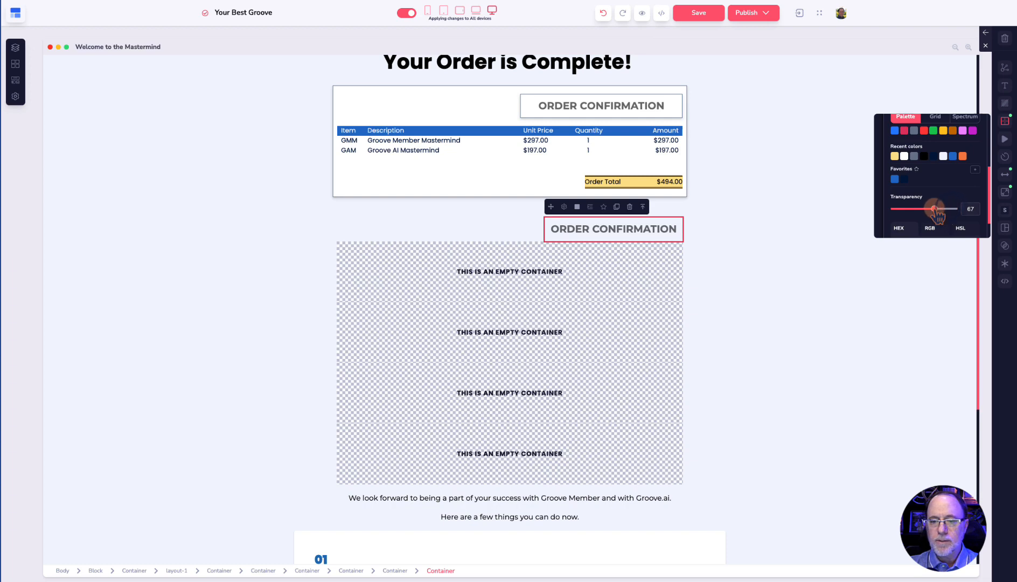
# - Apply the Md shadow to the container around the new ORDER CONFIRMATION text
pyautogui.click(1005, 213)
pyautogui.click(956, 216)
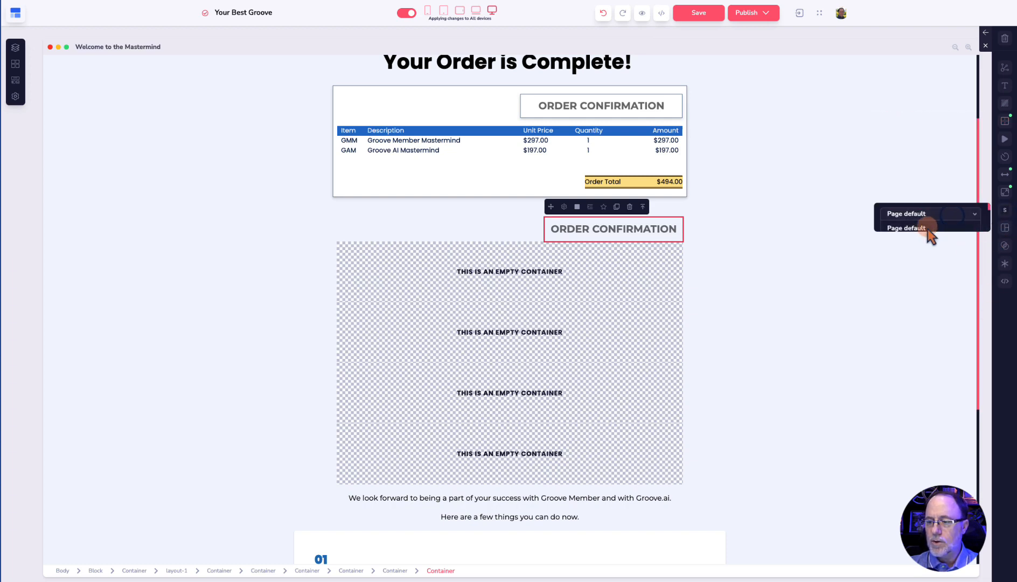
pyautogui.scroll(-2, 930, 226)
pyautogui.scroll(-2, 932, 229)
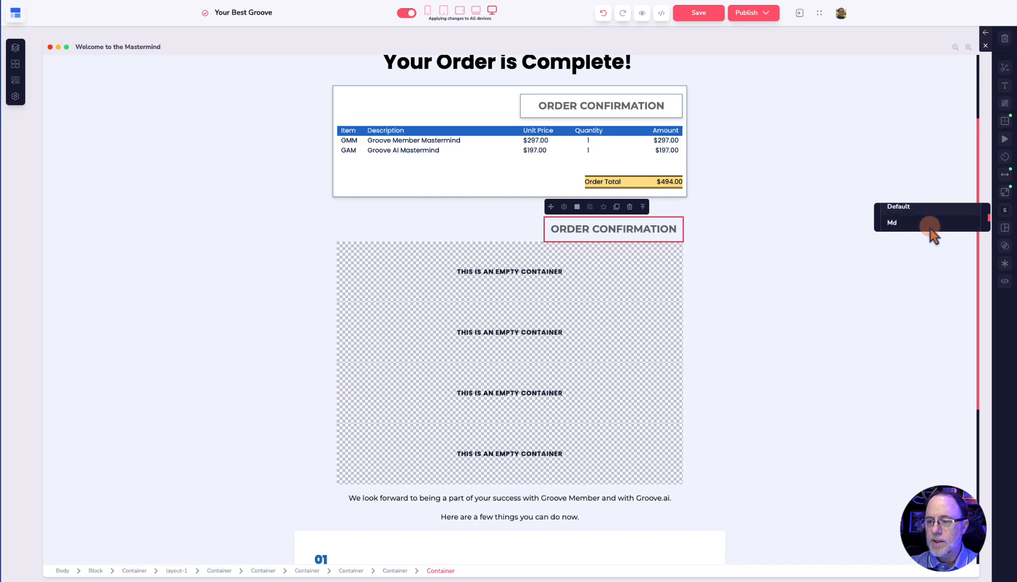
# - Check the original title row's spacing, and set the bottom margin of the row container around the new ORDER CONFIRMATION title to 20
pyautogui.click(592, 106)
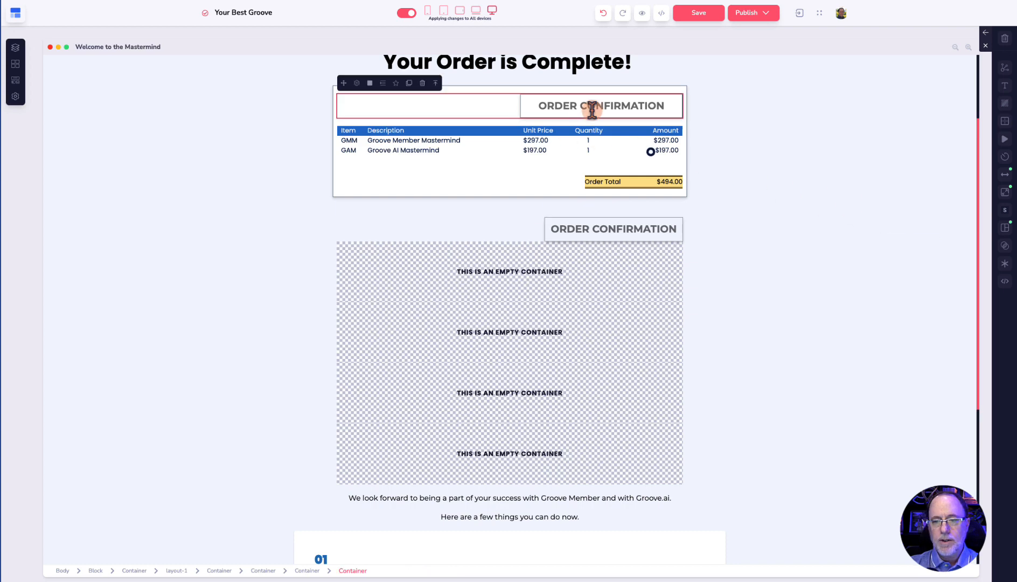
pyautogui.click(1005, 177)
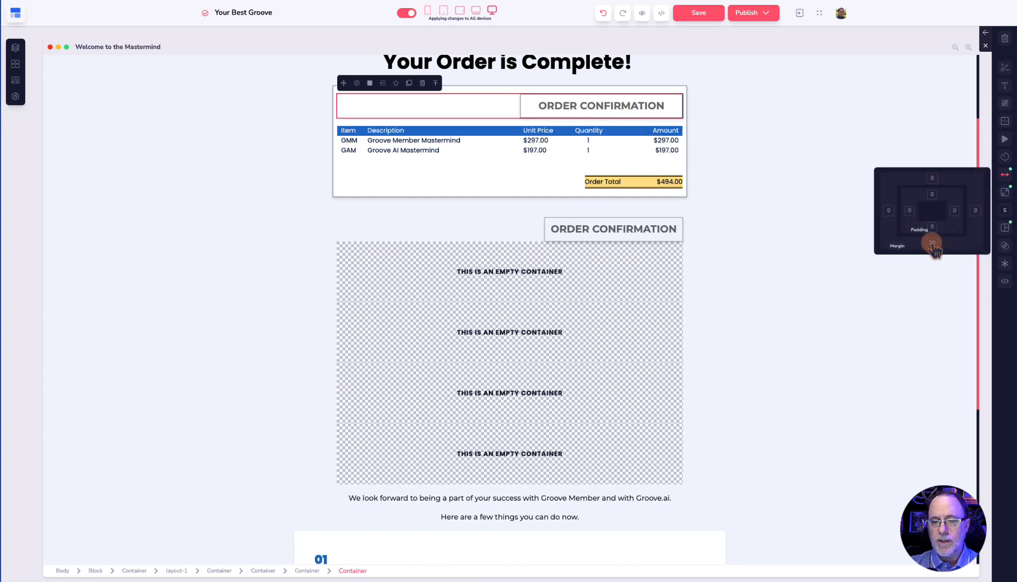
pyautogui.click(466, 233)
pyautogui.click(460, 215)
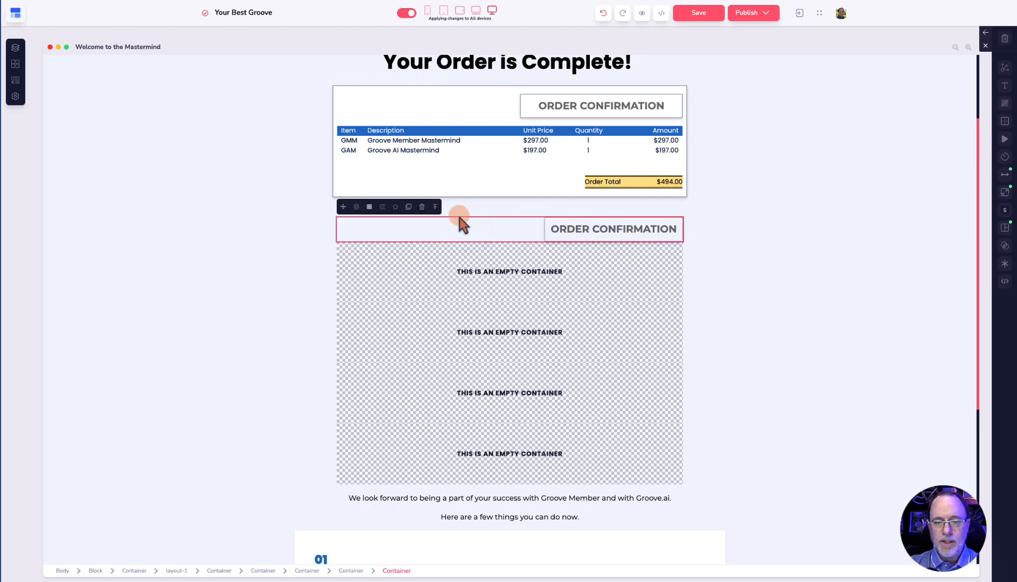
pyautogui.click(1005, 174)
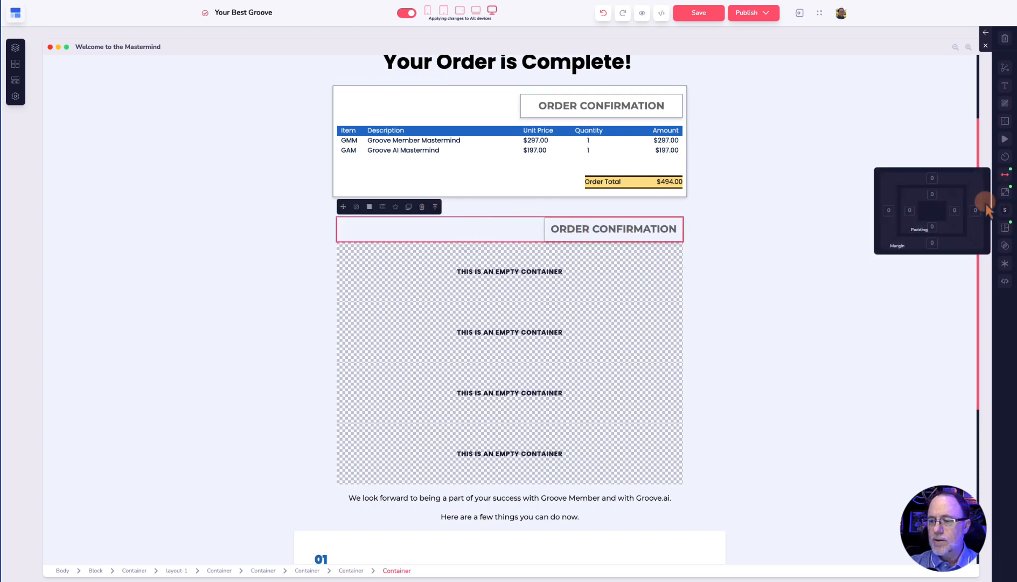
pyautogui.click(932, 242)
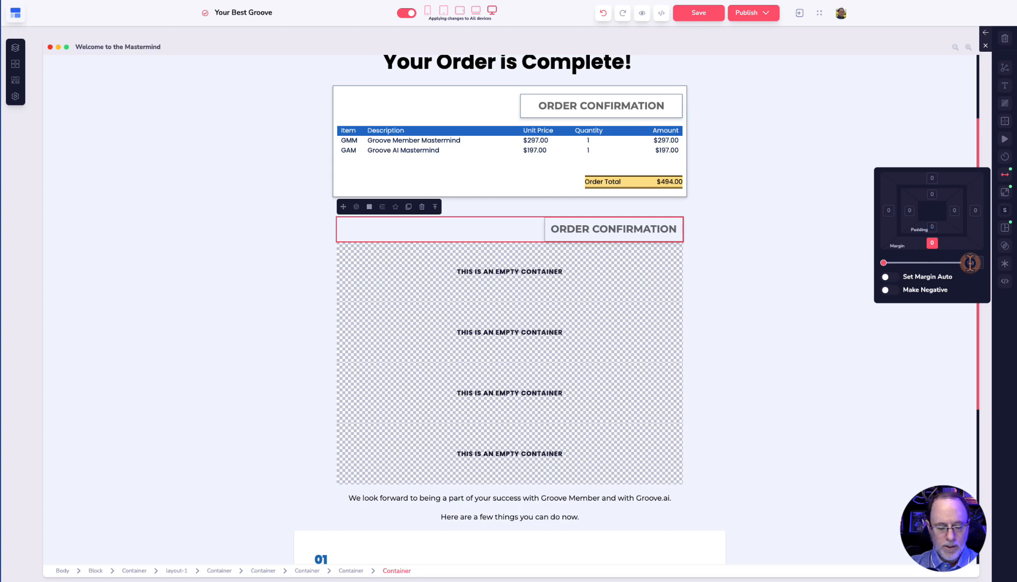
pyautogui.click(971, 263)
pyautogui.write('20')
pyautogui.click(685, 243)
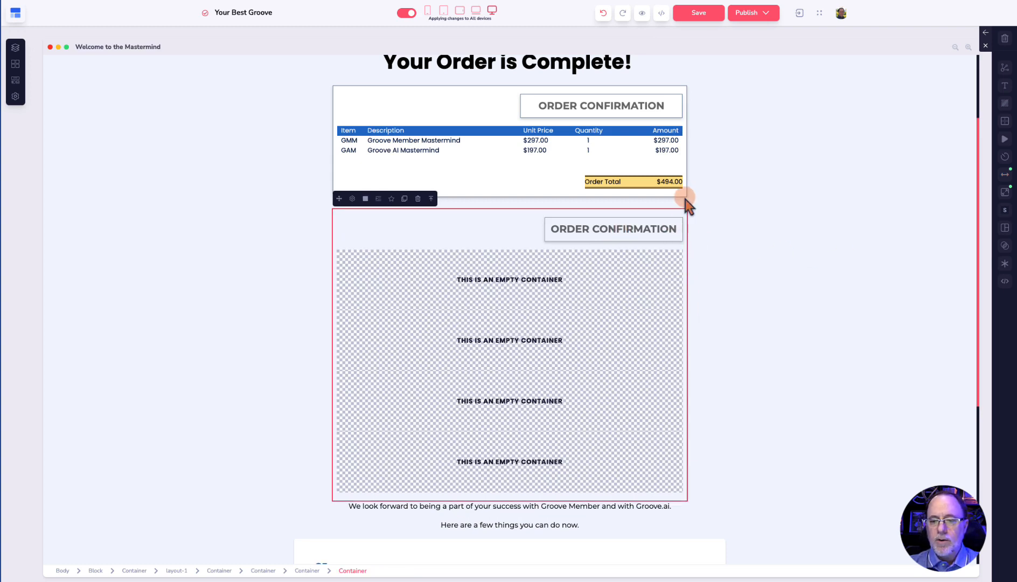
# - Examine the border and size settings of the original order table's outer container
pyautogui.click(650, 194)
pyautogui.click(671, 266)
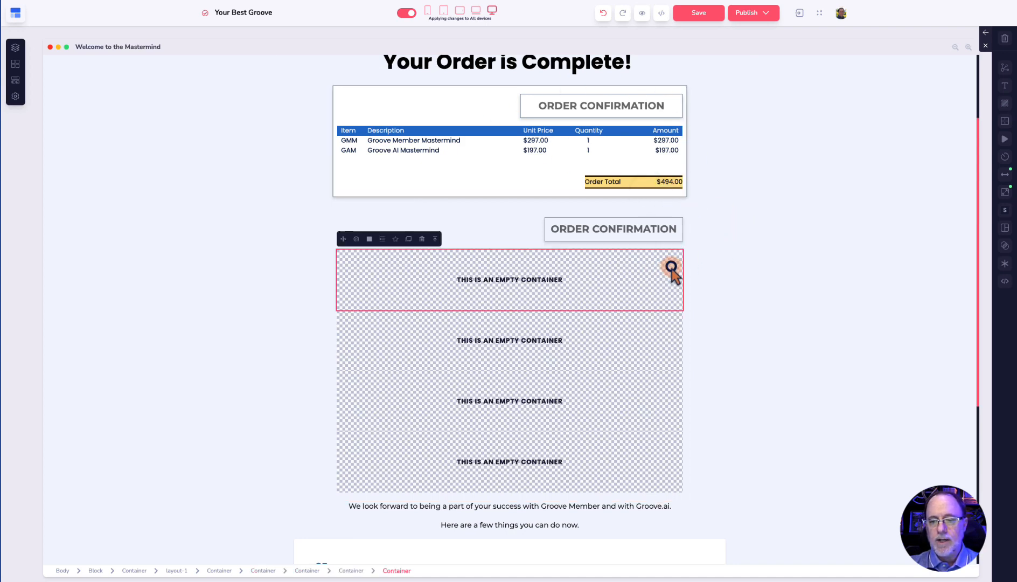
pyautogui.click(685, 197)
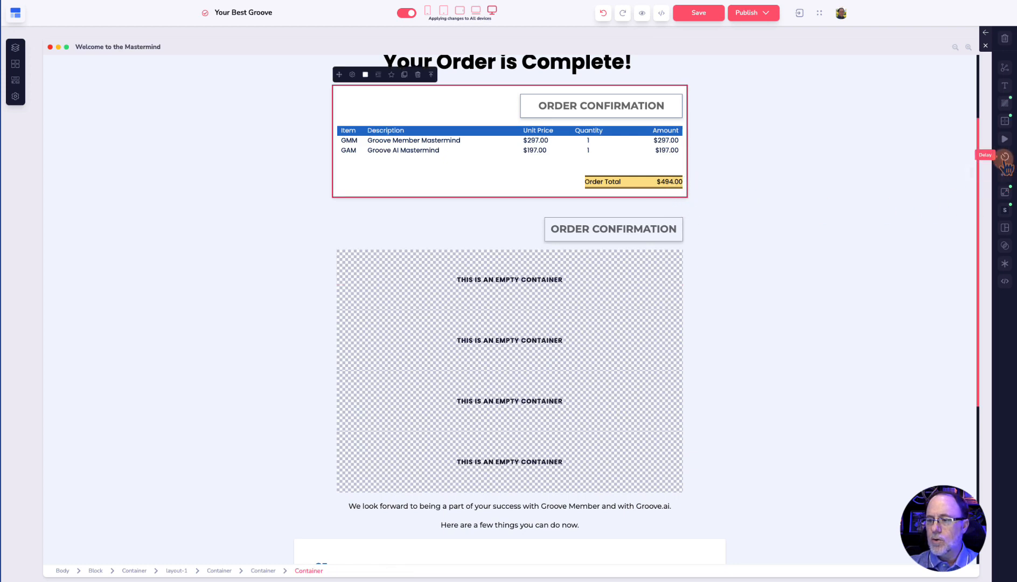
pyautogui.click(1005, 121)
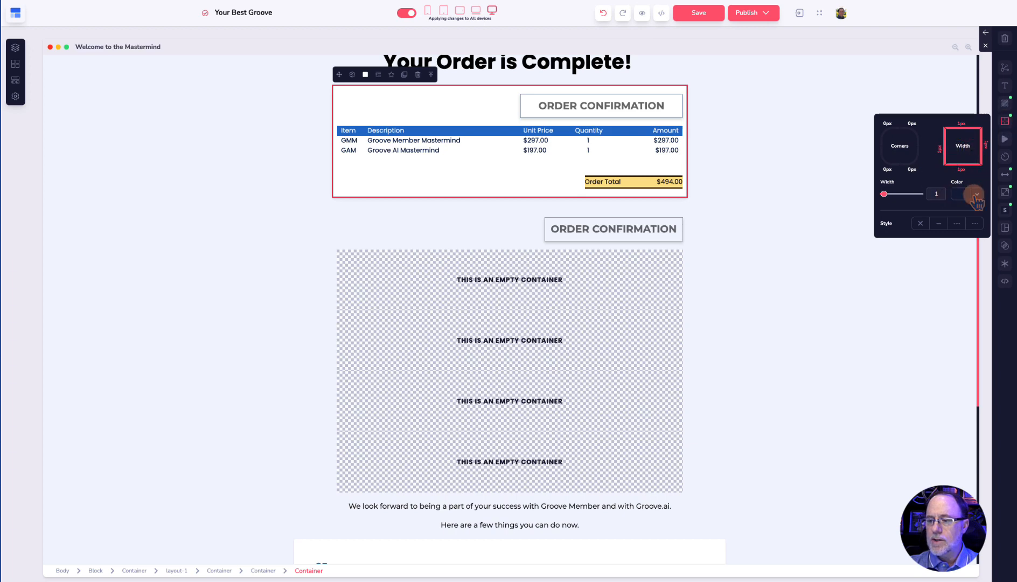
pyautogui.click(1005, 193)
# - Give the new table's outer container a border width of 1 in the dark favorite color
pyautogui.click(678, 252)
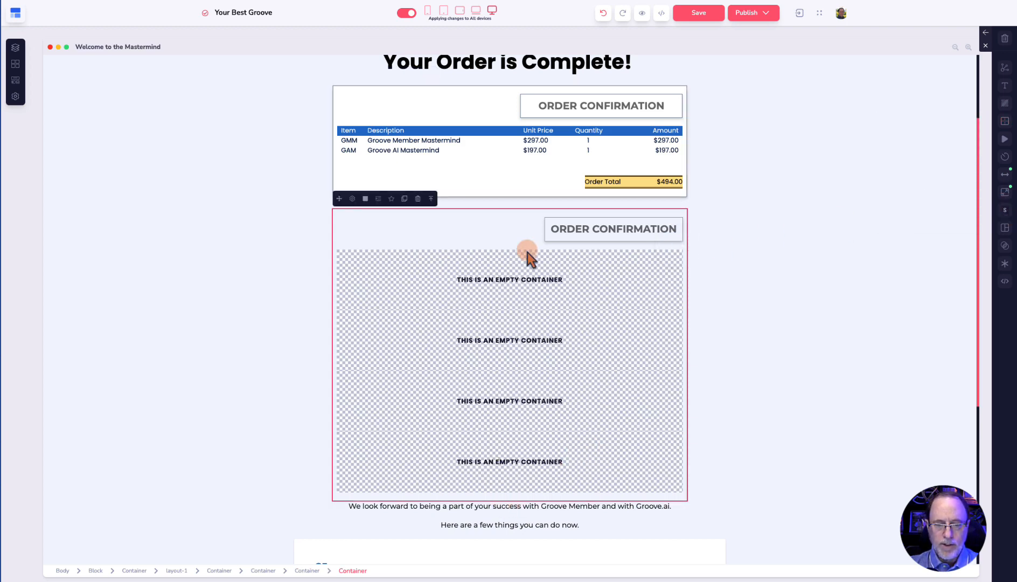
pyautogui.click(548, 233)
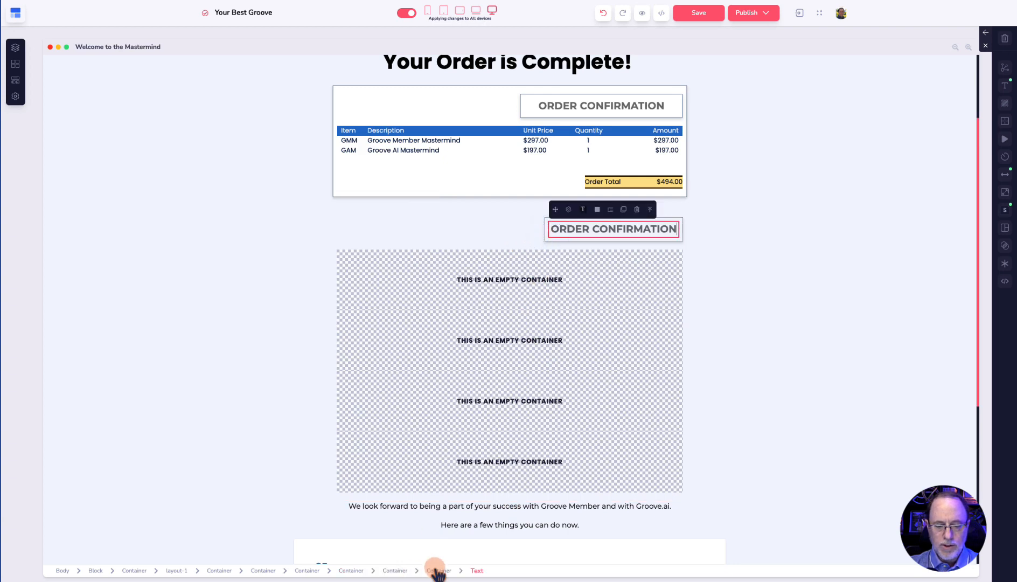
pyautogui.click(394, 570)
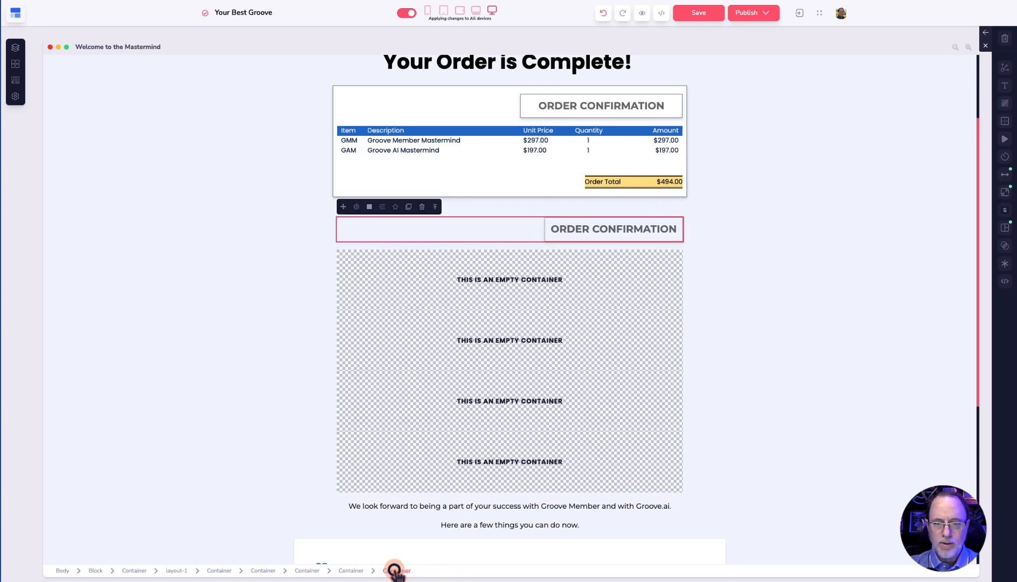
pyautogui.click(351, 571)
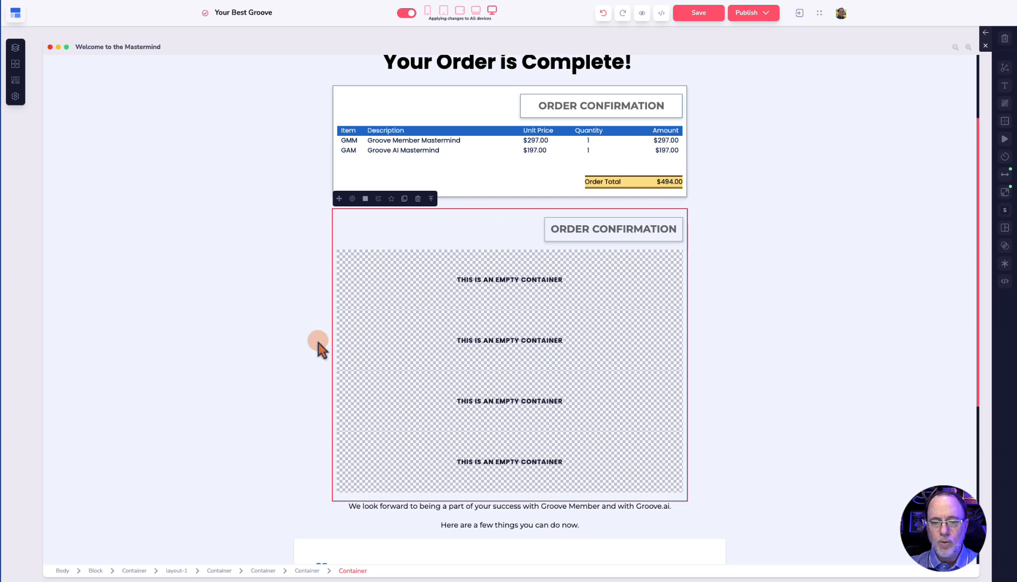
pyautogui.click(1006, 120)
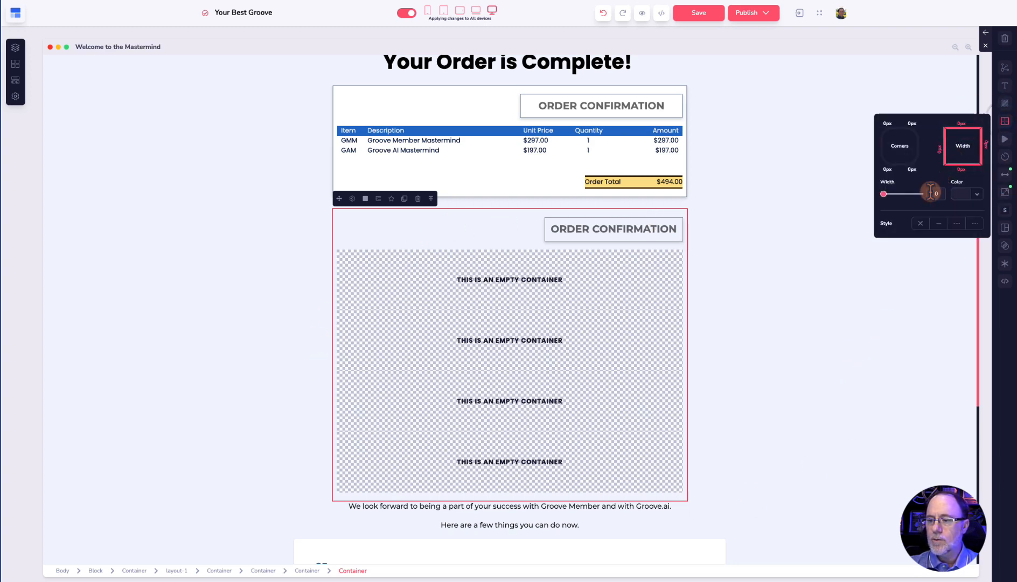
pyautogui.click(972, 195)
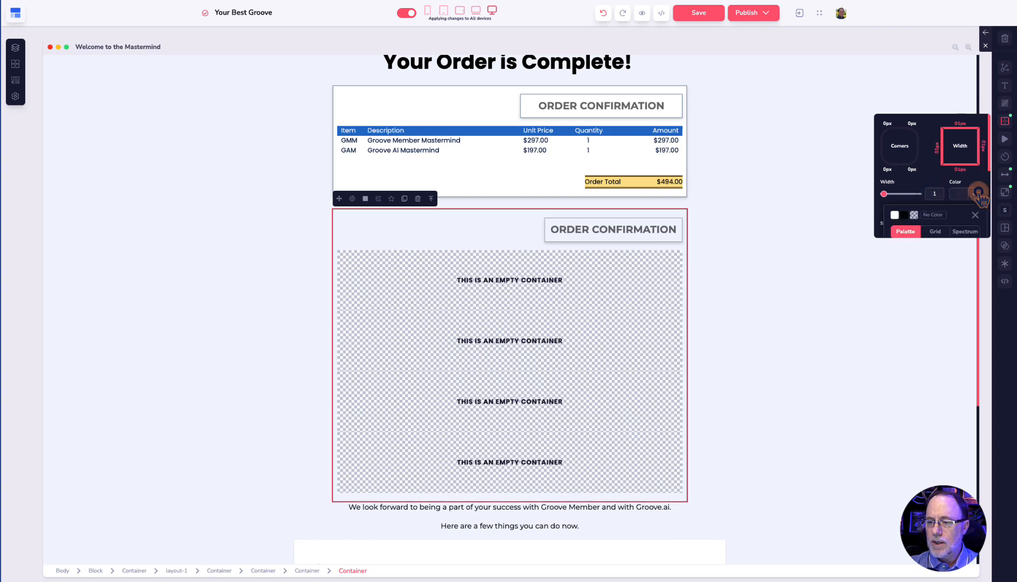
pyautogui.scroll(-2, 959, 205)
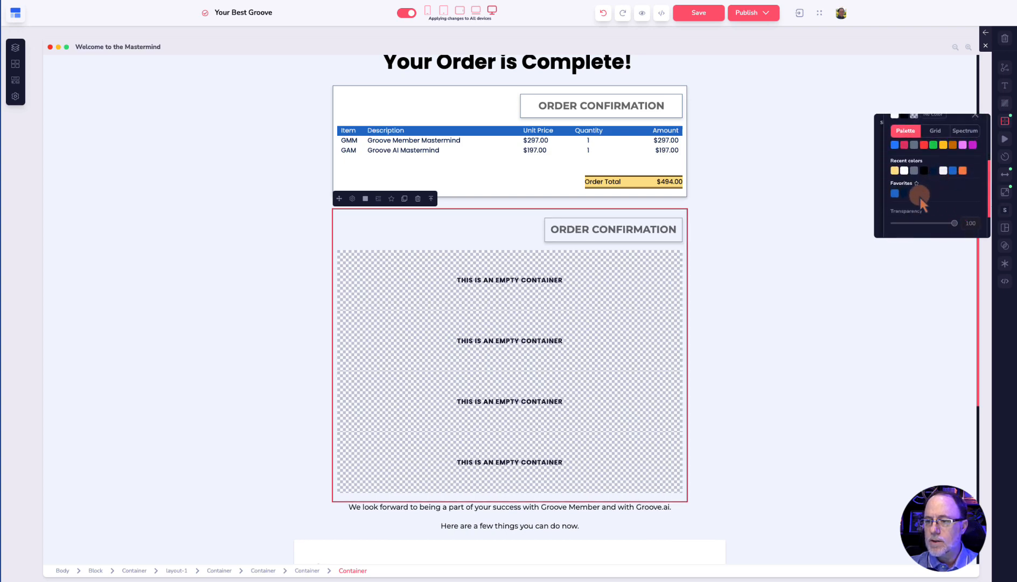
pyautogui.click(895, 193)
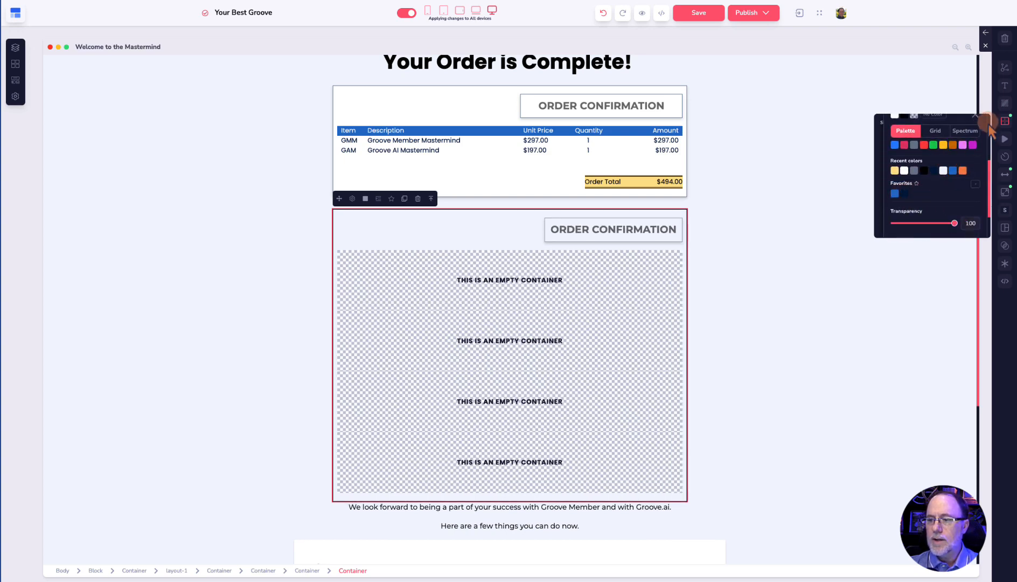
# - Choose a shadow setting for the new table's outer container
pyautogui.click(1006, 210)
pyautogui.click(944, 218)
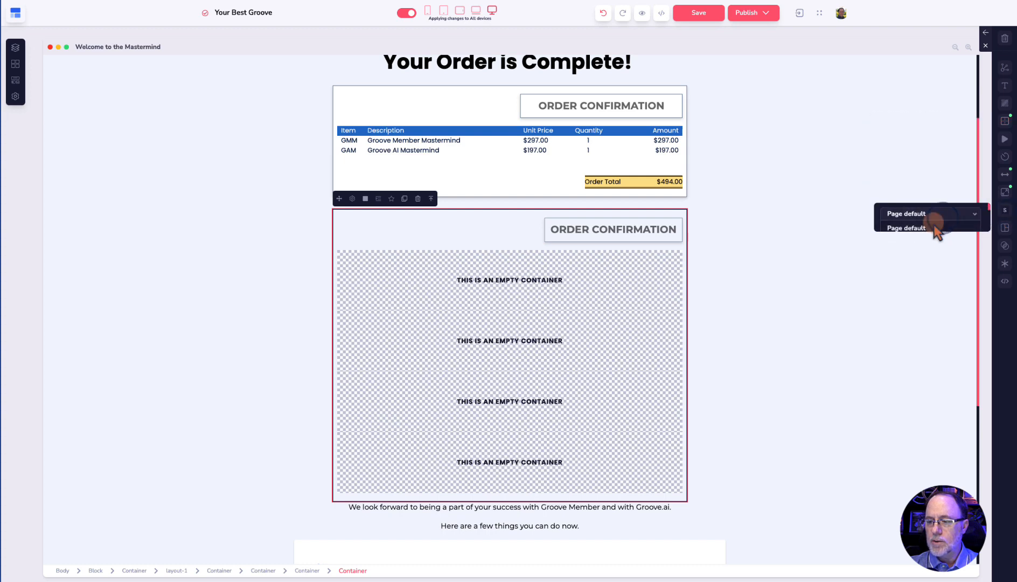
pyautogui.click(936, 228)
pyautogui.click(825, 320)
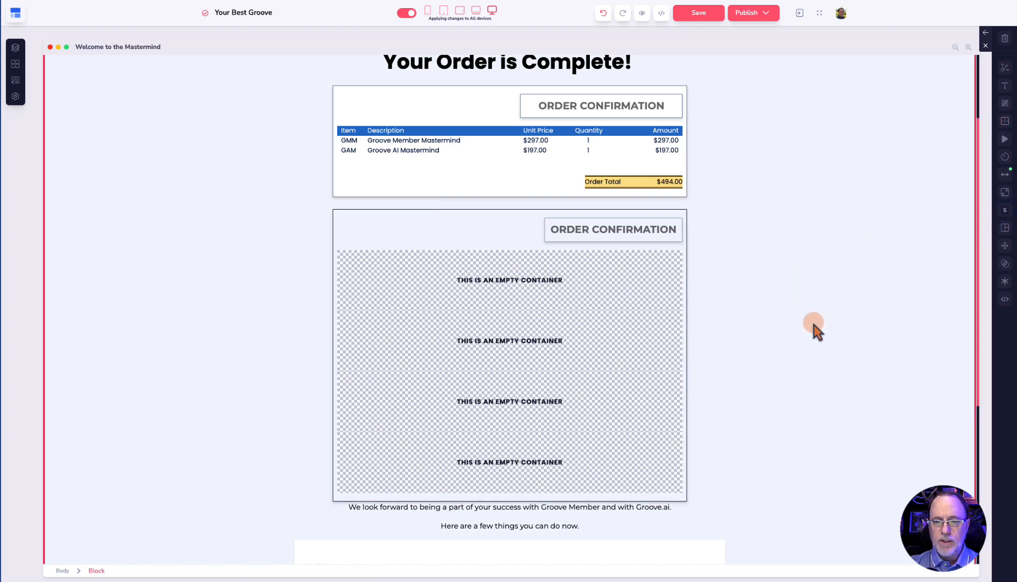
# - Fill the background of the new table's outer container with white
pyautogui.scroll(-1, 796, 314)
pyautogui.scroll(2, 796, 314)
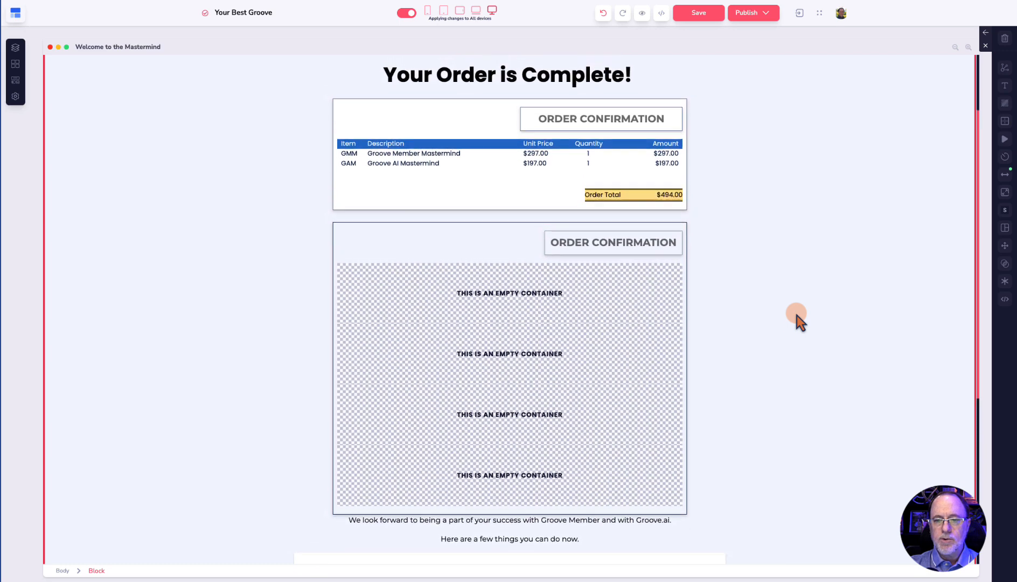
pyautogui.scroll(-1, 797, 316)
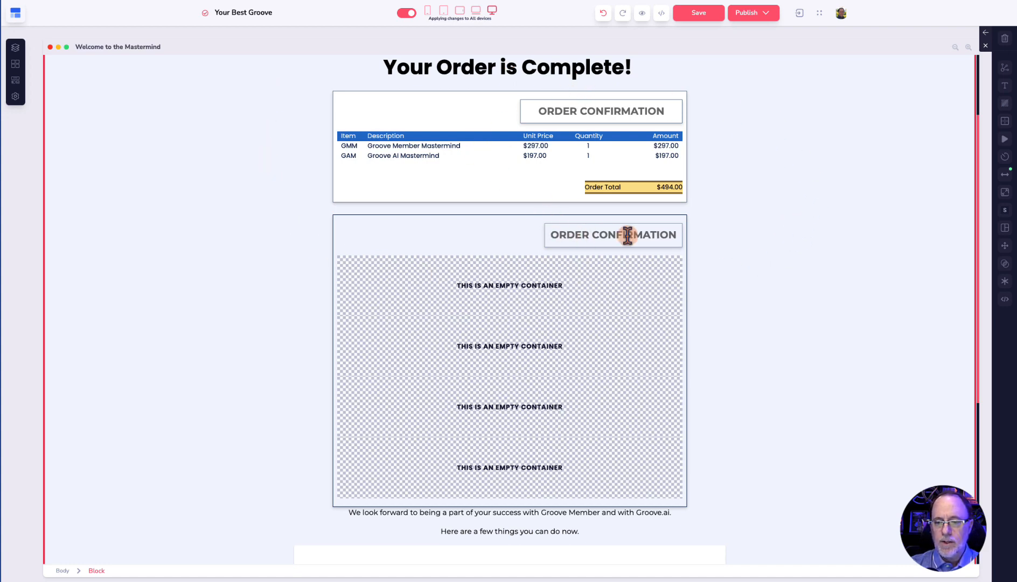
pyautogui.click(1006, 103)
pyautogui.click(973, 110)
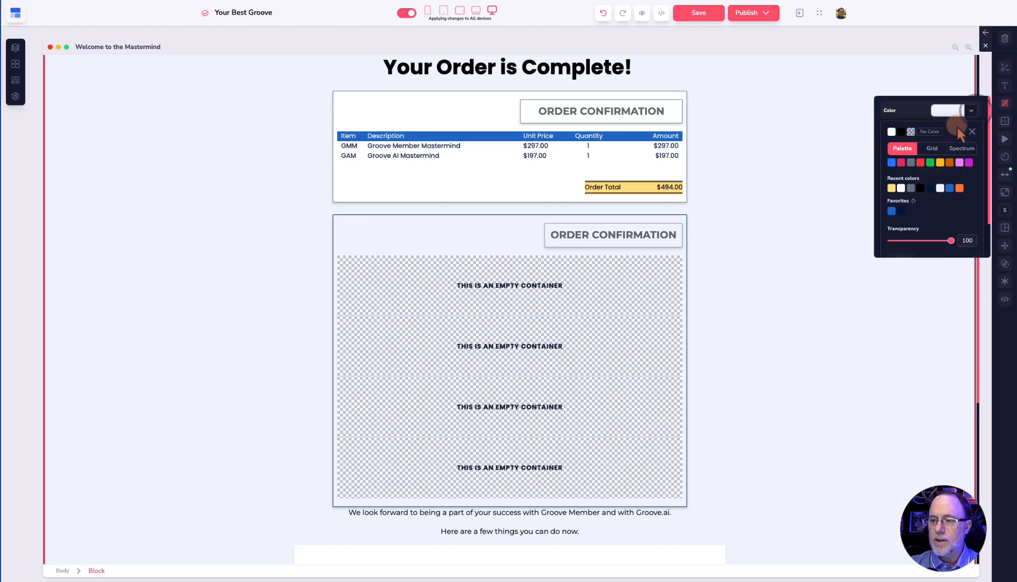
pyautogui.click(750, 316)
pyautogui.click(850, 321)
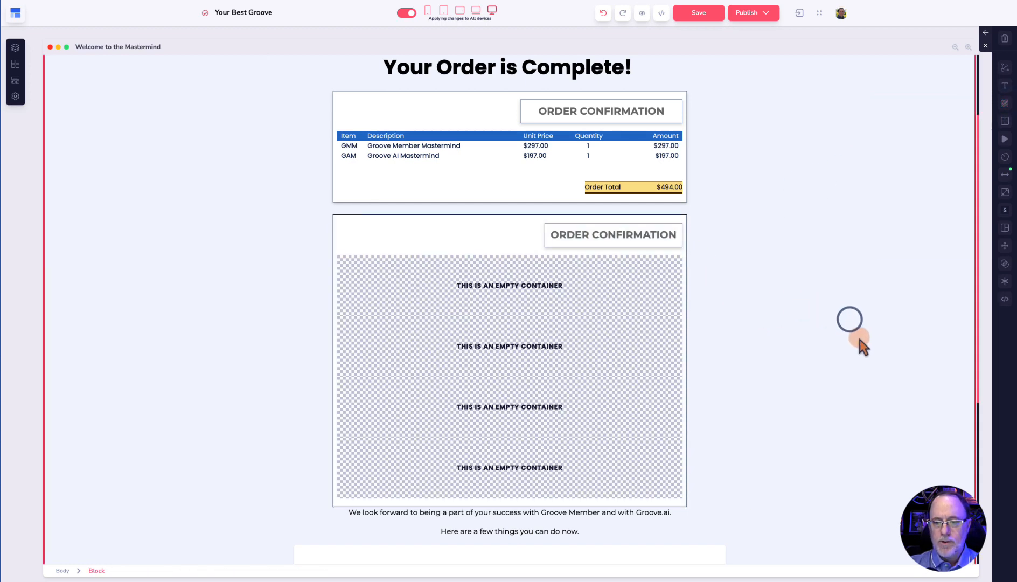
# - Examine the original header row's Amount, Quantity, Unit Price, Description and Item text elements
pyautogui.click(502, 275)
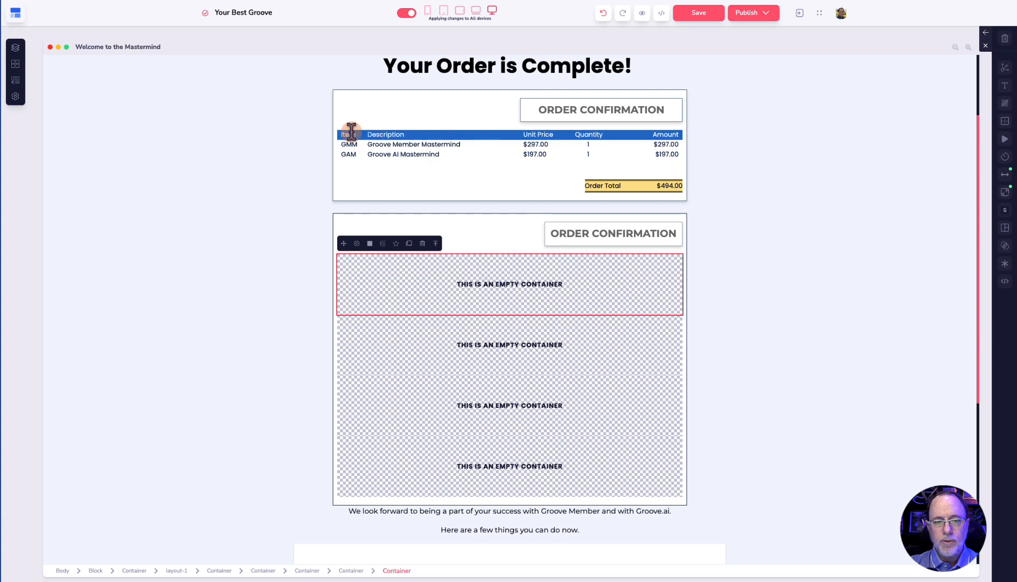
pyautogui.click(671, 135)
pyautogui.click(592, 135)
pyautogui.click(539, 135)
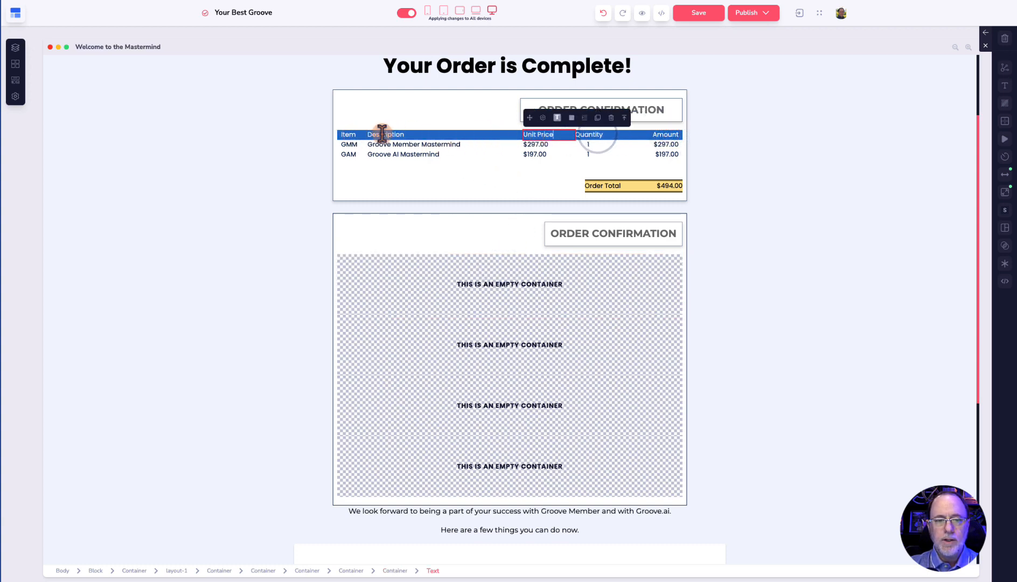
pyautogui.click(382, 134)
pyautogui.click(345, 134)
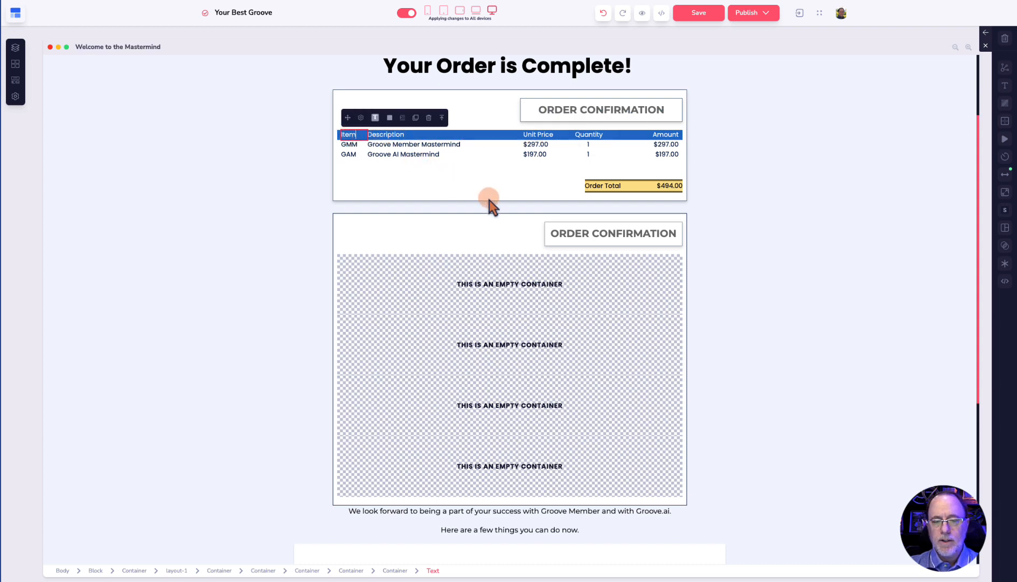
# - Nest a new container inside the first empty container below the title and duplicate it to make five
pyautogui.click(16, 81)
pyautogui.moveTo(158, 126); pyautogui.dragTo(542, 288)
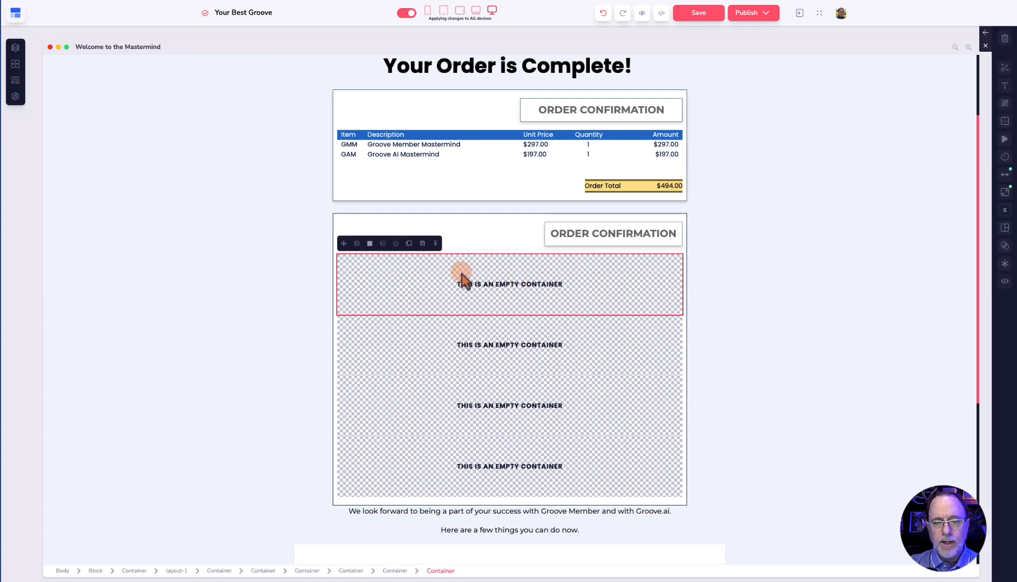
pyautogui.click(410, 243)
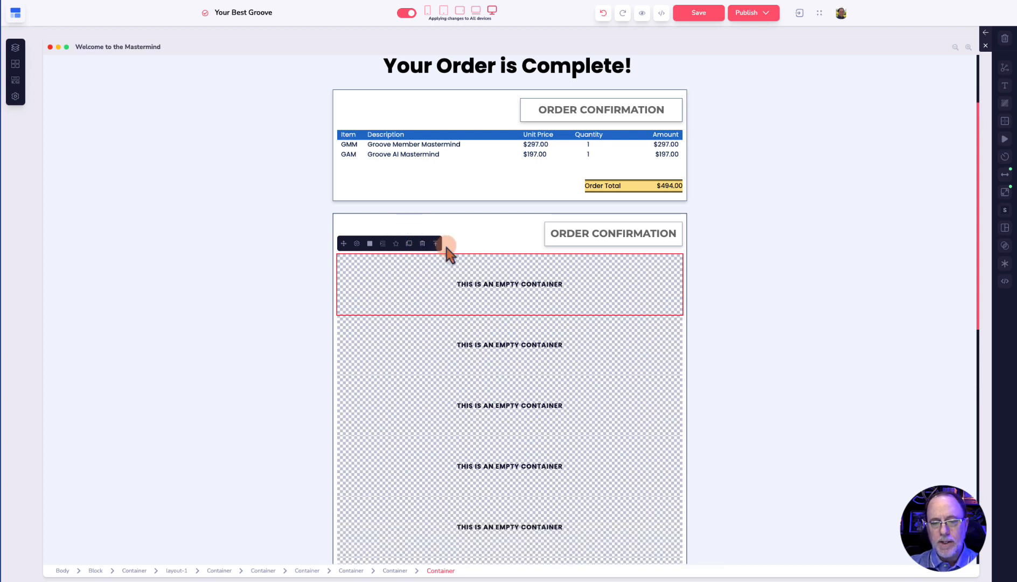
# - Lay out the five nested containers horizontally in their parent row and set the row's primary alignment
pyautogui.click(436, 244)
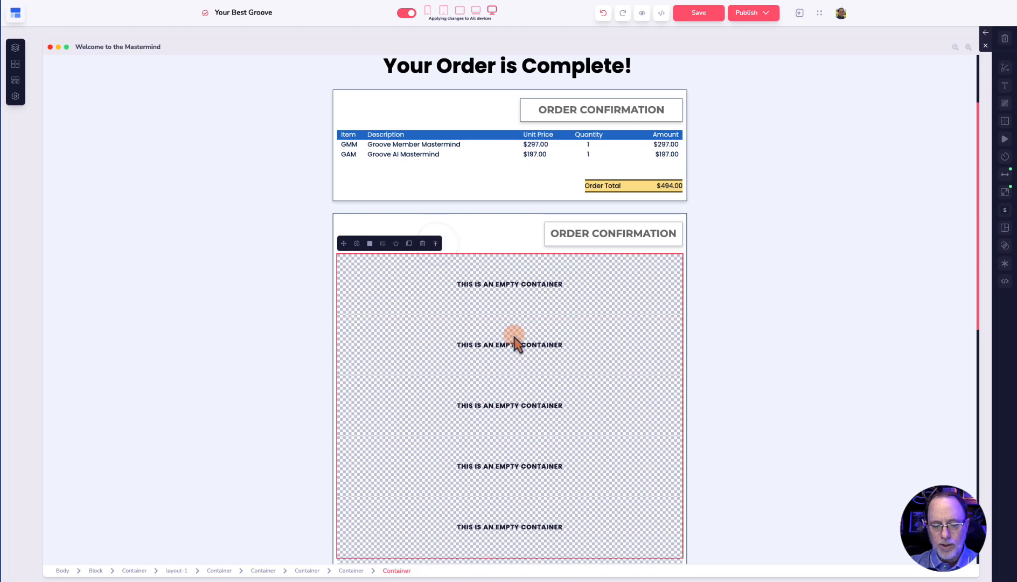
pyautogui.scroll(-1, 517, 341)
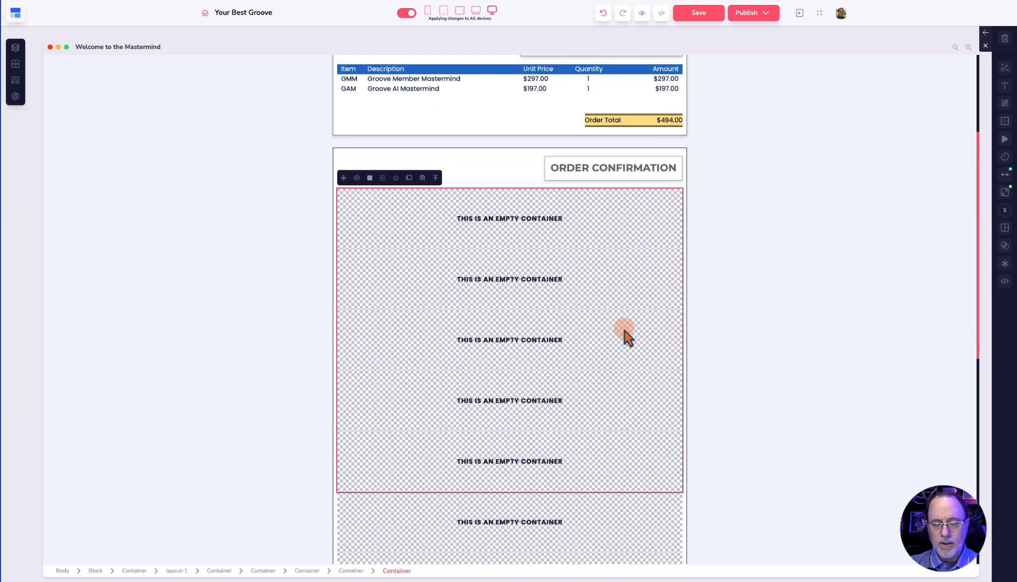
pyautogui.click(1005, 228)
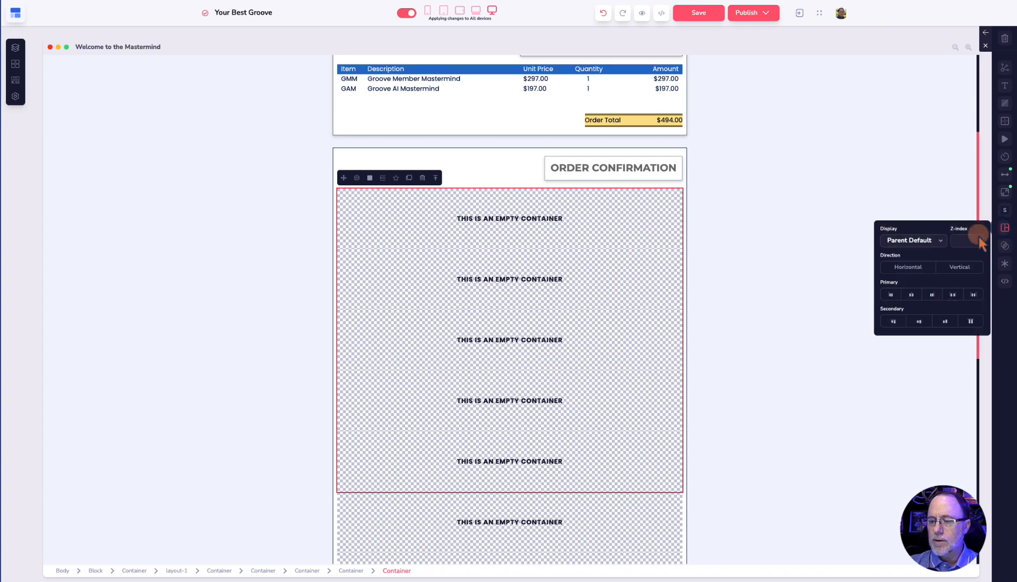
pyautogui.click(917, 269)
pyautogui.click(933, 295)
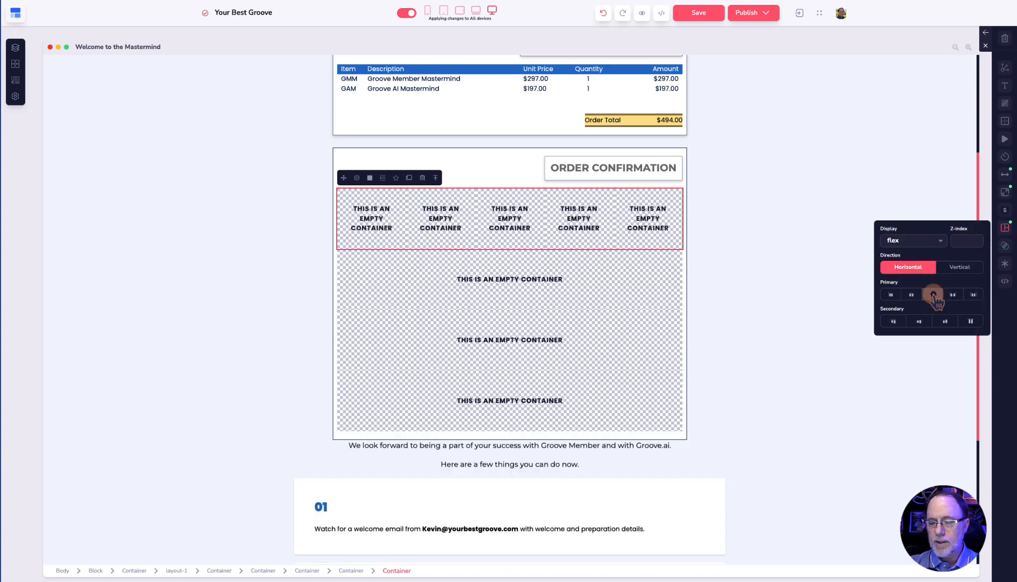
pyautogui.click(516, 187)
# - Set the first nested container's fixed width to 82 px, matching the original Item column
pyautogui.scroll(1, 515, 187)
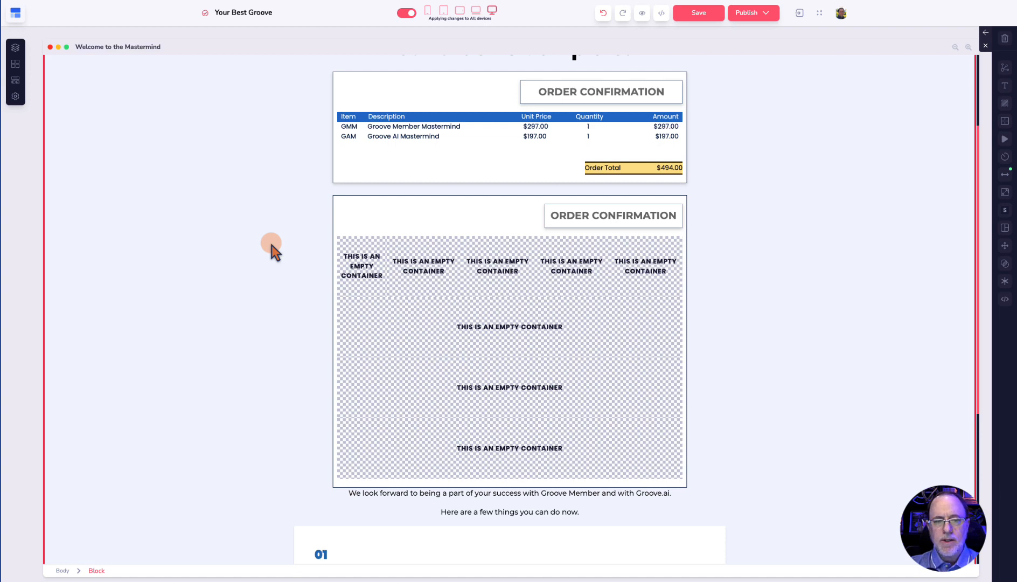
pyautogui.click(359, 117)
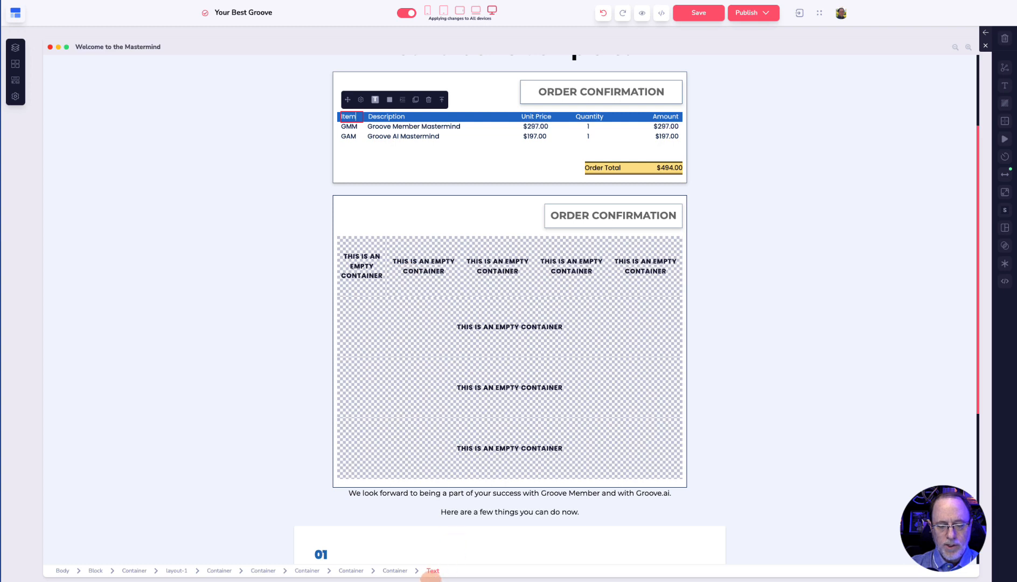
pyautogui.click(442, 100)
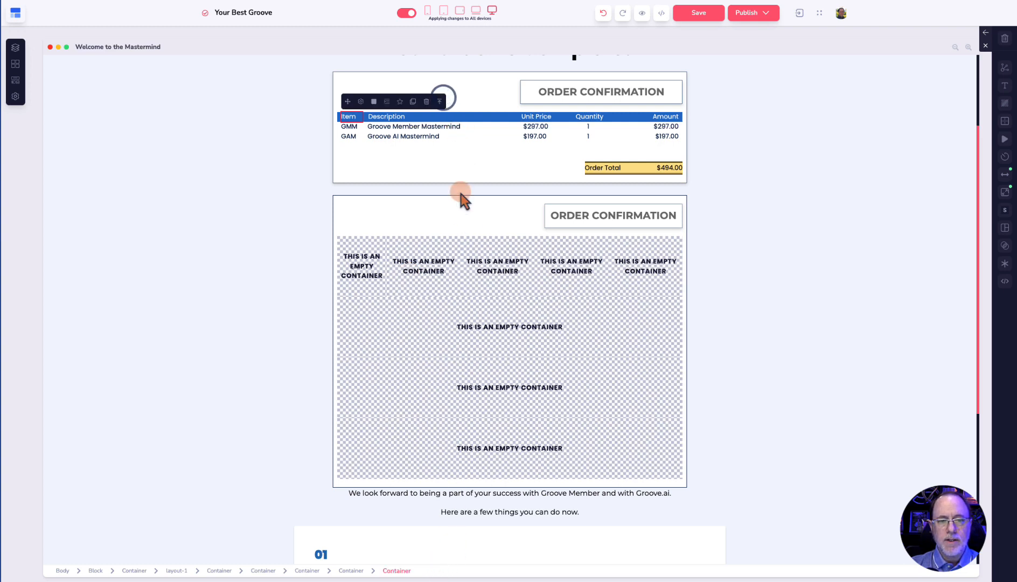
pyautogui.click(1005, 193)
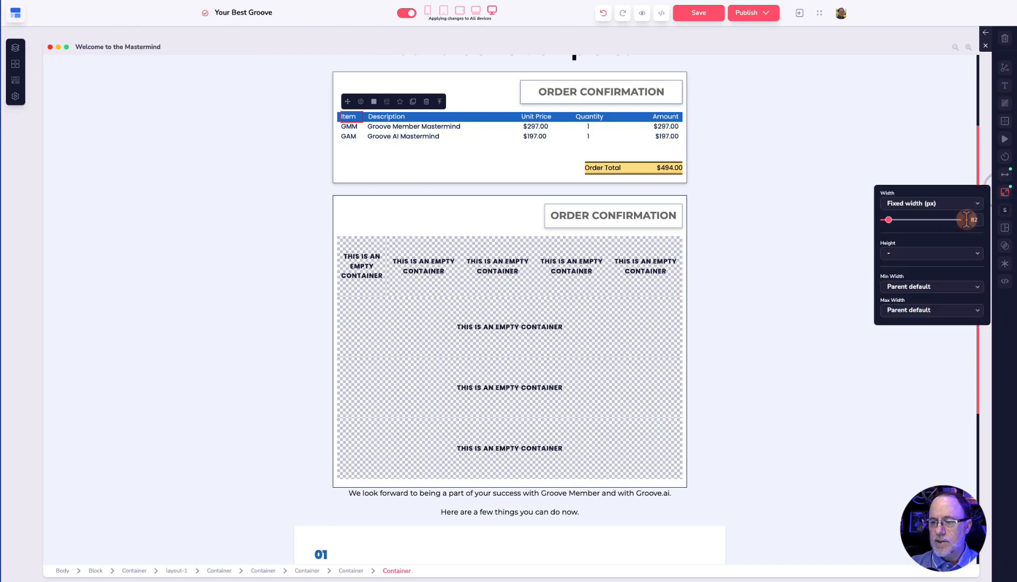
pyautogui.click(369, 263)
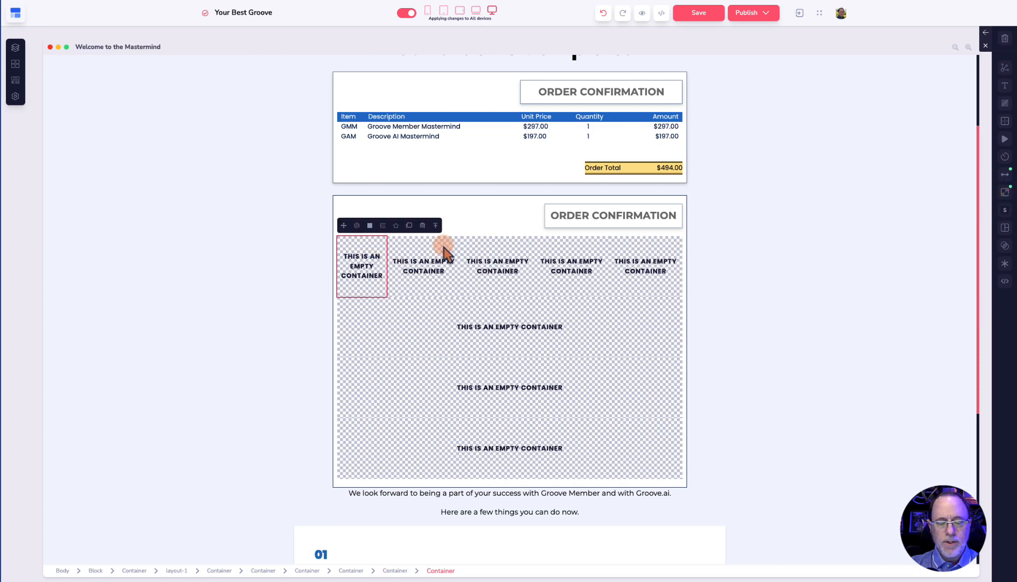
pyautogui.click(1006, 193)
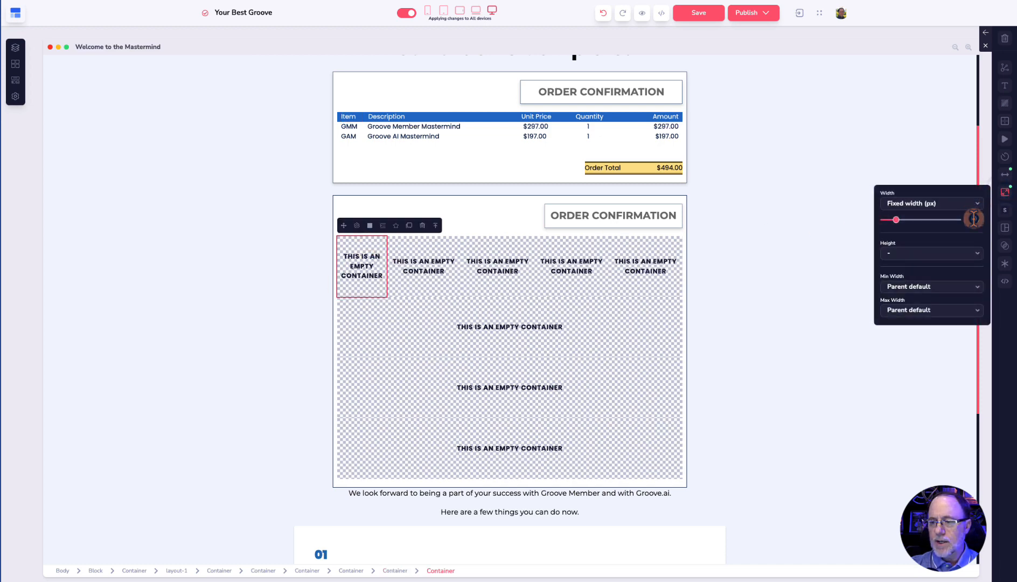
pyautogui.click(829, 190)
# - Set the second nested container's width to match the original Description column's fixed width of 595 px
pyautogui.click(508, 116)
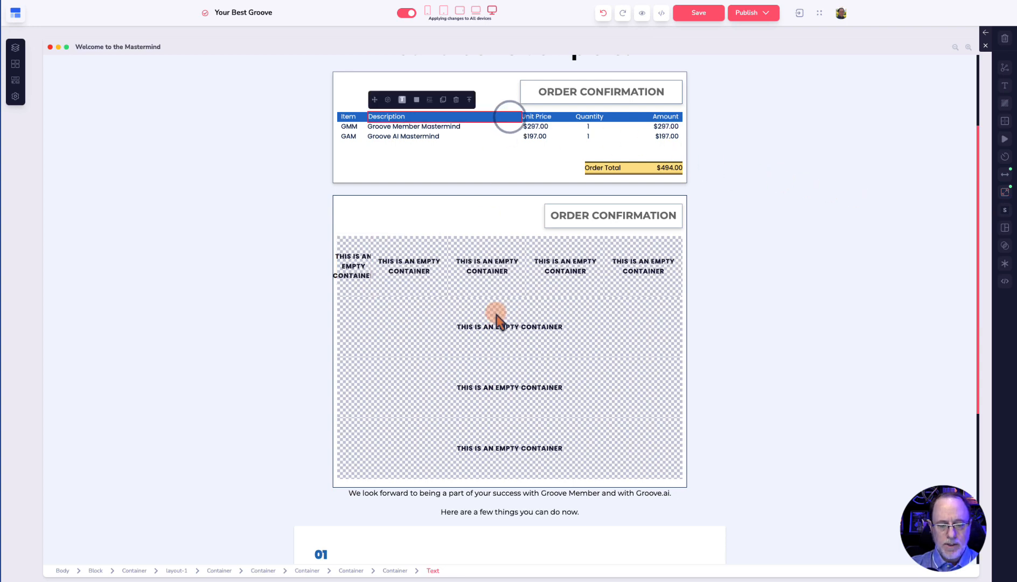
pyautogui.click(398, 569)
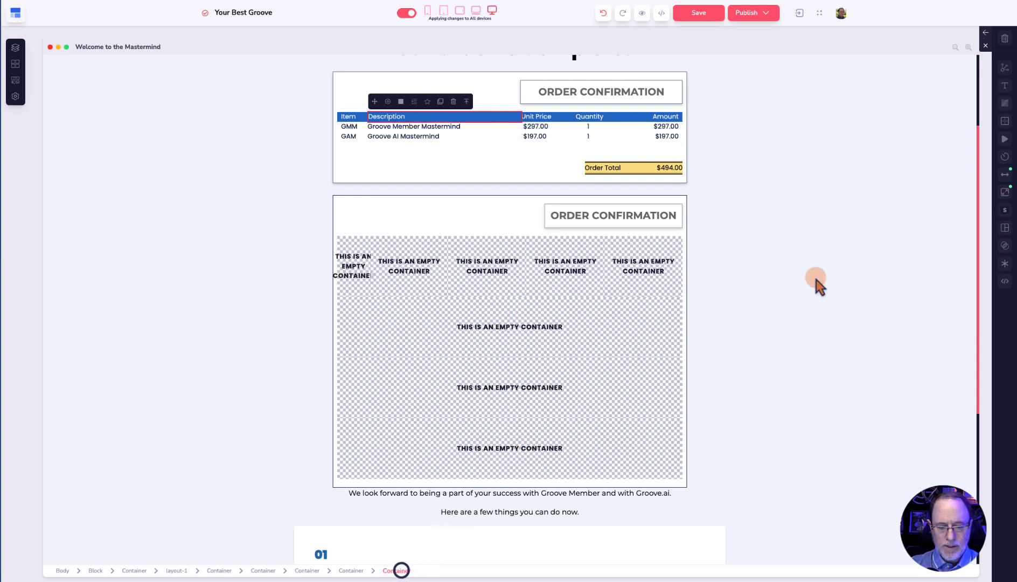
pyautogui.click(1005, 192)
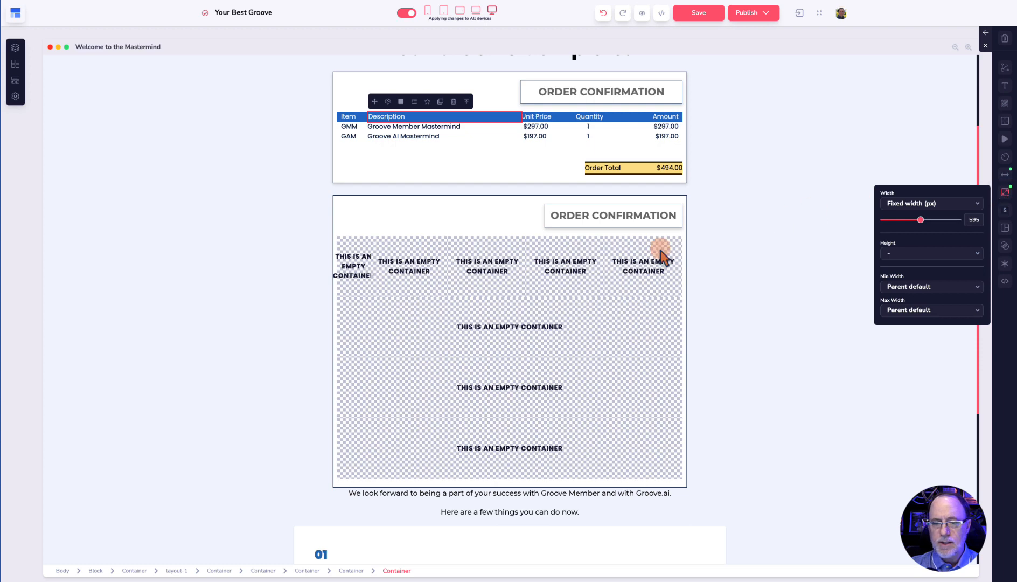
pyautogui.click(412, 247)
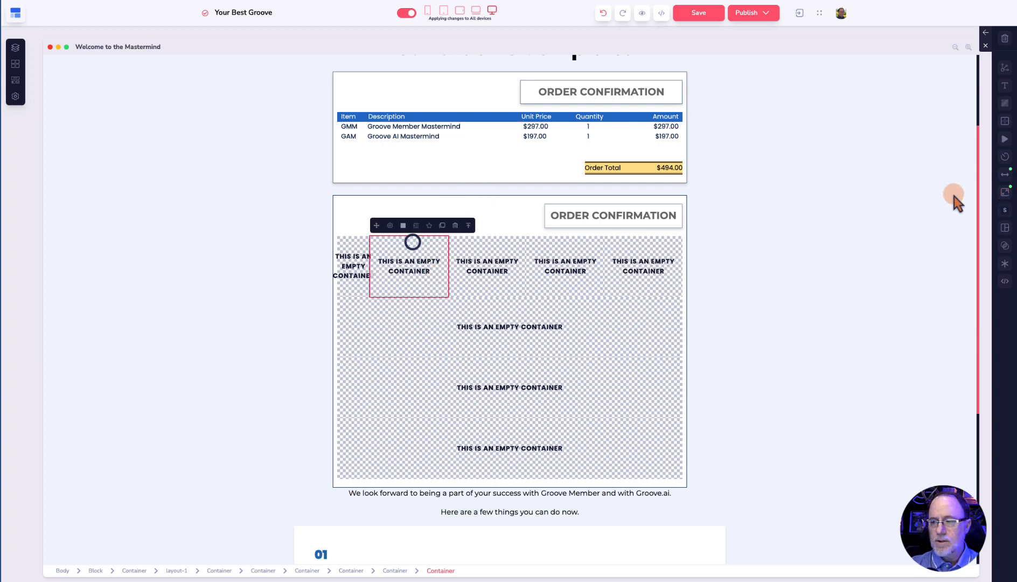
pyautogui.click(1005, 192)
pyautogui.write('100')
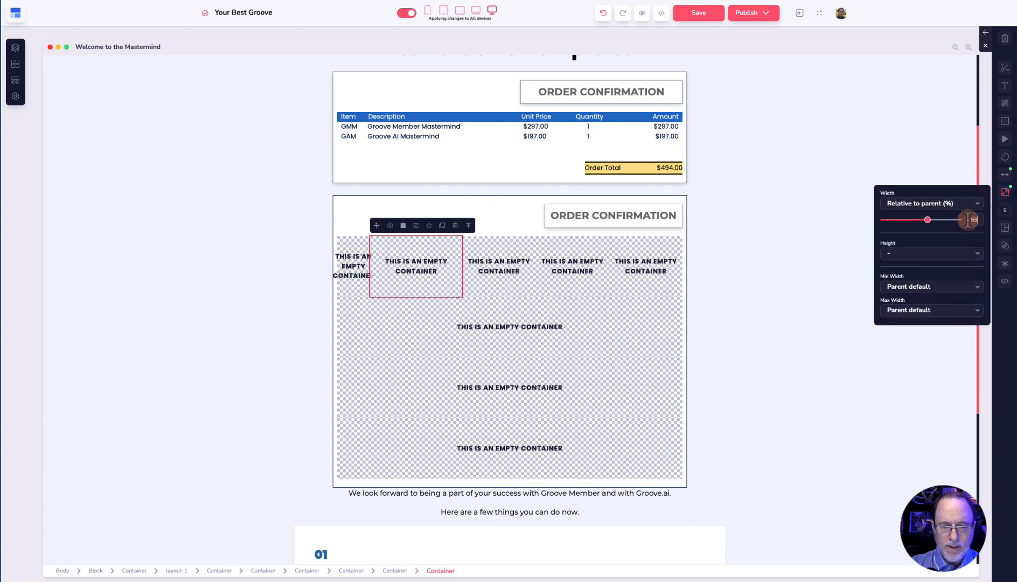
# - Match the third nested container's width to the original Unit Price column and recheck the Description column's width
pyautogui.click(557, 117)
pyautogui.click(396, 570)
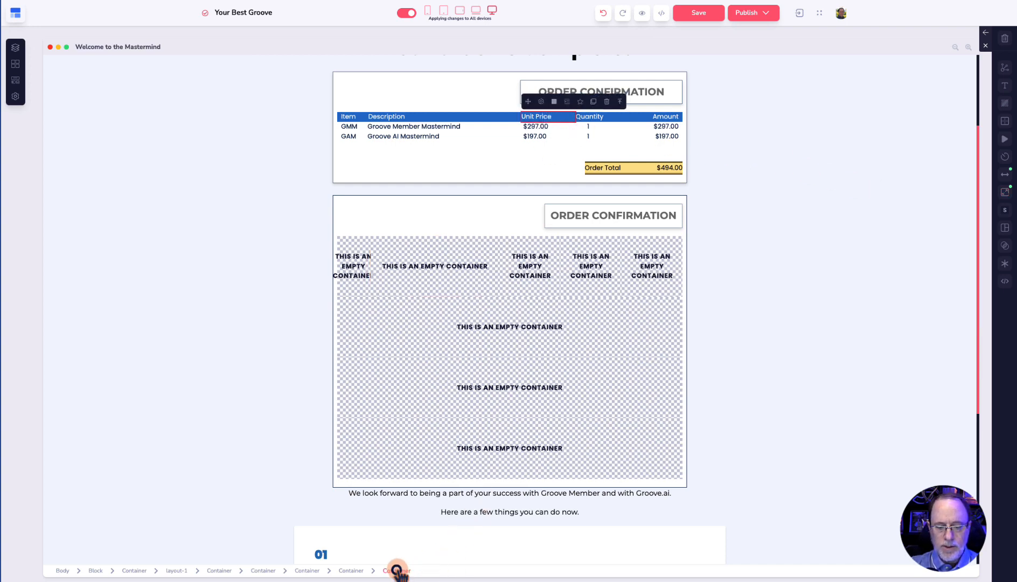
pyautogui.click(1005, 193)
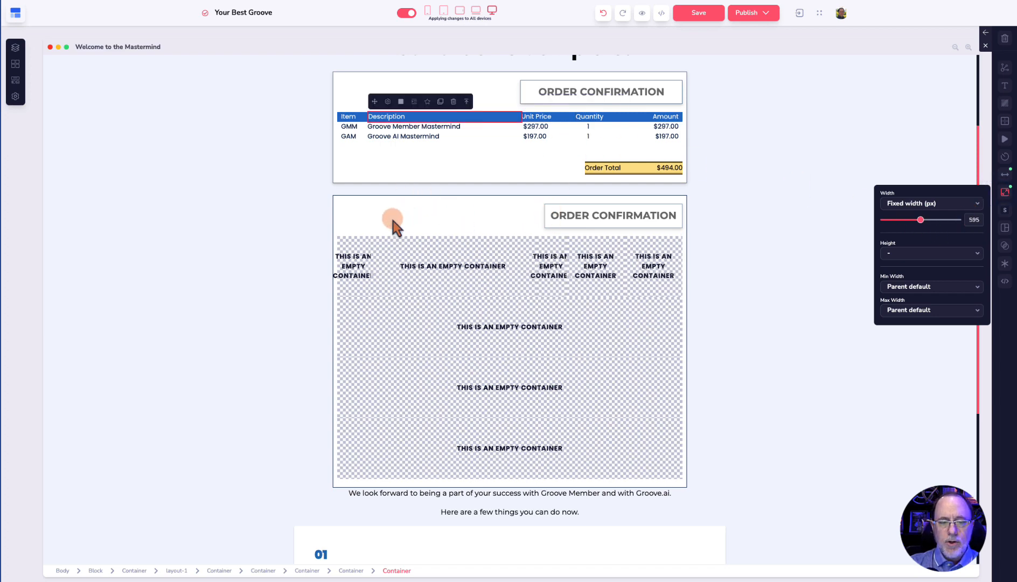
pyautogui.click(368, 242)
pyautogui.click(413, 263)
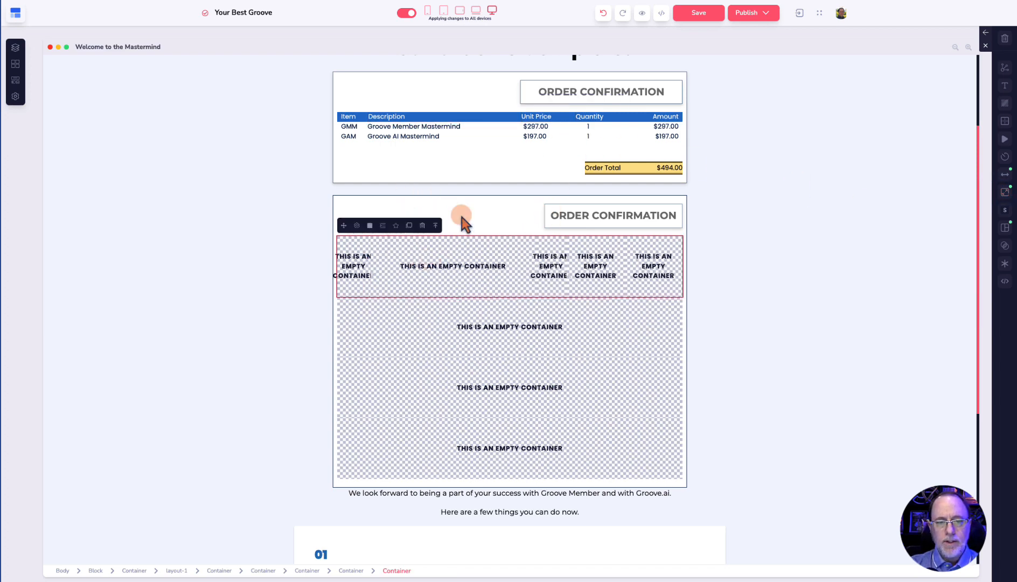
# - Set the new header row's left and right padding to 10, matching the original blue header row
pyautogui.click(683, 121)
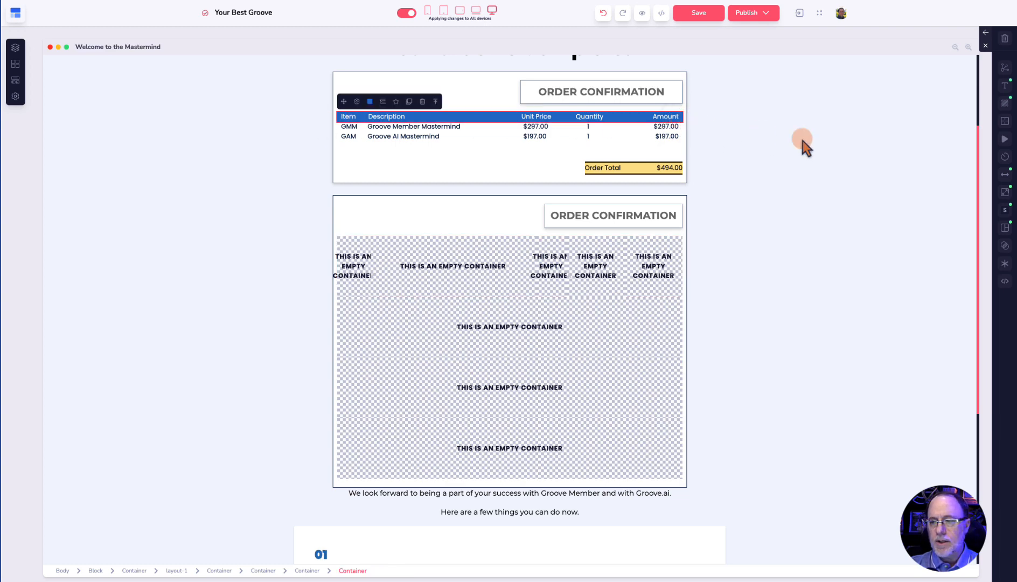
pyautogui.click(1005, 178)
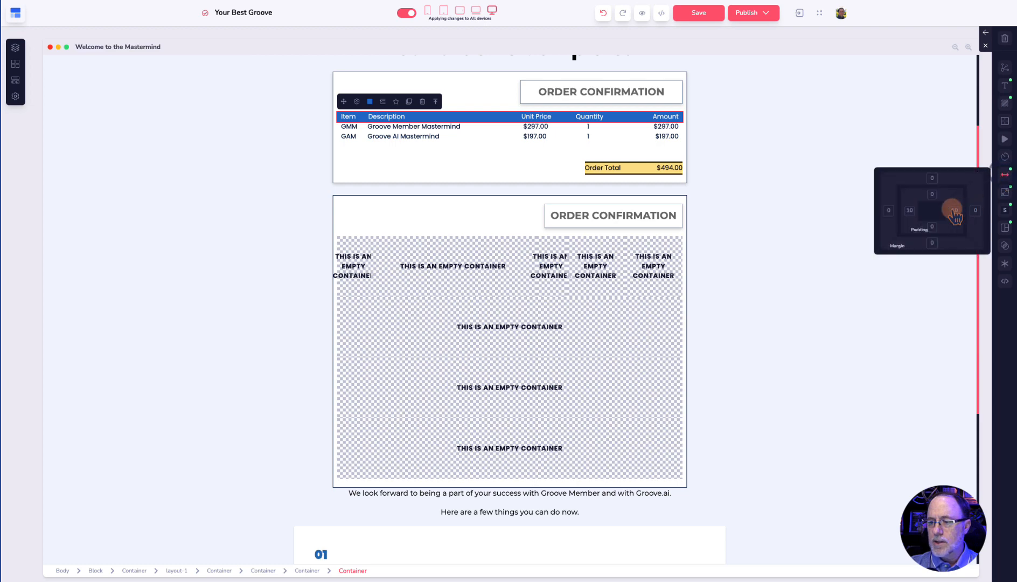
pyautogui.click(677, 249)
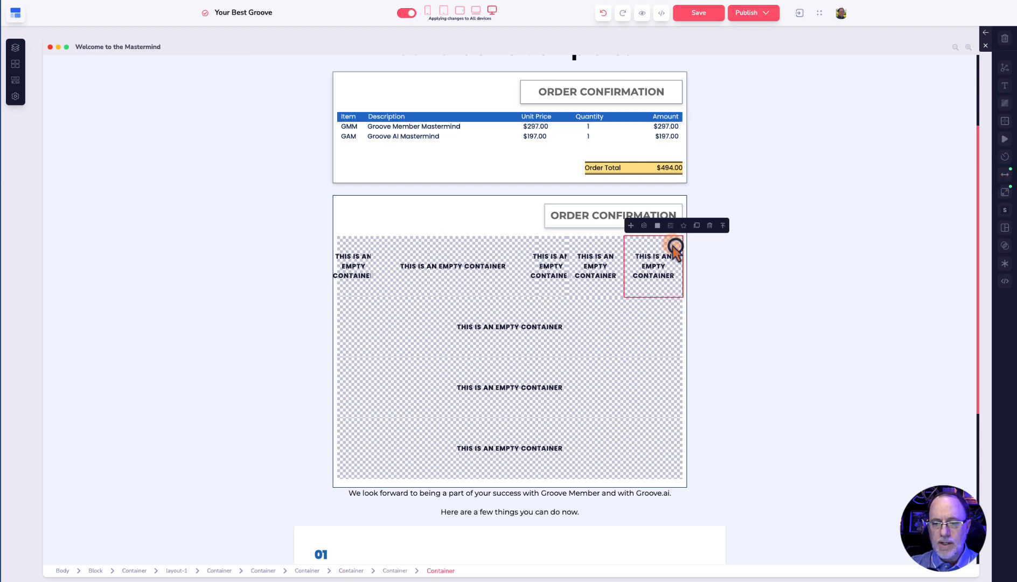
pyautogui.click(400, 569)
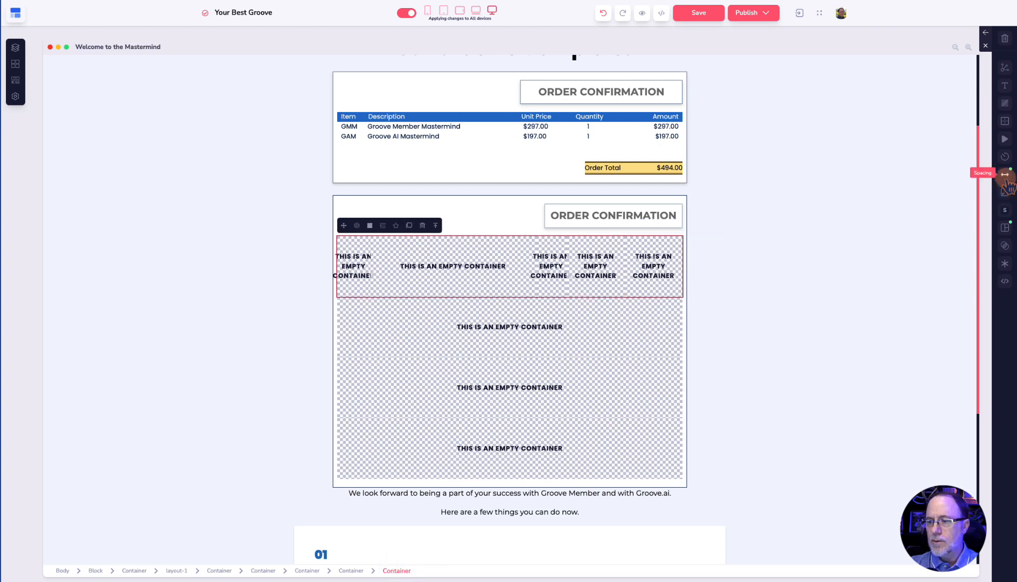
pyautogui.click(1005, 175)
pyautogui.click(954, 211)
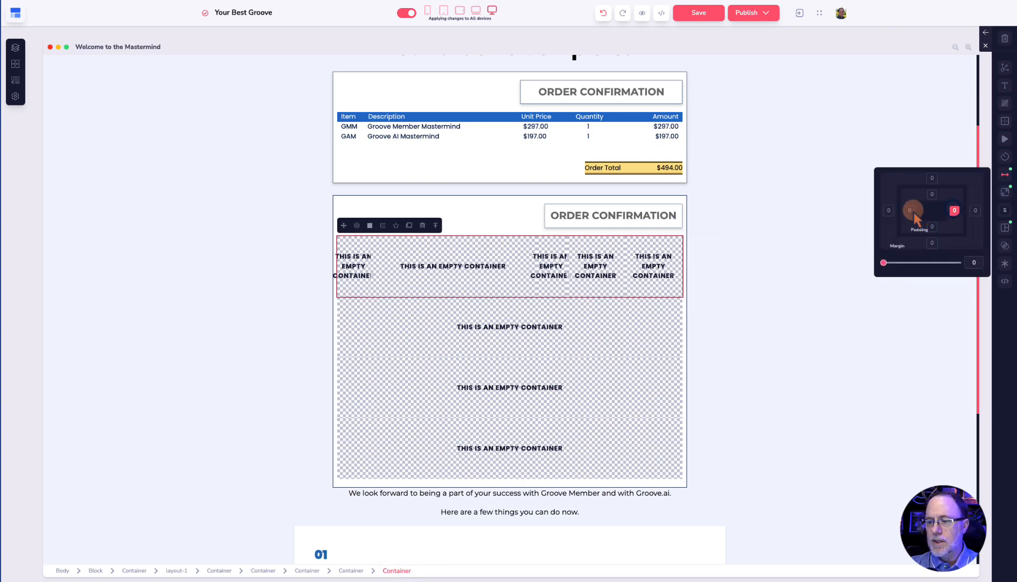
pyautogui.doubleClick(972, 262)
pyautogui.write('10')
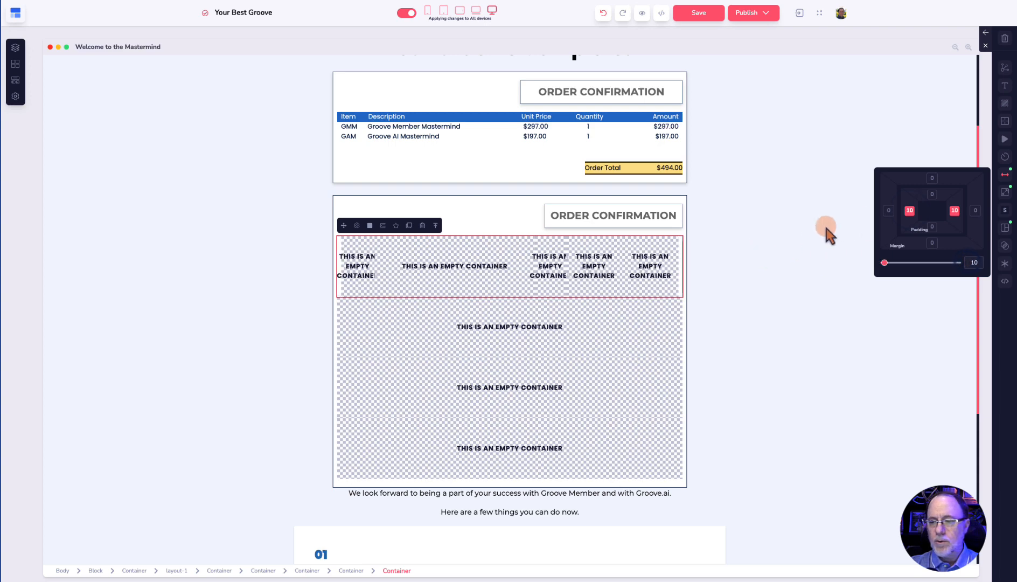
# - Fill the new header row's background with the saved favorite blue
pyautogui.click(1004, 105)
pyautogui.click(975, 110)
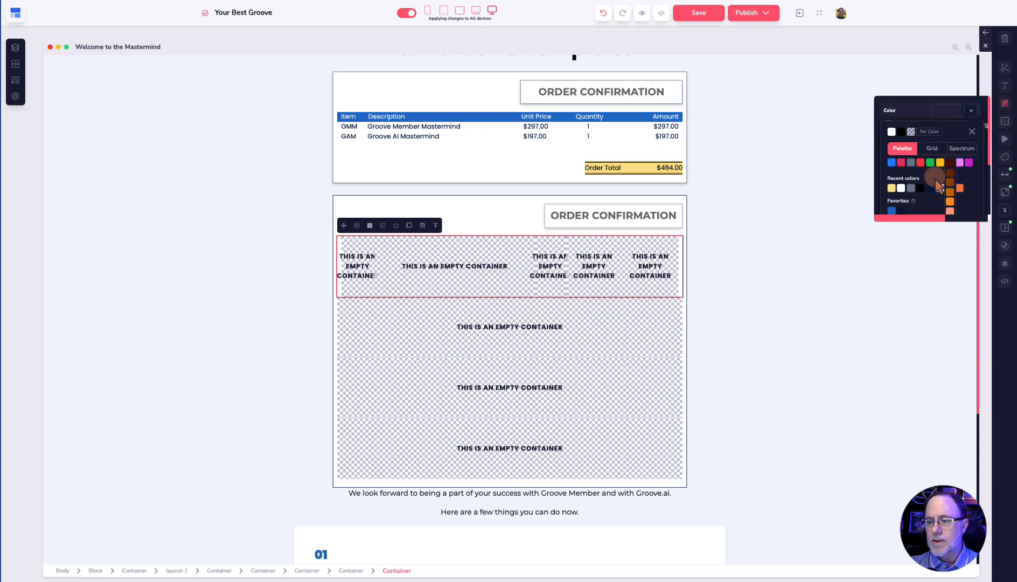
pyautogui.click(892, 211)
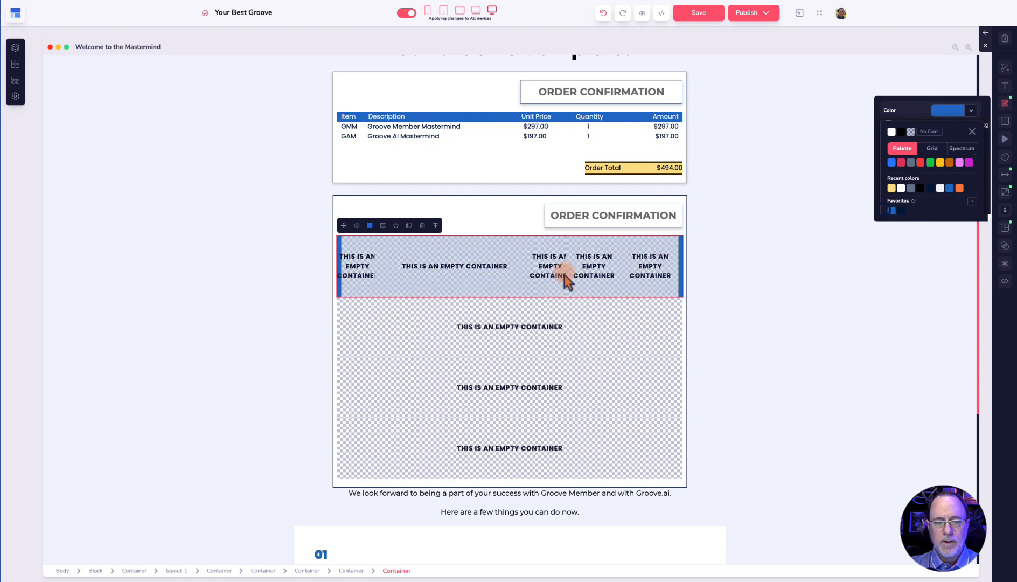
pyautogui.click(522, 218)
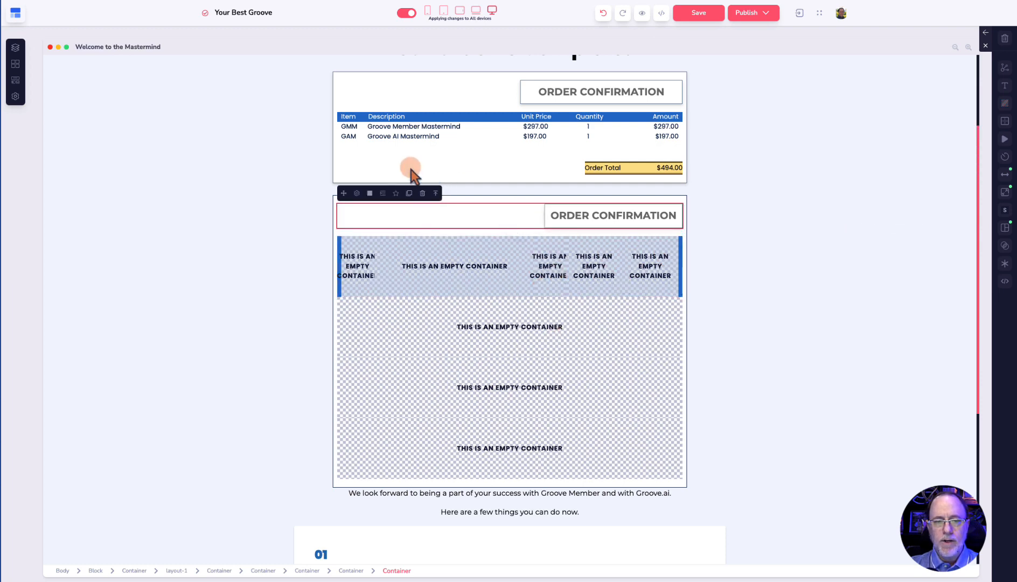
# - Duplicate the original Item, Description, Unit Price, Quantity and Amount header texts and move the copies into the five new containers
pyautogui.click(349, 117)
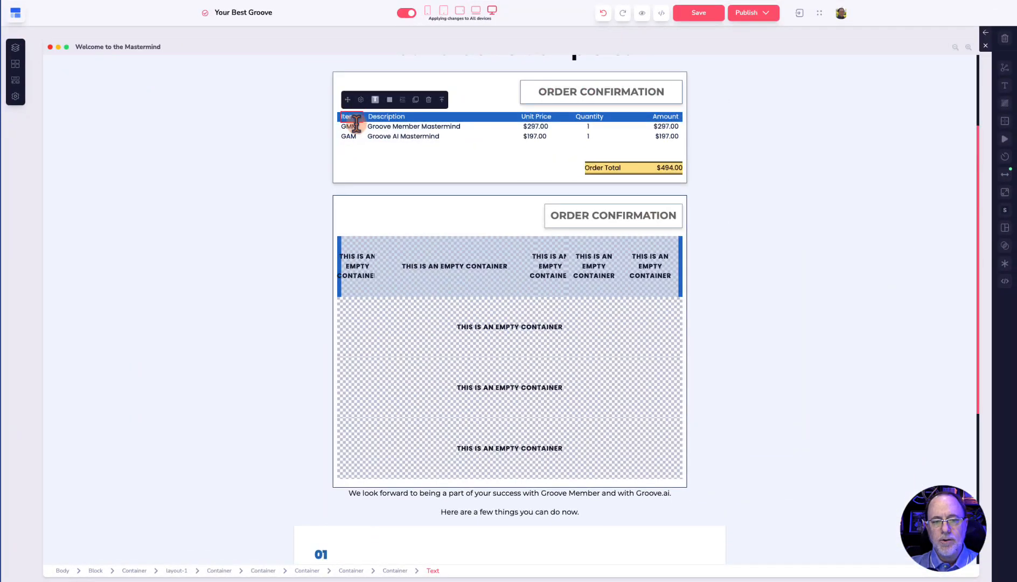
pyautogui.click(416, 100)
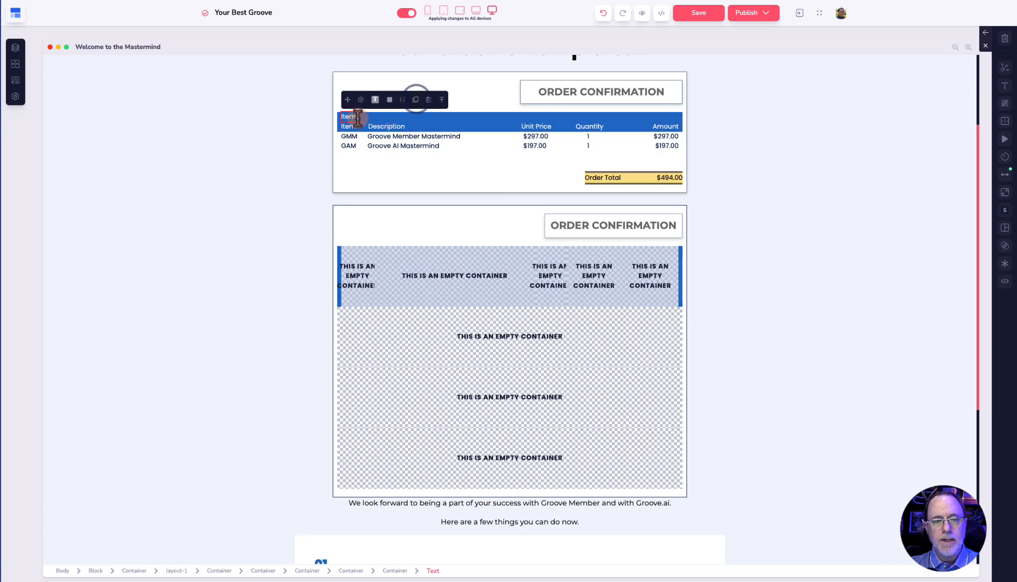
pyautogui.moveTo(349, 101); pyautogui.dragTo(375, 432)
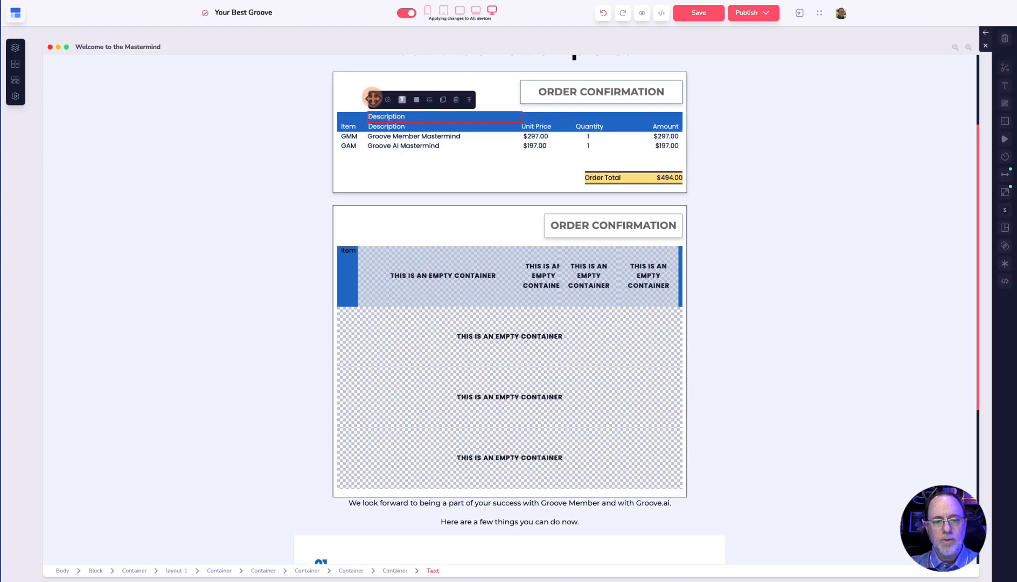
pyautogui.moveTo(372, 99); pyautogui.dragTo(520, 159)
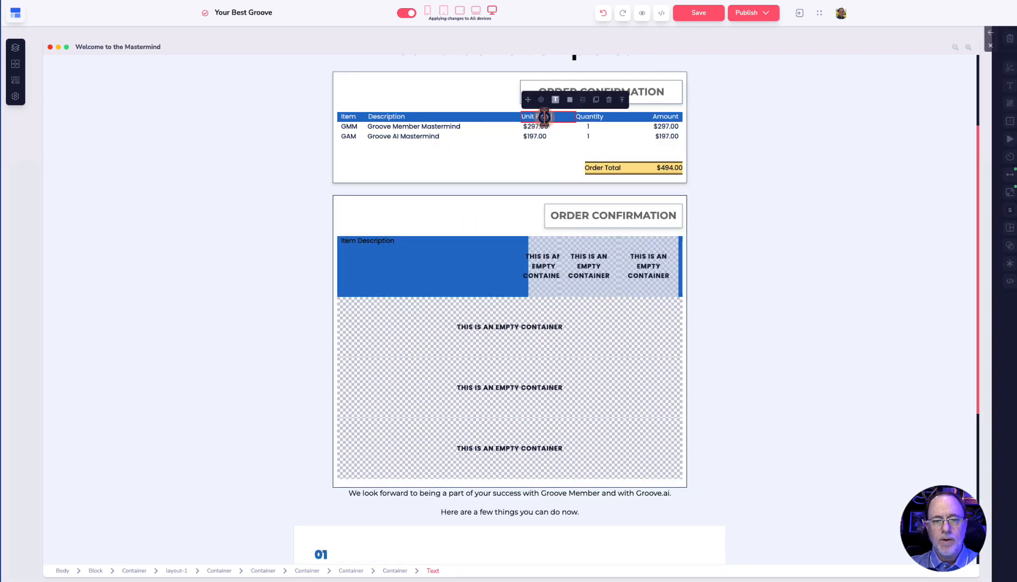
pyautogui.click(596, 100)
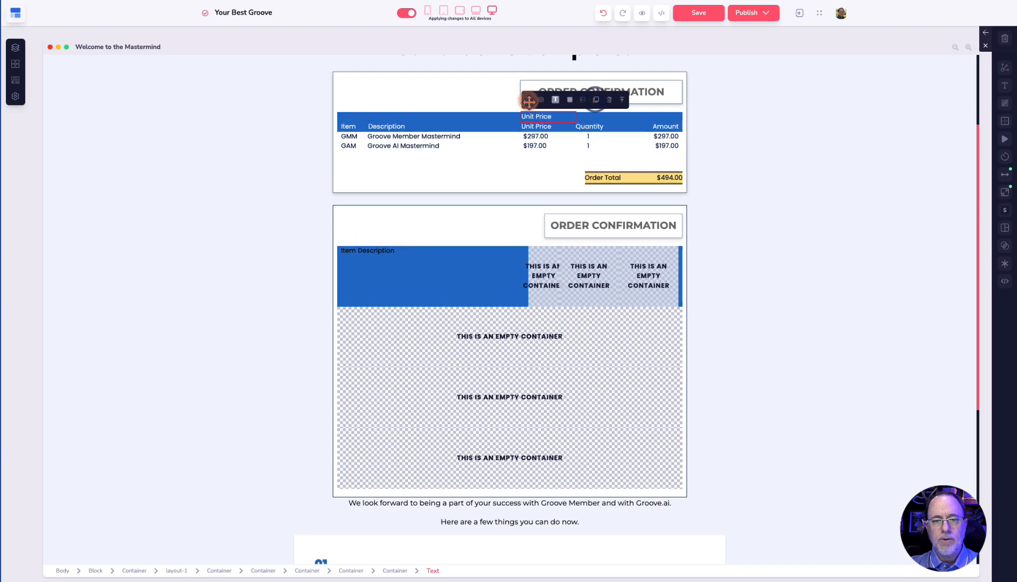
pyautogui.moveTo(528, 99); pyautogui.dragTo(556, 290)
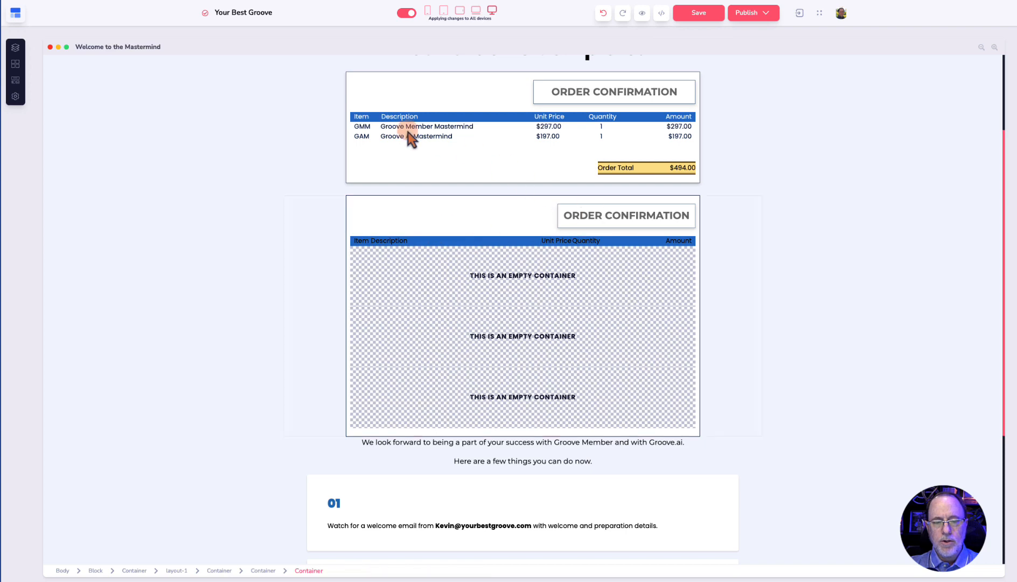
# - Check the spacing values of the original header row's Item container
pyautogui.click(376, 117)
pyautogui.click(349, 126)
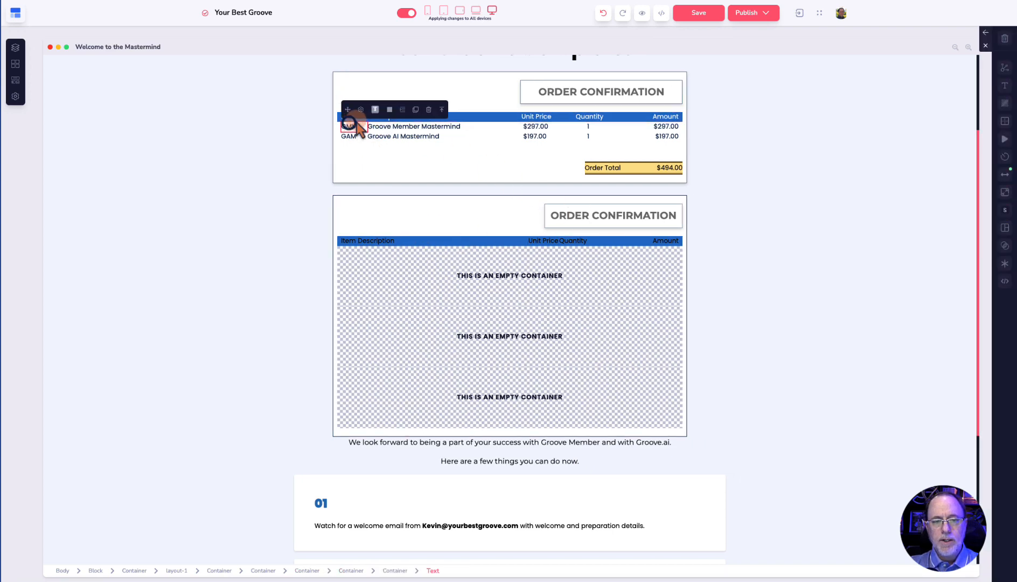
pyautogui.click(483, 116)
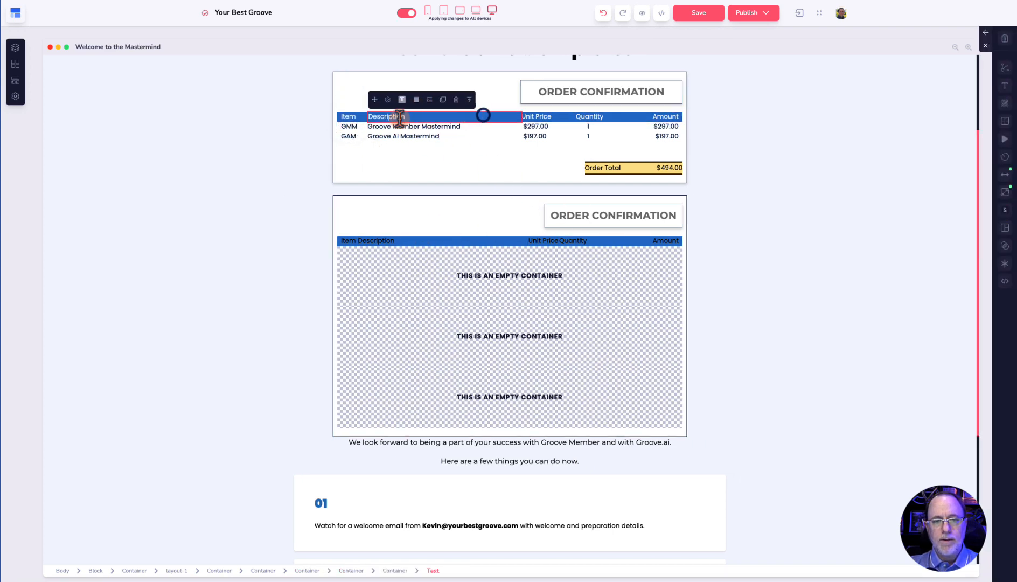
pyautogui.click(353, 116)
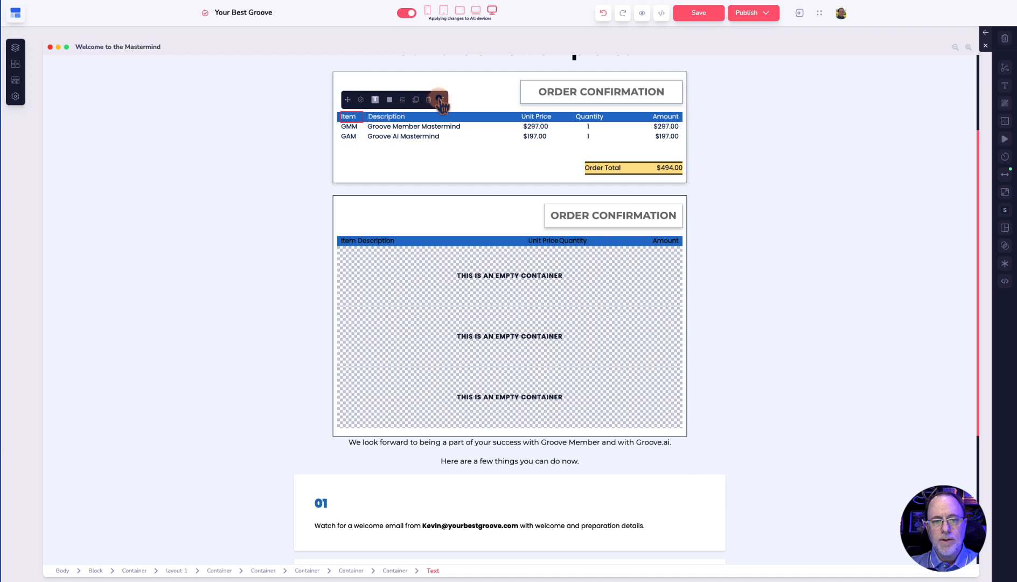
pyautogui.click(439, 100)
pyautogui.click(1005, 177)
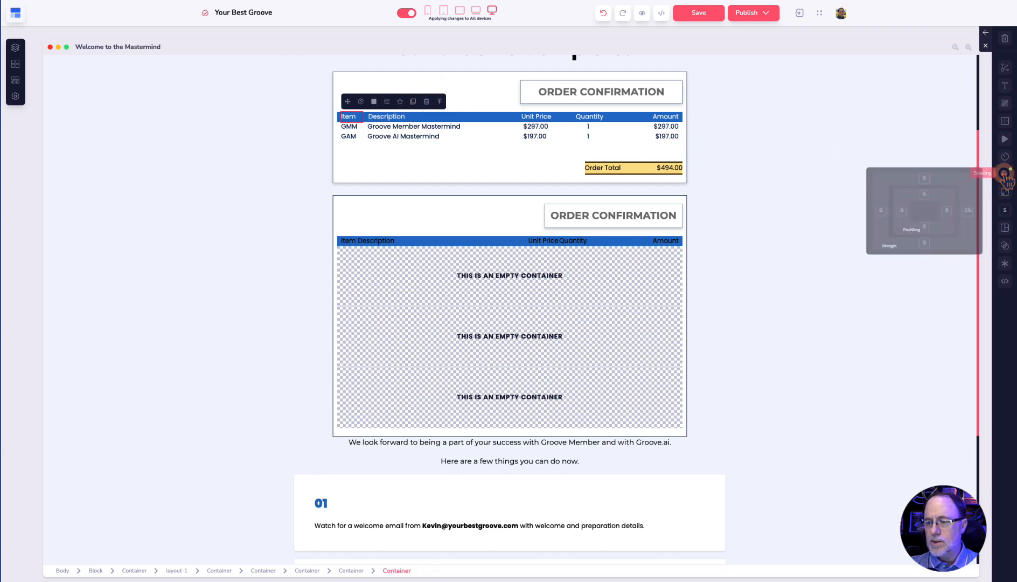
pyautogui.click(975, 211)
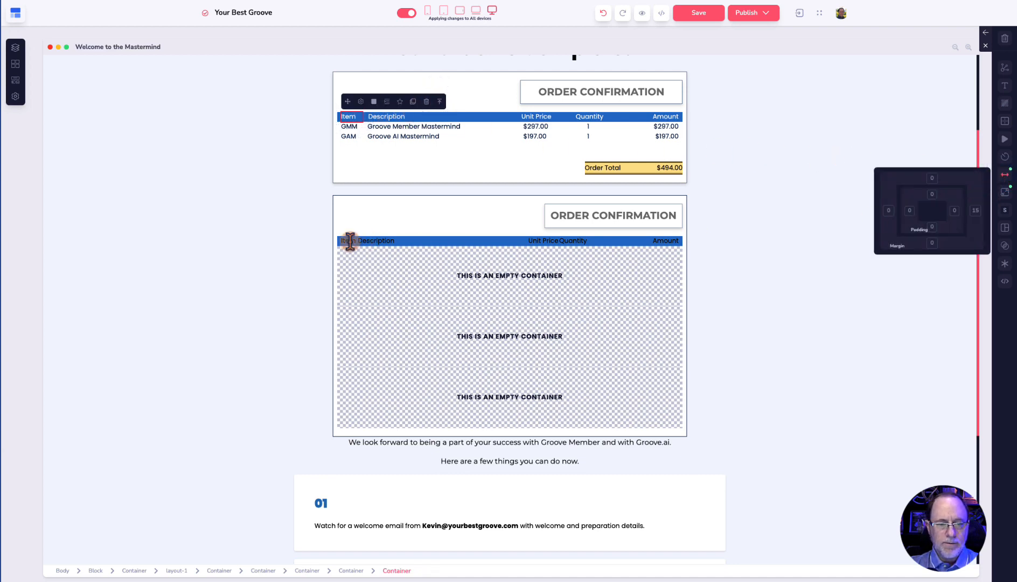
# - Set the right margin of the new header row's Item container to 15, matching the original
pyautogui.click(390, 239)
pyautogui.click(442, 223)
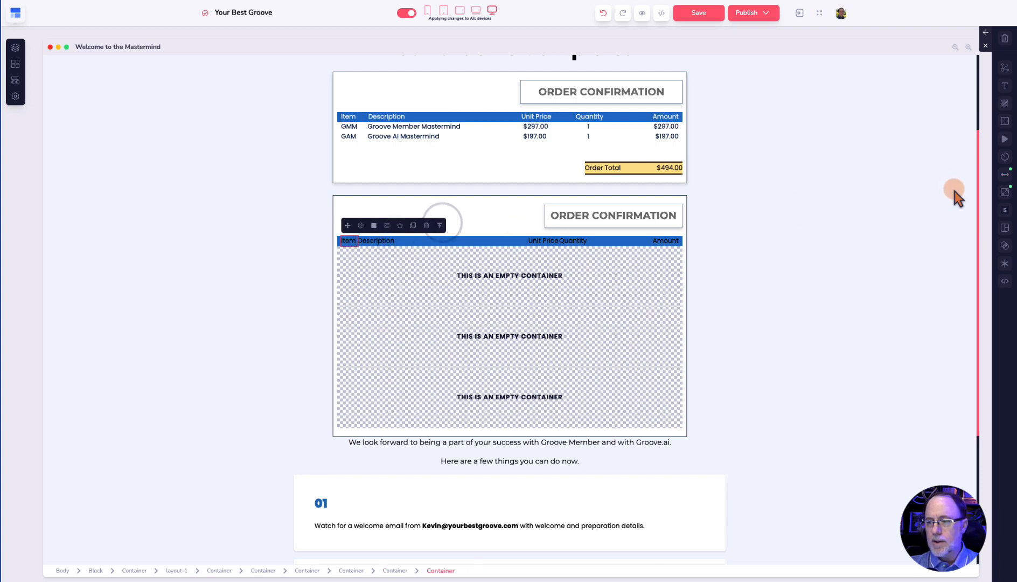
pyautogui.click(1006, 175)
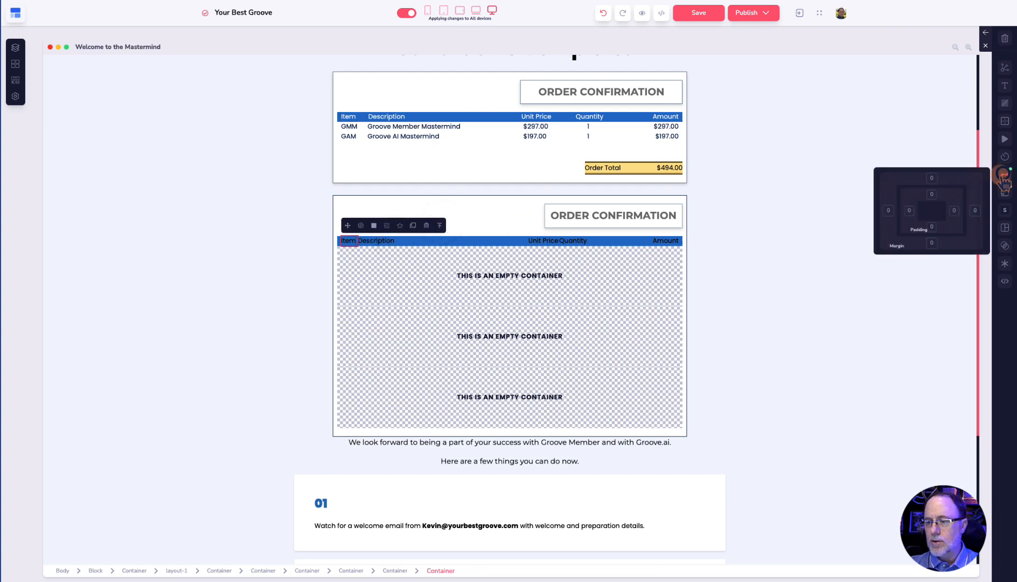
pyautogui.click(975, 210)
pyautogui.click(970, 260)
pyautogui.write('15')
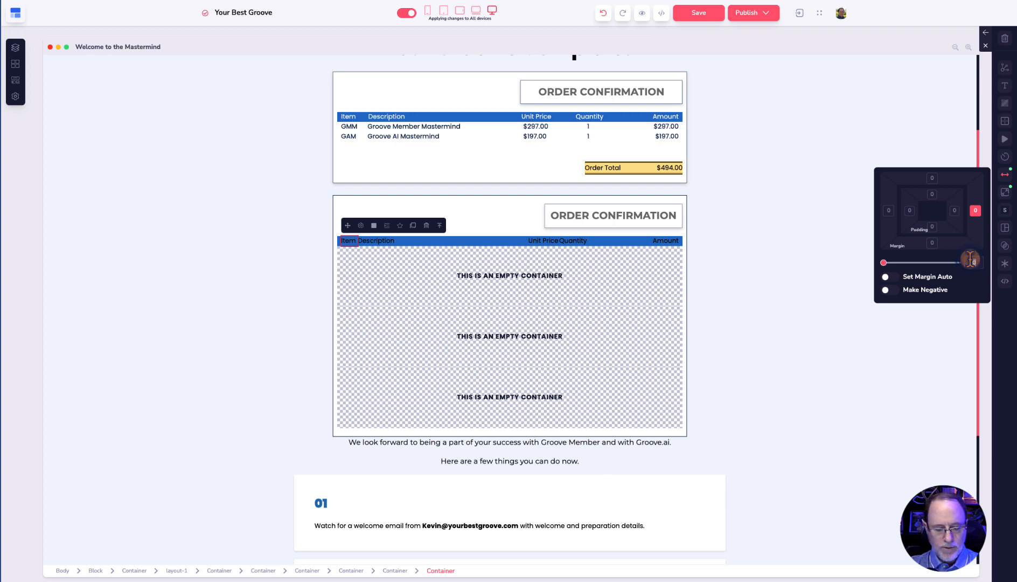
# - Set the text color of the whole new header row container to white
pyautogui.click(434, 240)
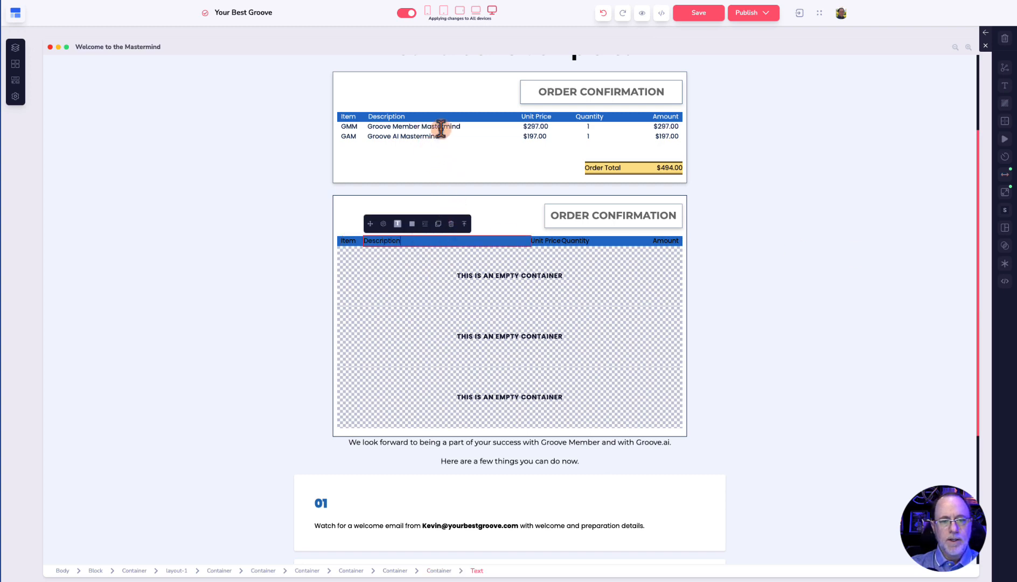
pyautogui.click(350, 241)
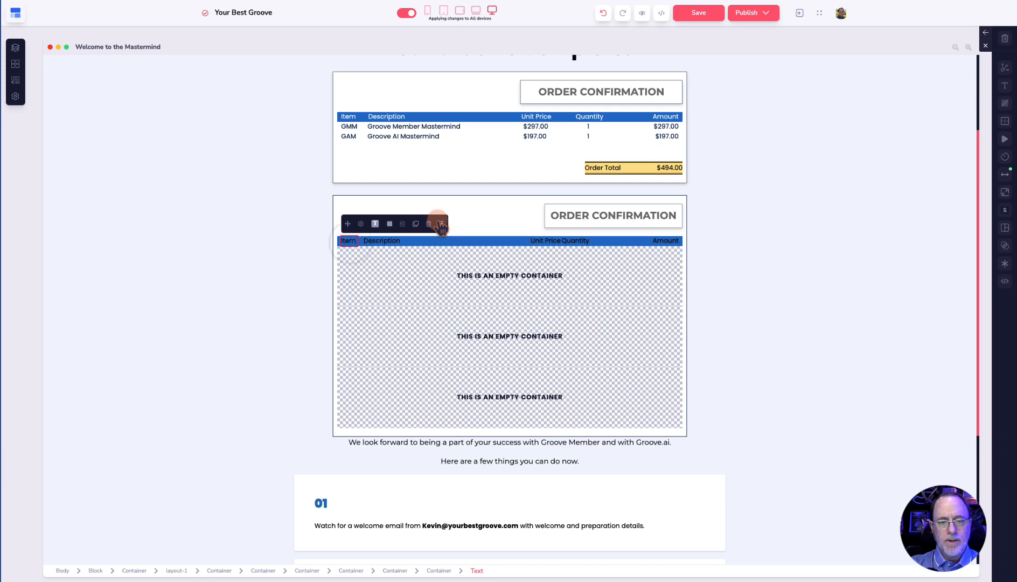
pyautogui.click(440, 223)
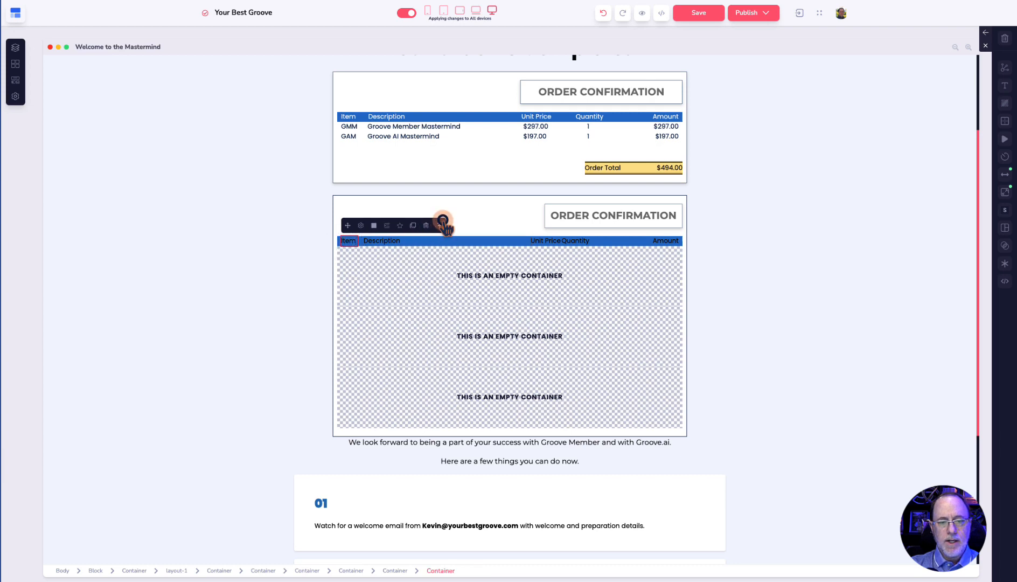
pyautogui.click(1004, 84)
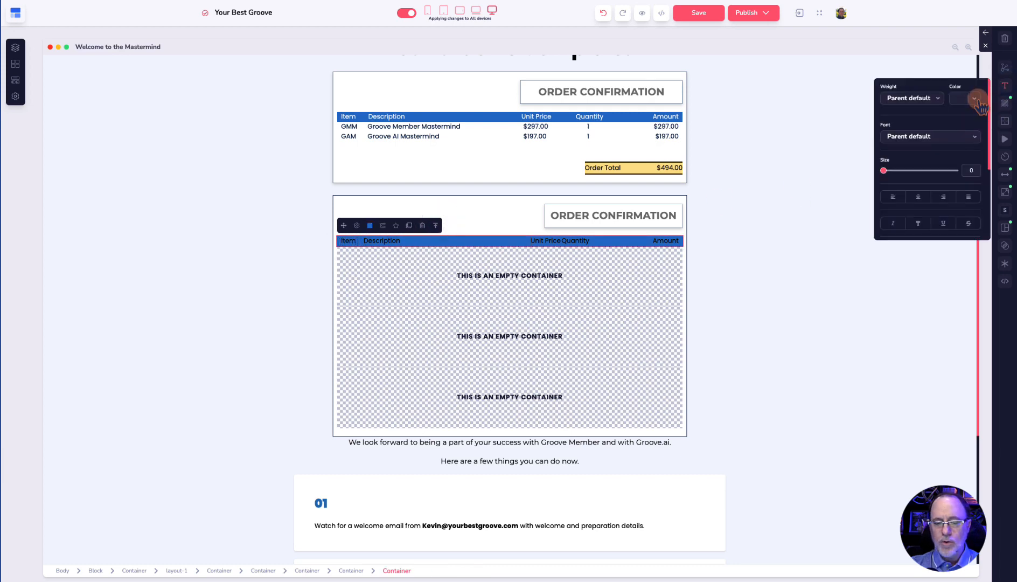
pyautogui.click(975, 99)
pyautogui.moveTo(945, 156)
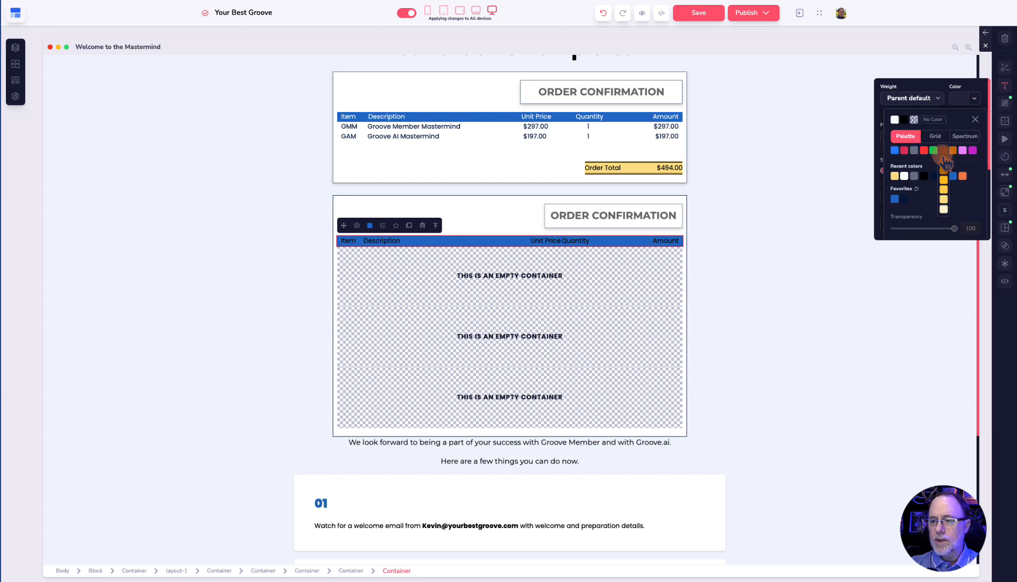
pyautogui.click(897, 119)
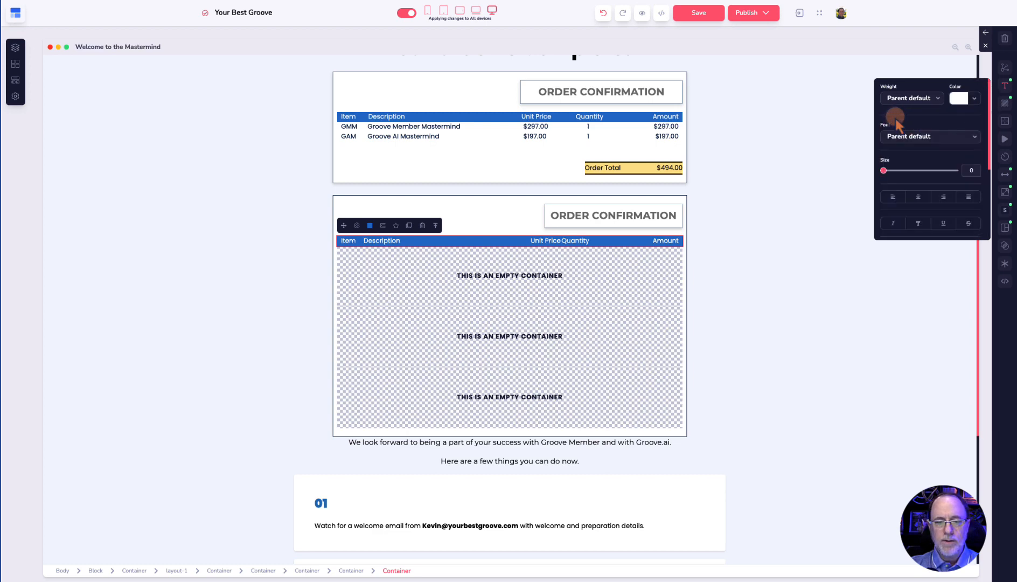
pyautogui.click(518, 215)
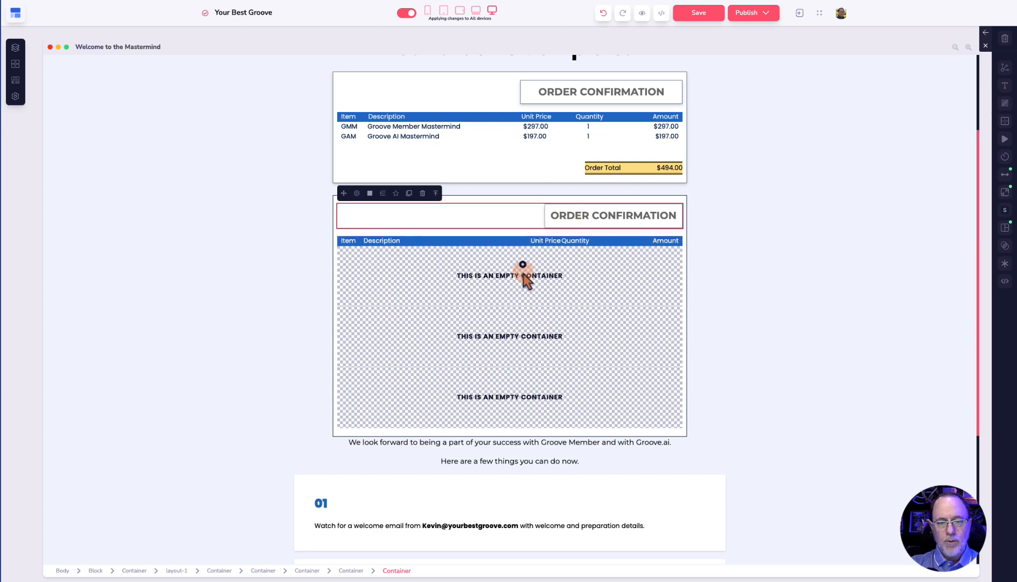
# - Give the new header row's Description container a fixed width of 595 px, matching the original Description container
pyautogui.click(473, 117)
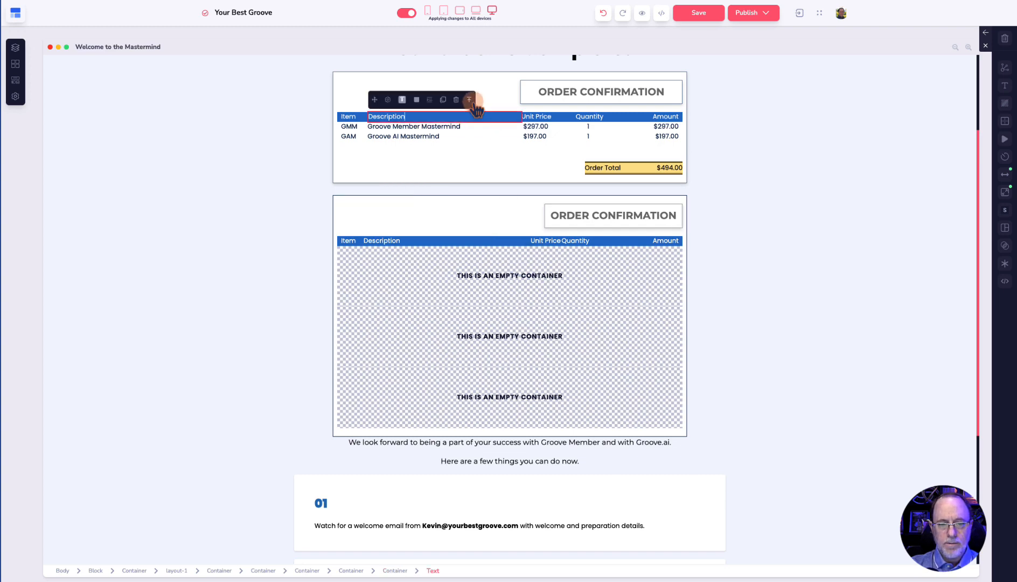
pyautogui.click(475, 103)
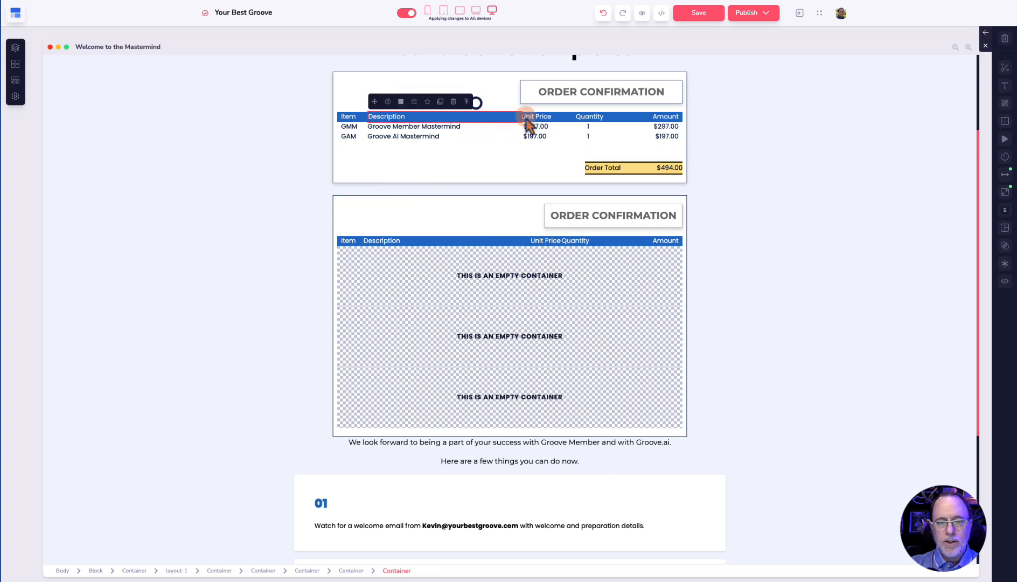
pyautogui.click(1005, 192)
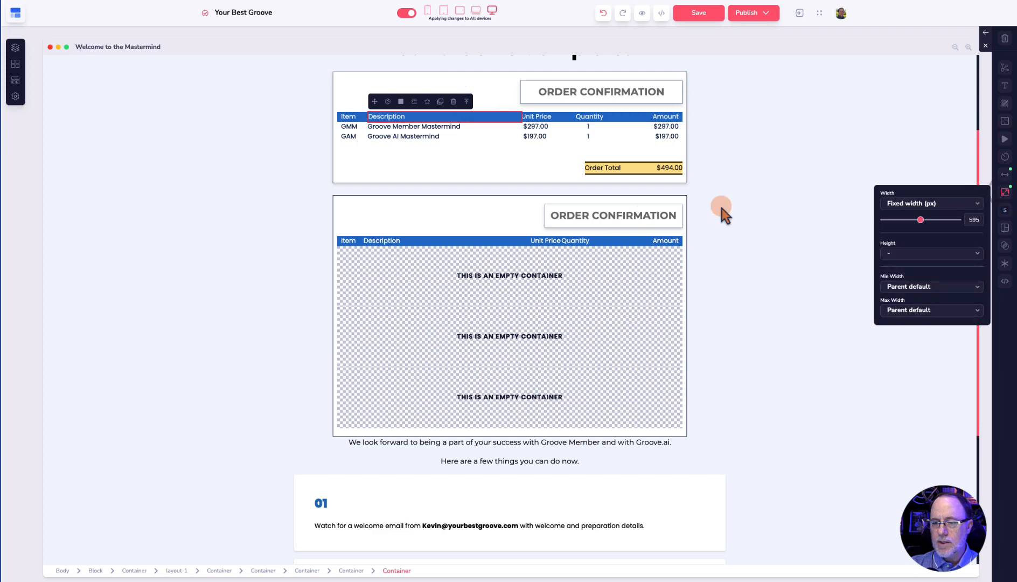
pyautogui.click(455, 241)
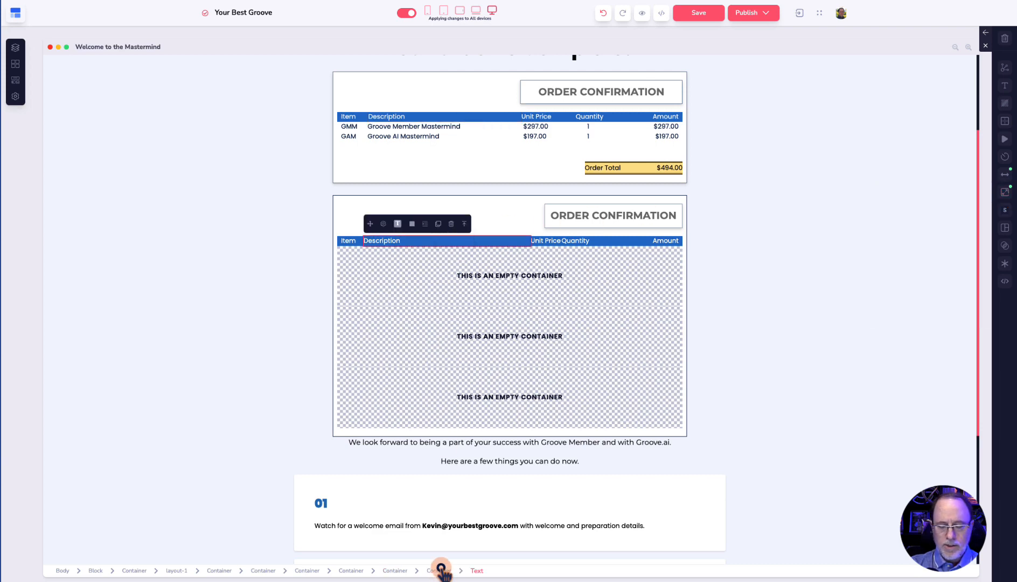
pyautogui.click(440, 570)
pyautogui.click(1006, 192)
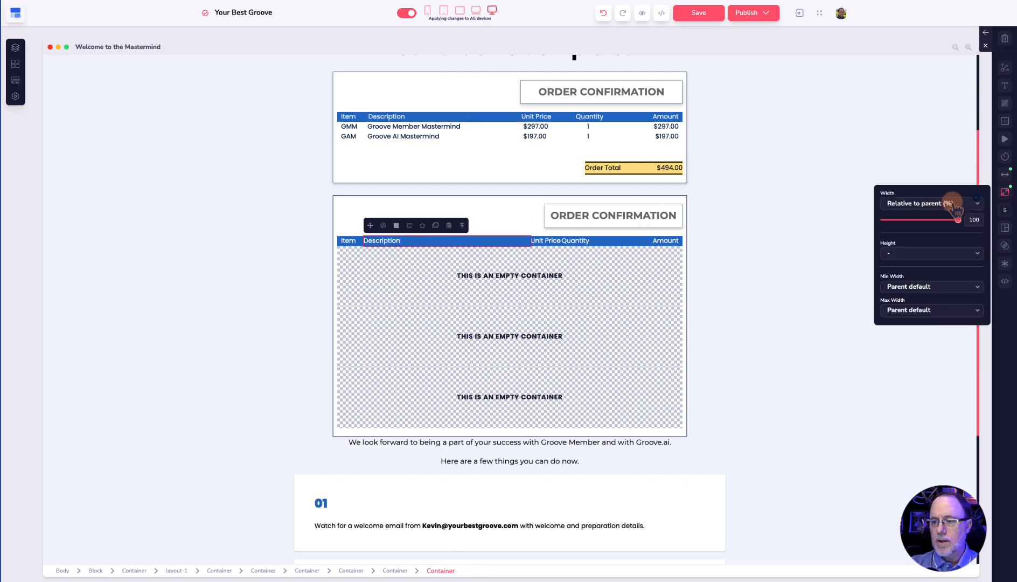
pyautogui.click(925, 205)
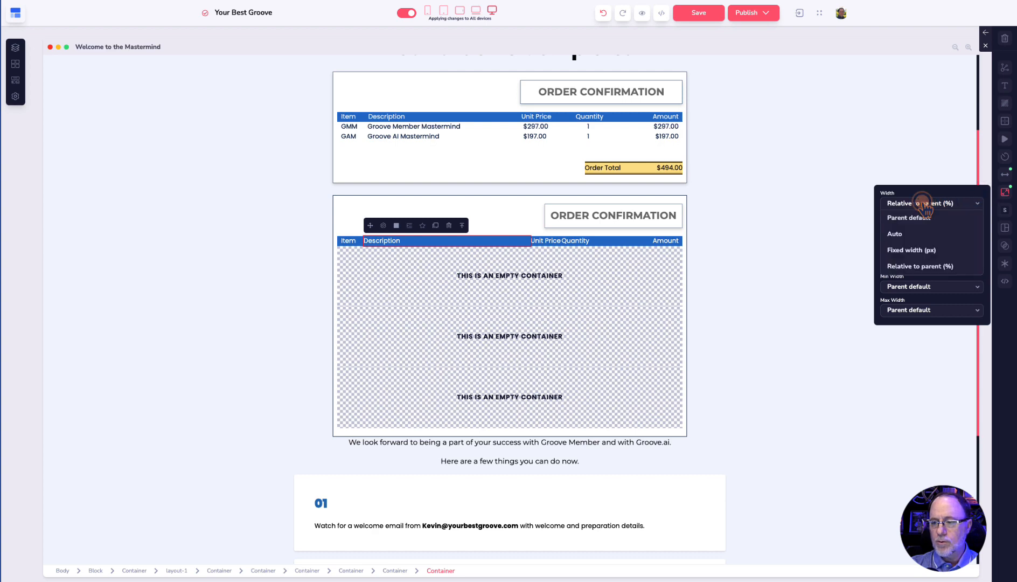
pyautogui.click(920, 249)
pyautogui.click(973, 219)
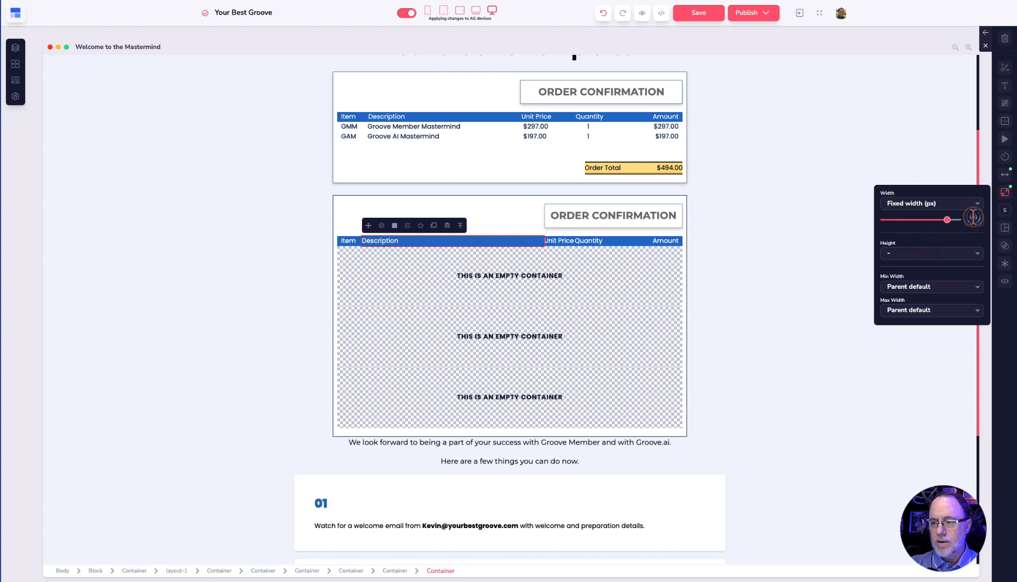
pyautogui.write('555')
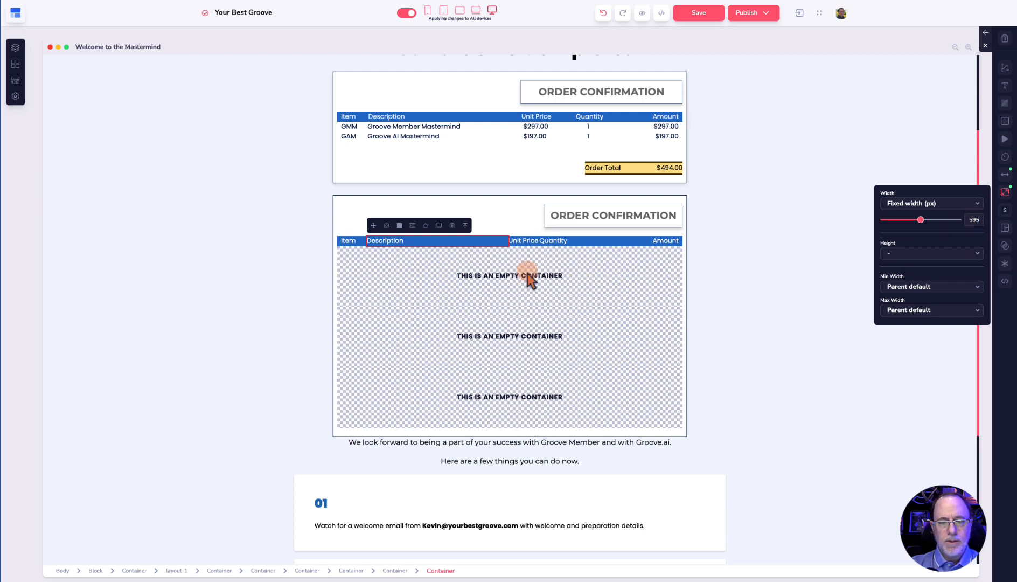
# - Set the width of the new header row's Unit Price container to 211, matching the original column
pyautogui.click(517, 241)
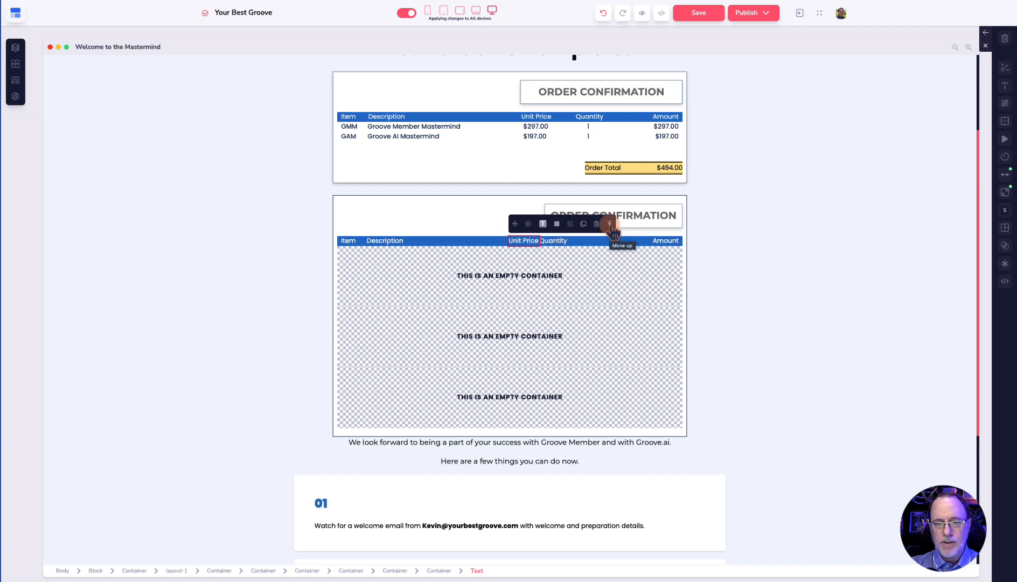
pyautogui.click(555, 122)
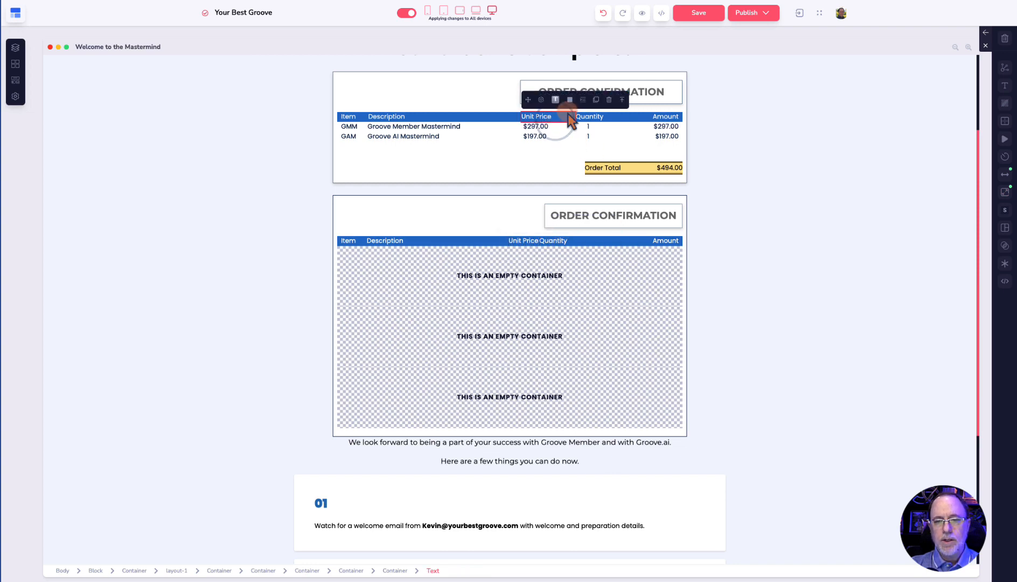
pyautogui.click(528, 241)
pyautogui.click(1005, 192)
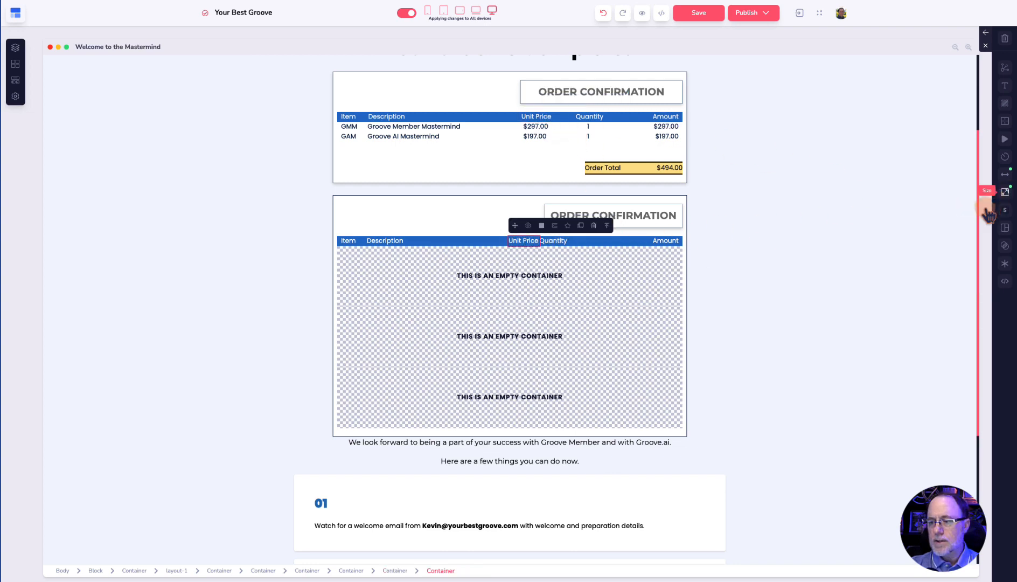
pyautogui.moveTo(979, 220); pyautogui.dragTo(850, 225)
pyautogui.write('211')
# - Give the new header row's Quantity container a fixed width of 76 px, matching the original Quantity container
pyautogui.click(605, 117)
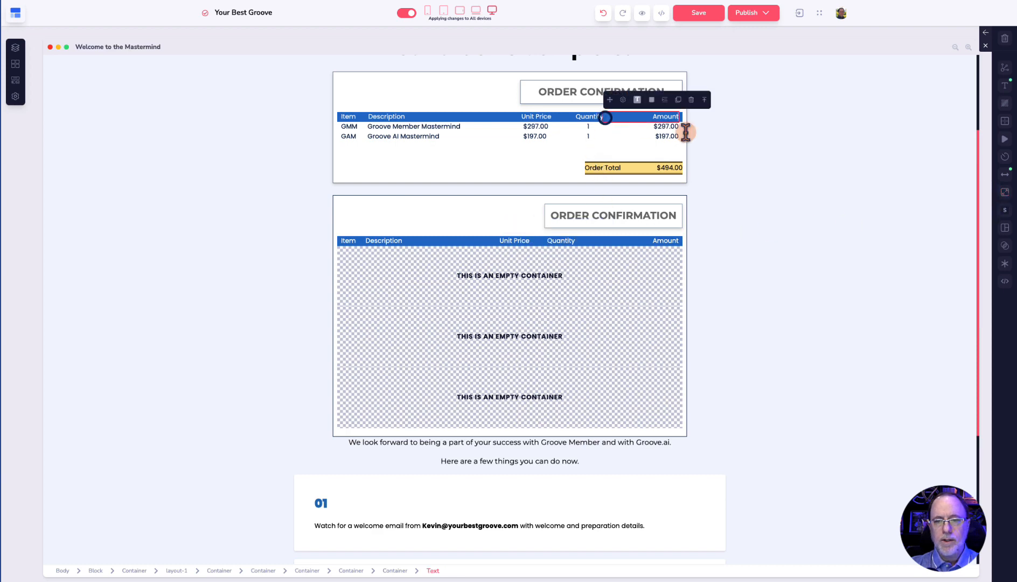
pyautogui.click(1005, 191)
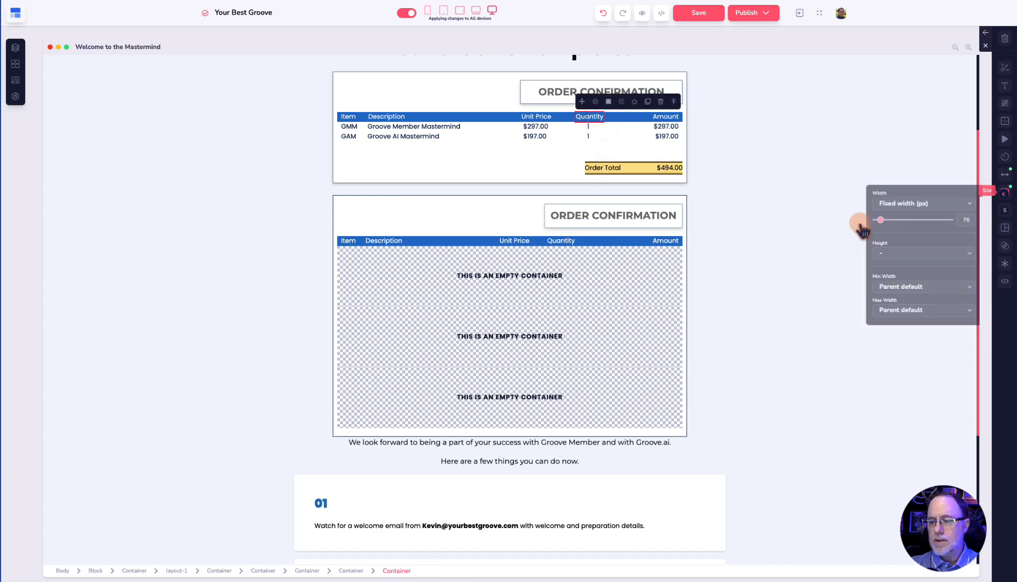
pyautogui.click(566, 241)
pyautogui.click(919, 205)
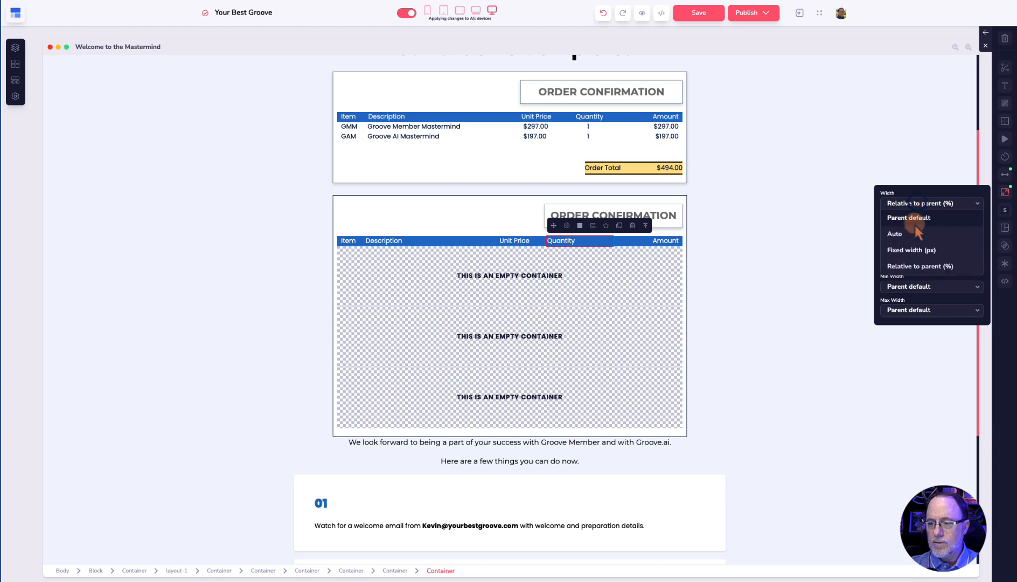
pyautogui.click(914, 254)
pyautogui.doubleClick(972, 219)
pyautogui.write('76')
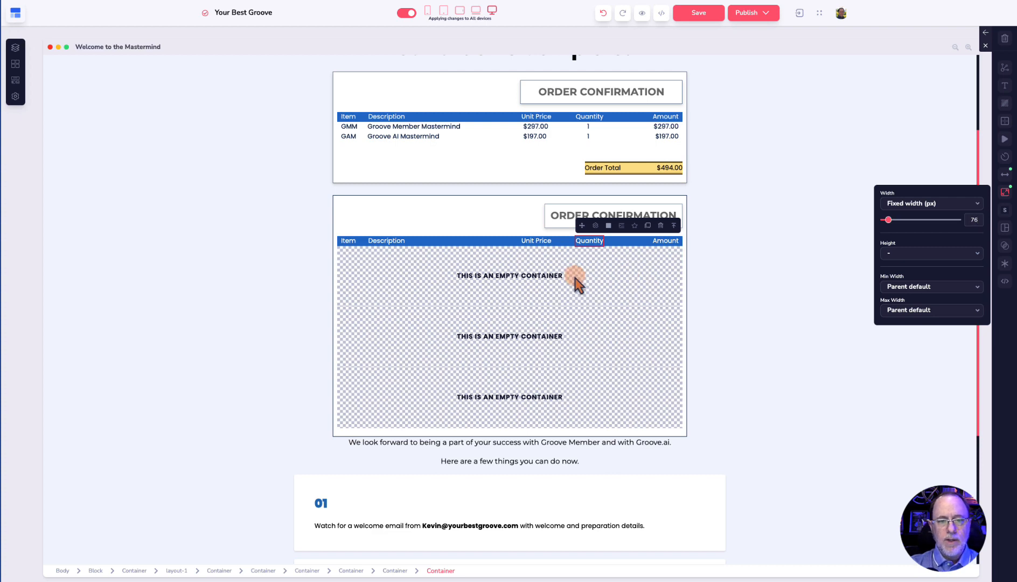
# - Compare the Description column across the original header and item rows and the new table, and select the new header row container
pyautogui.click(467, 242)
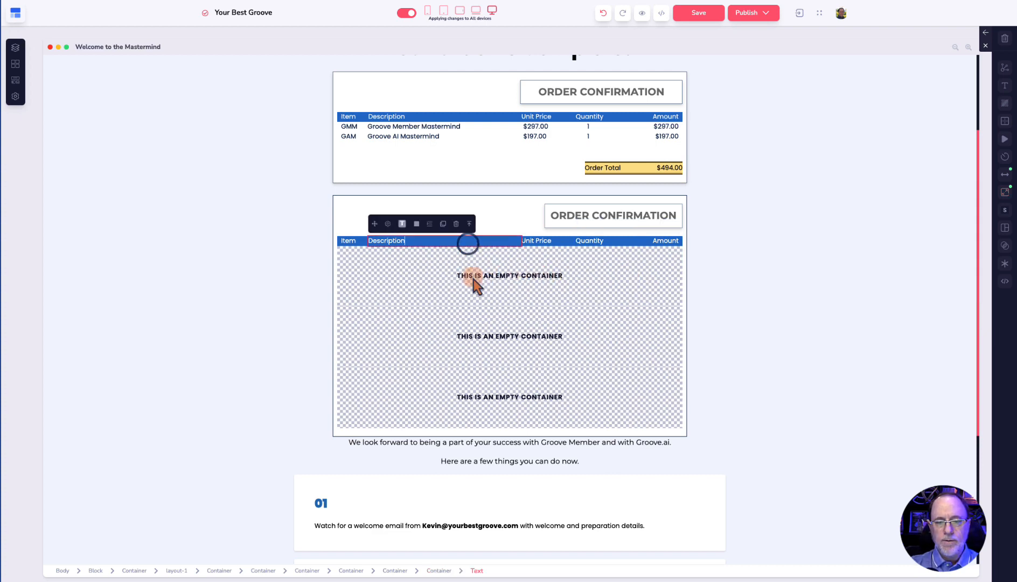
pyautogui.click(447, 252)
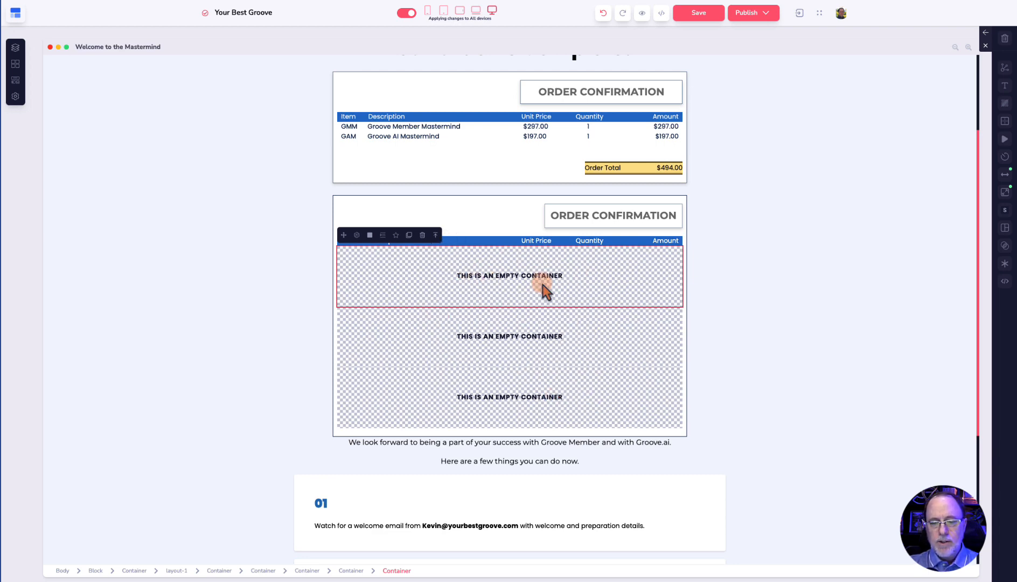
pyautogui.click(512, 128)
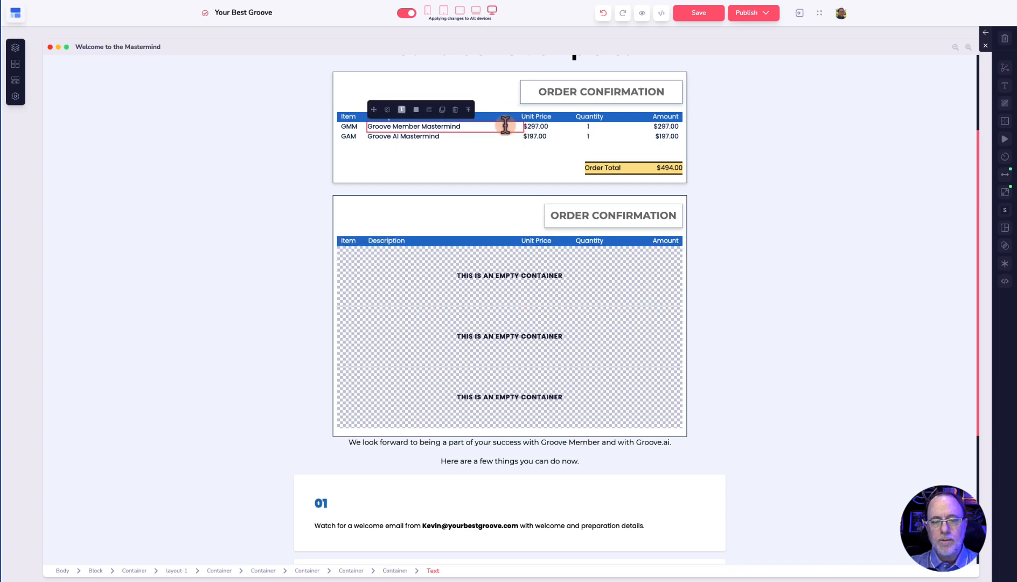
pyautogui.click(503, 116)
pyautogui.click(503, 126)
pyautogui.click(439, 246)
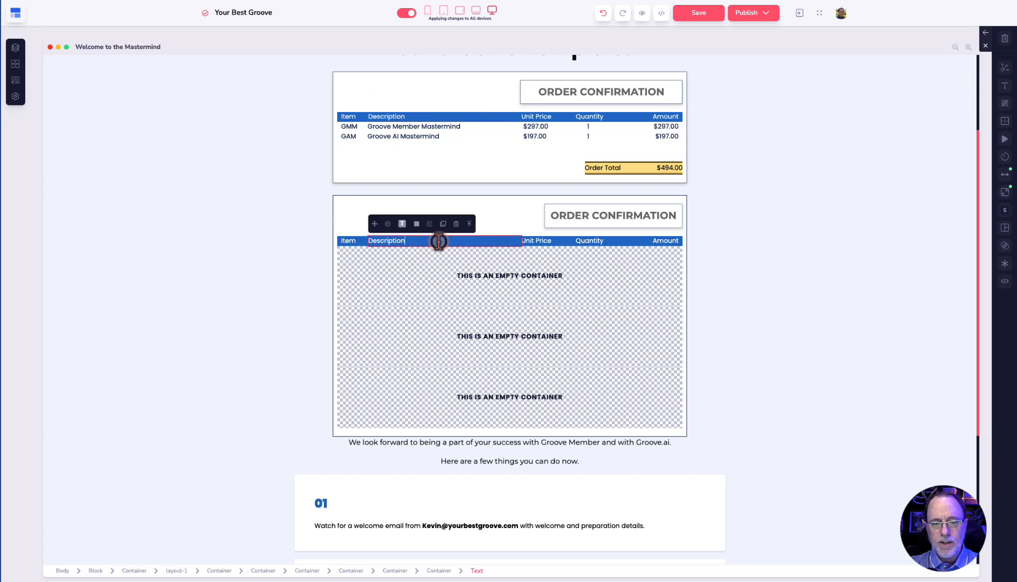
pyautogui.click(467, 226)
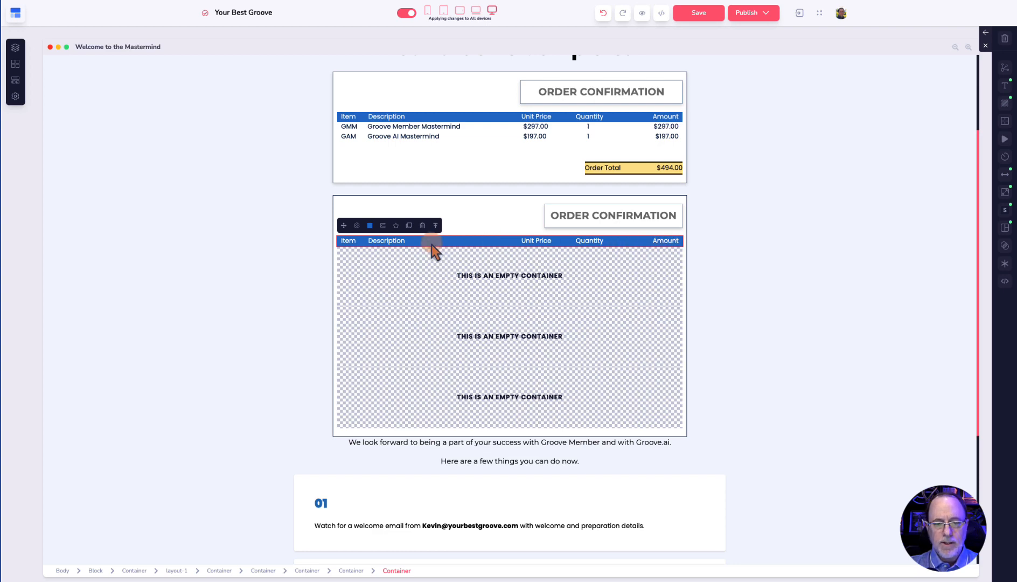
# - Duplicate the new table's header row container twice and remove two of the empty containers below it
pyautogui.click(409, 226)
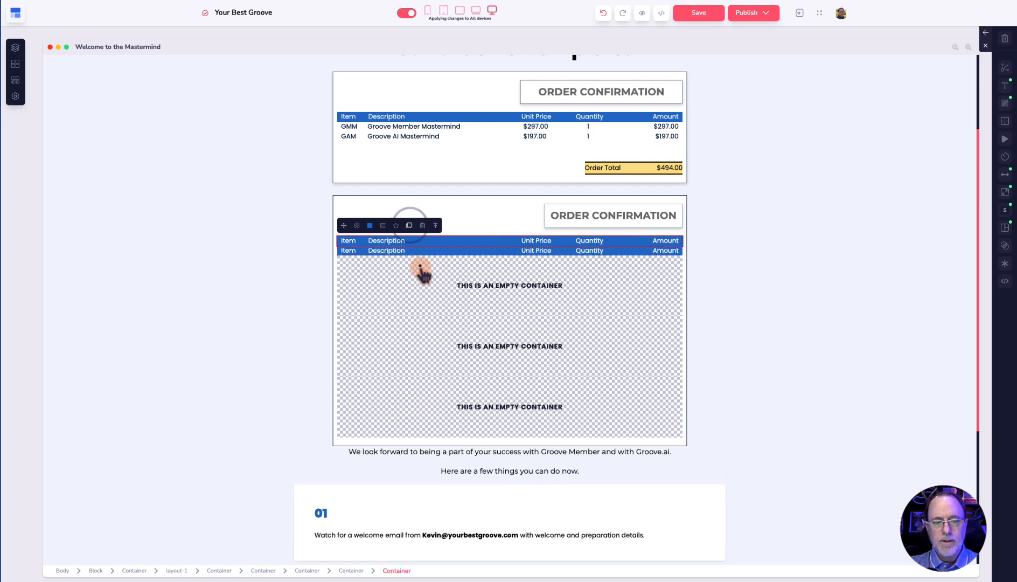
pyautogui.click(422, 269)
pyautogui.click(422, 254)
pyautogui.click(532, 306)
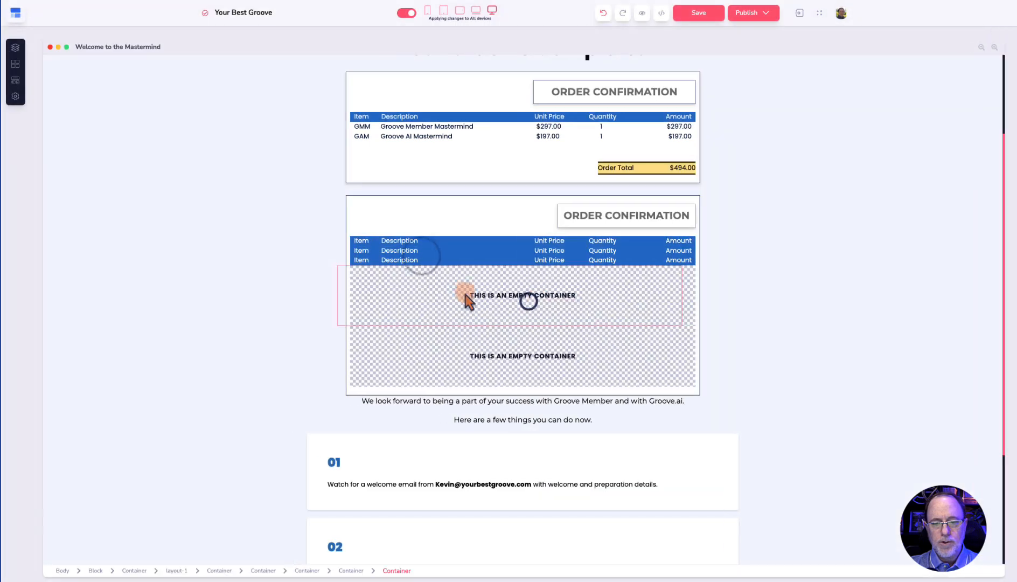
# - Delete the third copy of the header row container from the new table
pyautogui.click(450, 261)
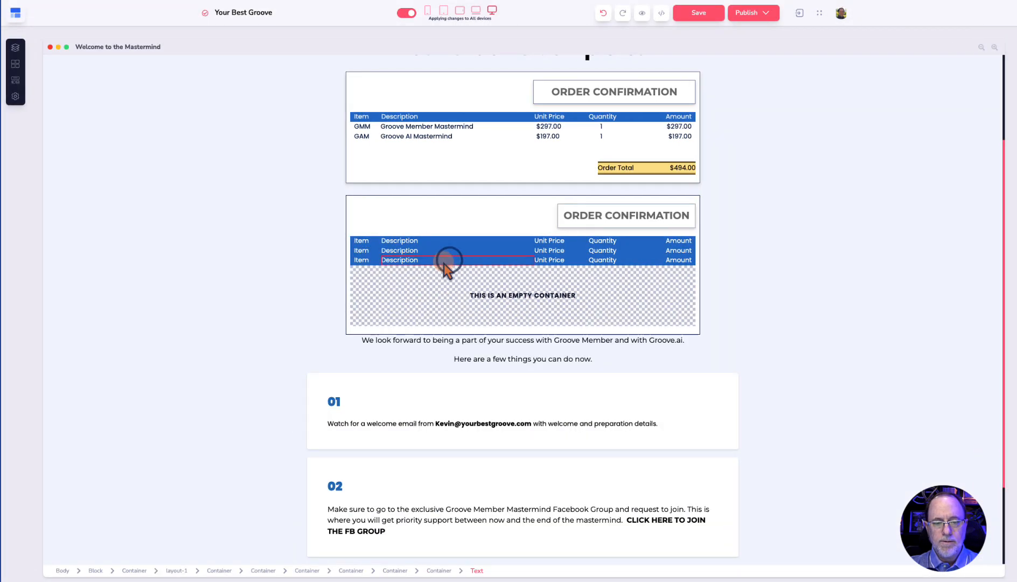
pyautogui.click(445, 261)
pyautogui.click(469, 245)
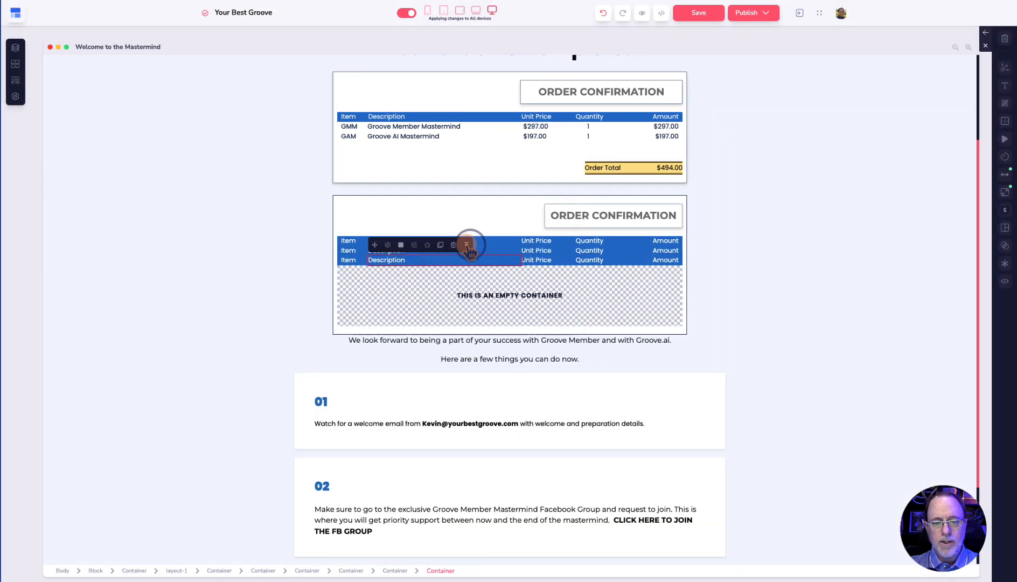
pyautogui.click(466, 244)
pyautogui.press('Delete')
# - Remove the blue background from the second header row container and set its text color to black
pyautogui.click(543, 301)
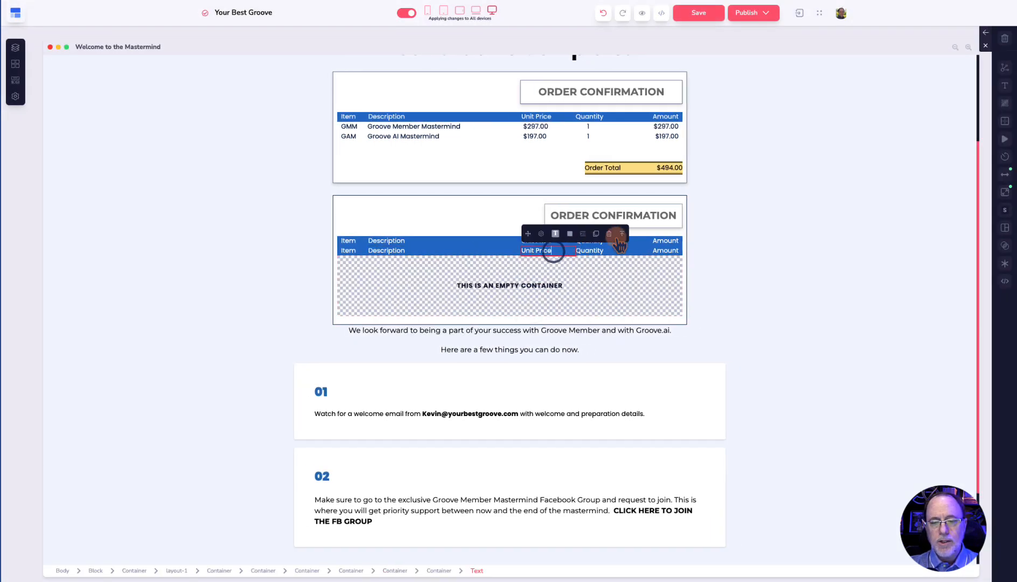
pyautogui.click(624, 235)
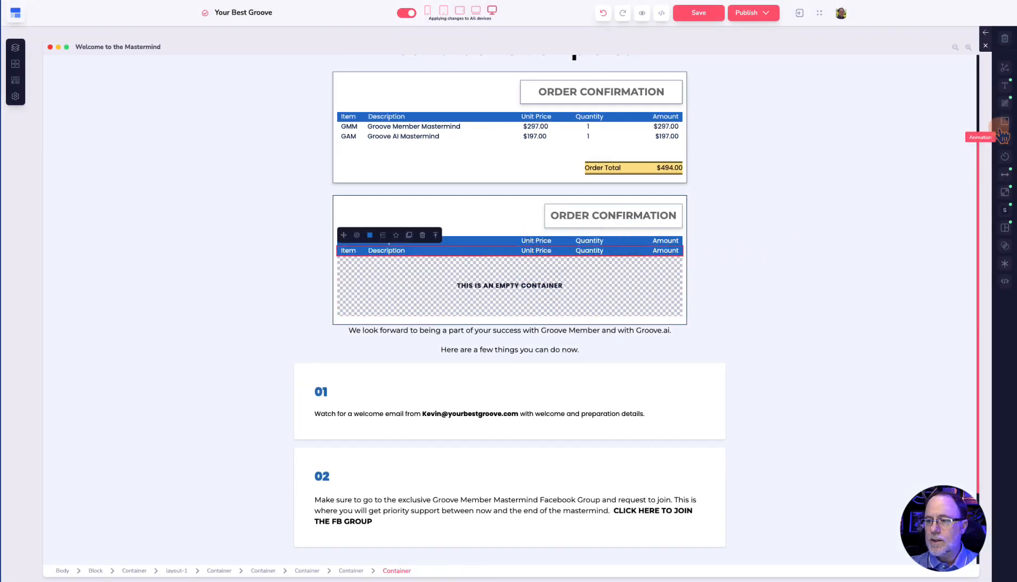
pyautogui.click(1005, 104)
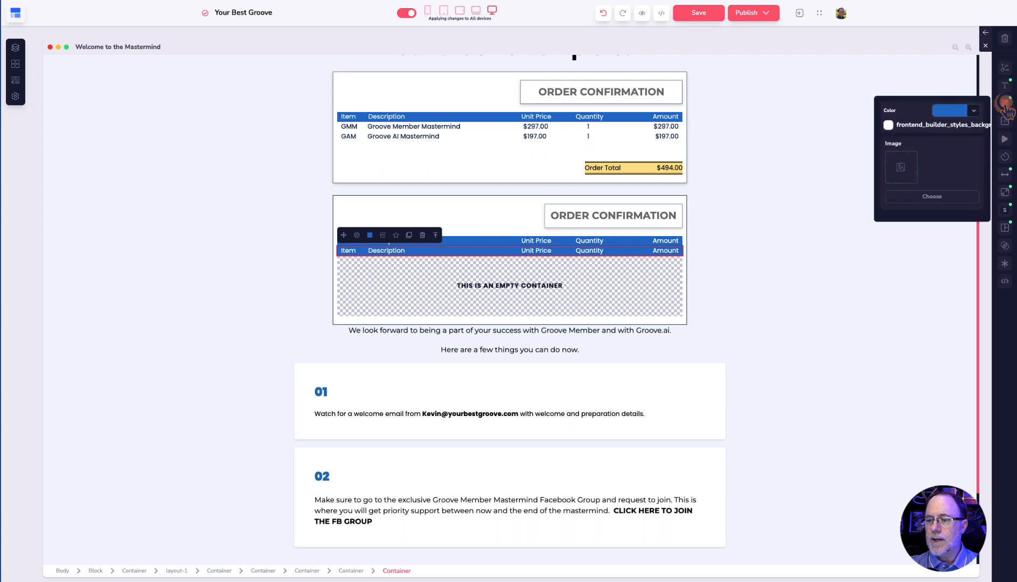
pyautogui.click(975, 111)
pyautogui.click(940, 138)
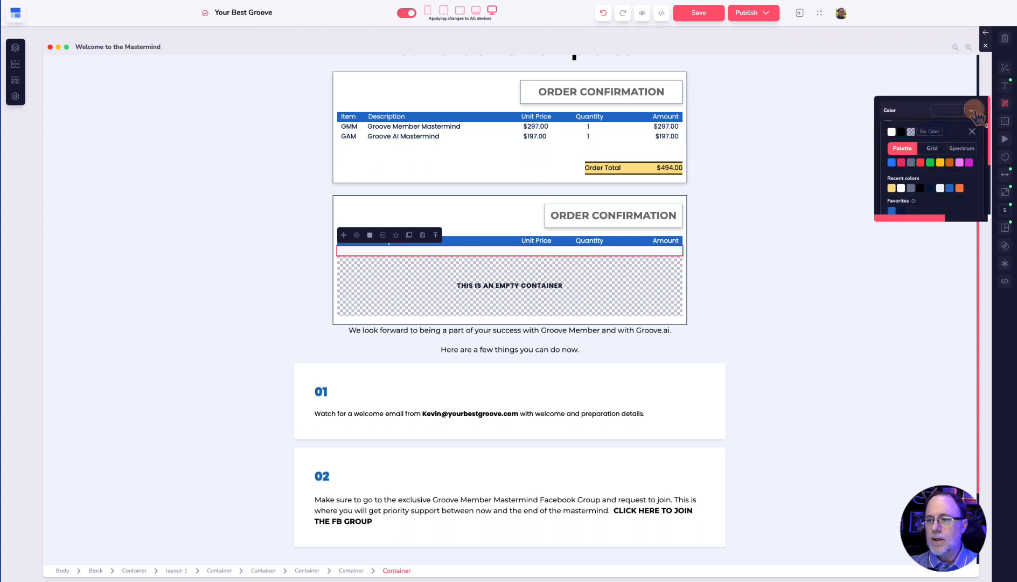
pyautogui.click(1006, 84)
pyautogui.click(974, 98)
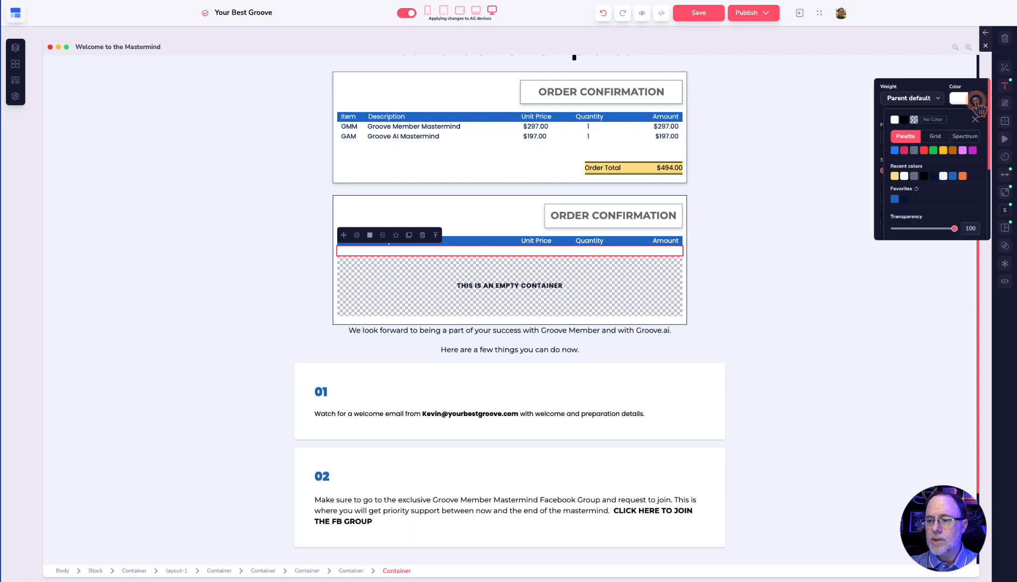
pyautogui.click(904, 119)
# - Fill the new table's first item row with GMM, Groove Member Mastermind, $297.00, 1 and $297.00
pyautogui.click(350, 250)
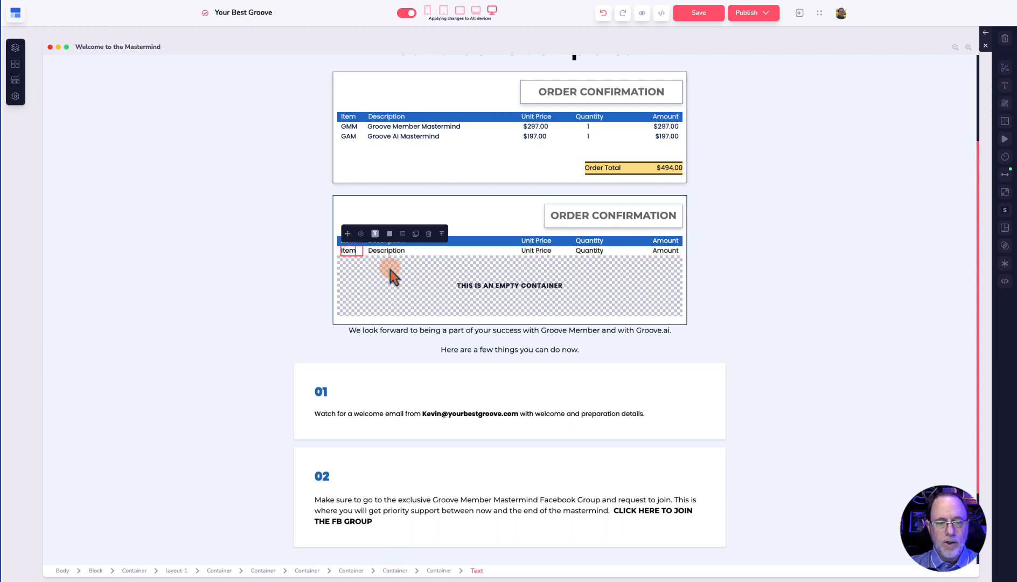
pyautogui.doubleClick(347, 250)
pyautogui.write('GMM')
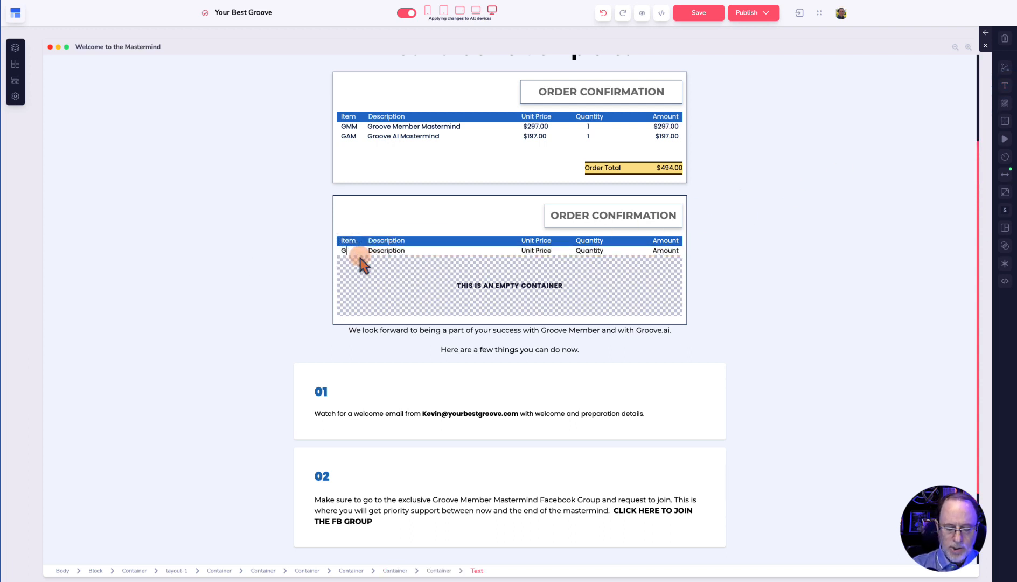
pyautogui.doubleClick(387, 250)
pyautogui.write('Groove Member Mastermind')
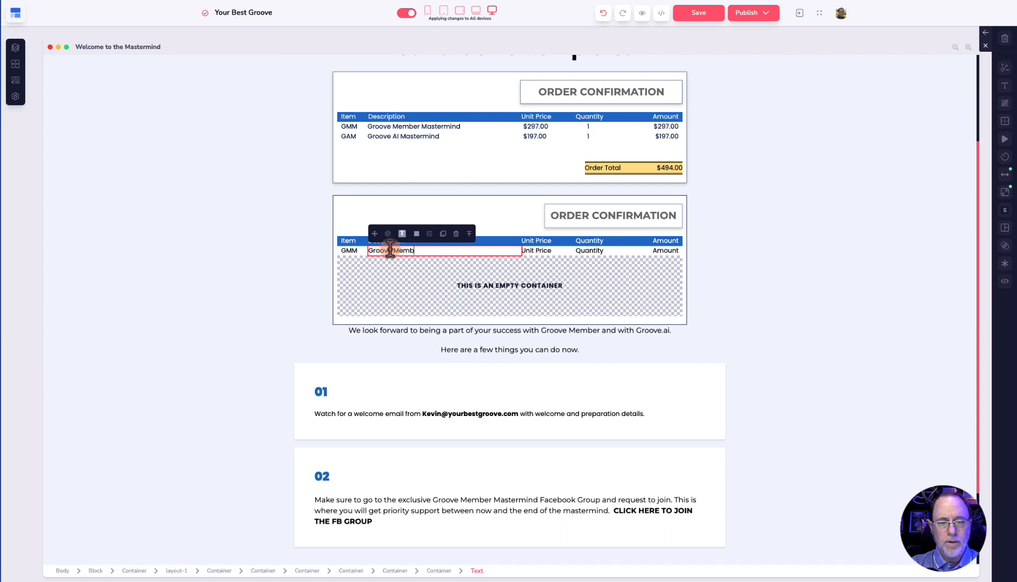
pyautogui.click(484, 263)
# - Center-align the quantity value in the new table's first item row
pyautogui.click(592, 249)
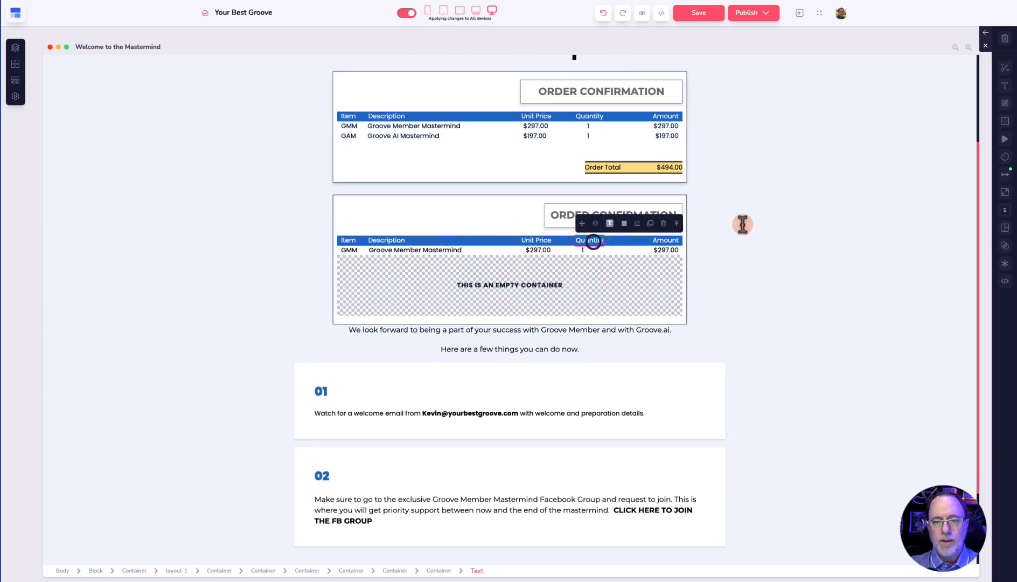
pyautogui.click(1006, 85)
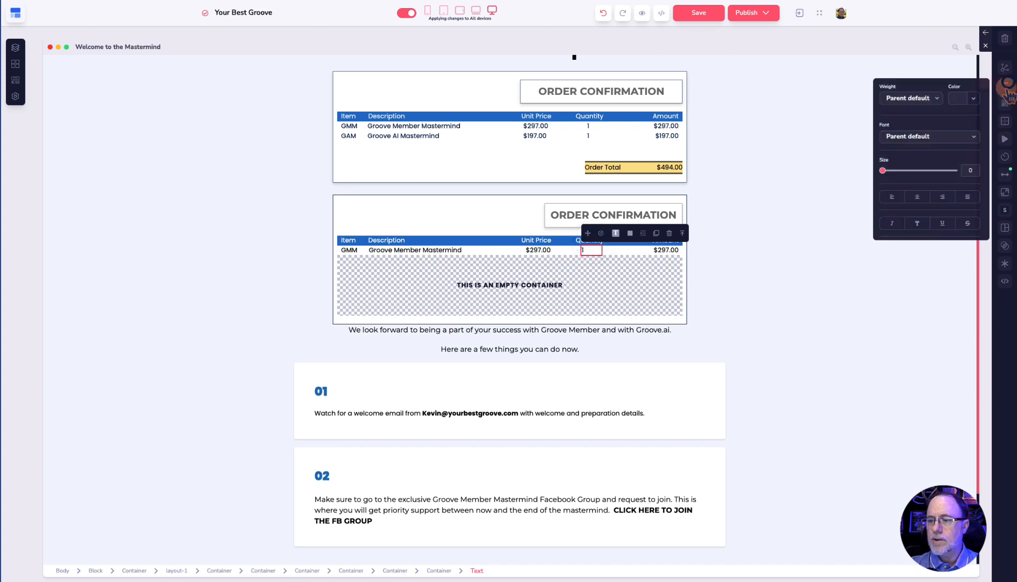
pyautogui.click(624, 261)
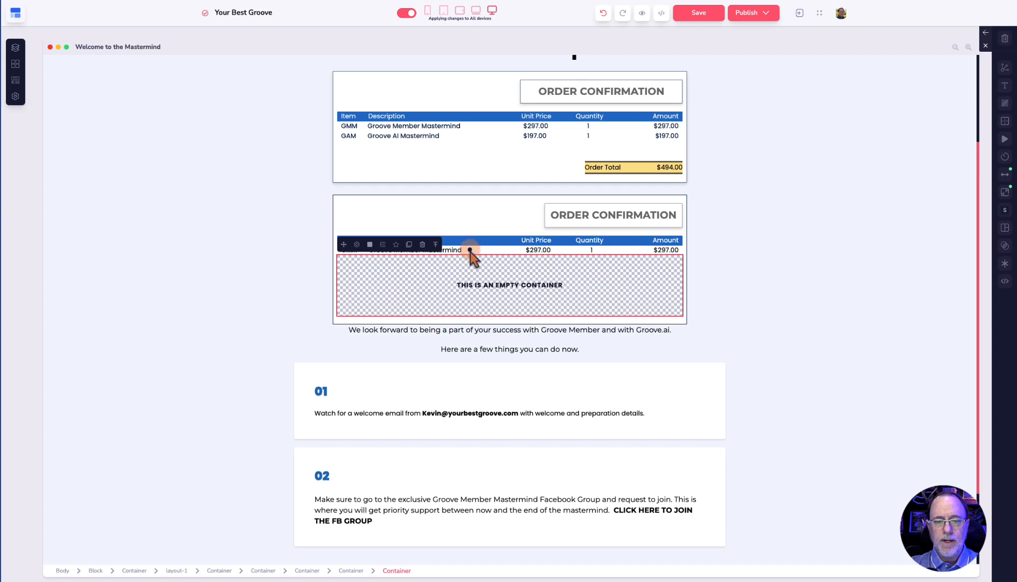
# - Duplicate the GMM item row and change the copy's item to GAM, description to Groove AI Mastermind and unit price to $197.00
pyautogui.click(470, 250)
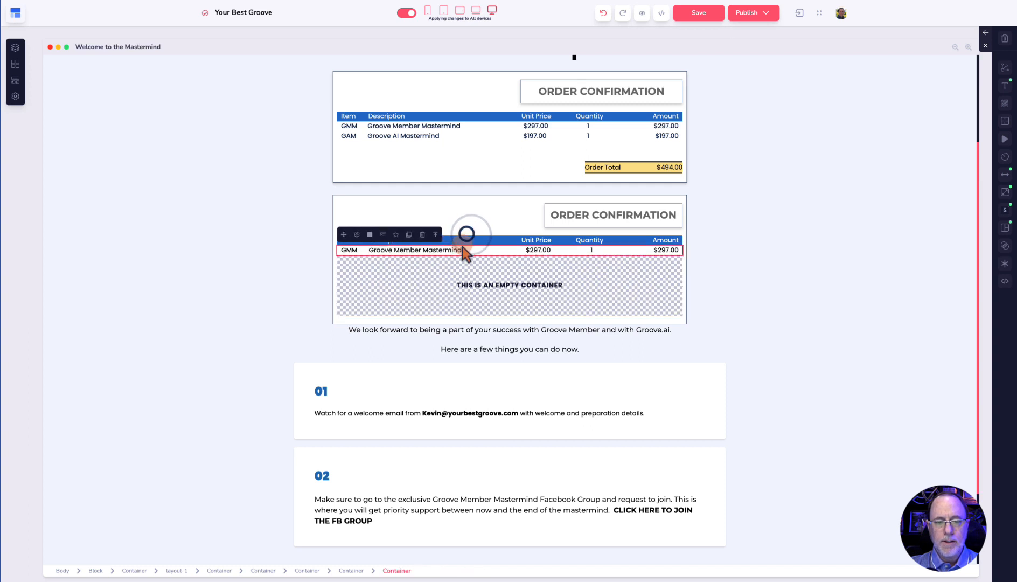
pyautogui.click(410, 235)
pyautogui.click(351, 259)
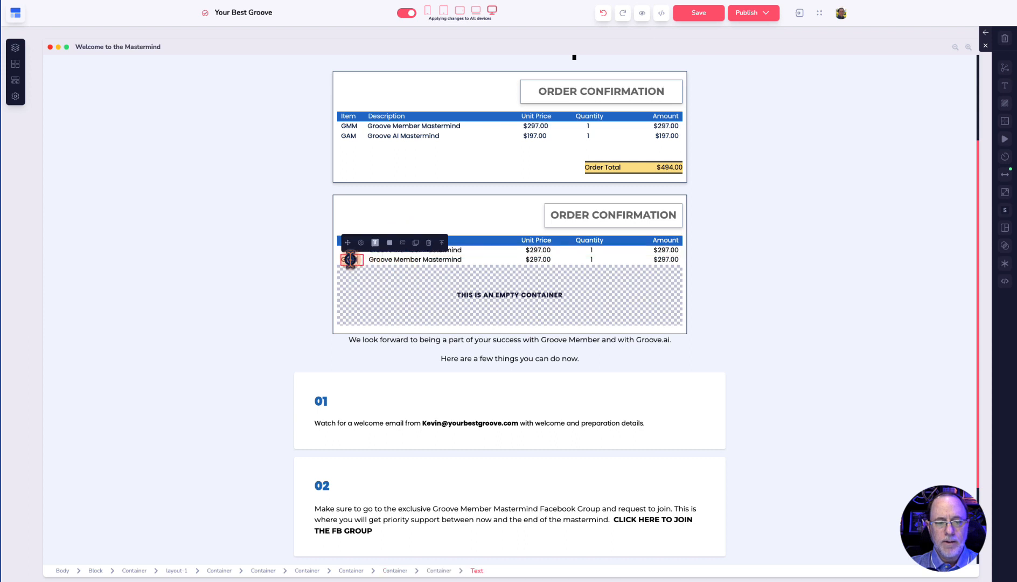
pyautogui.click(351, 260)
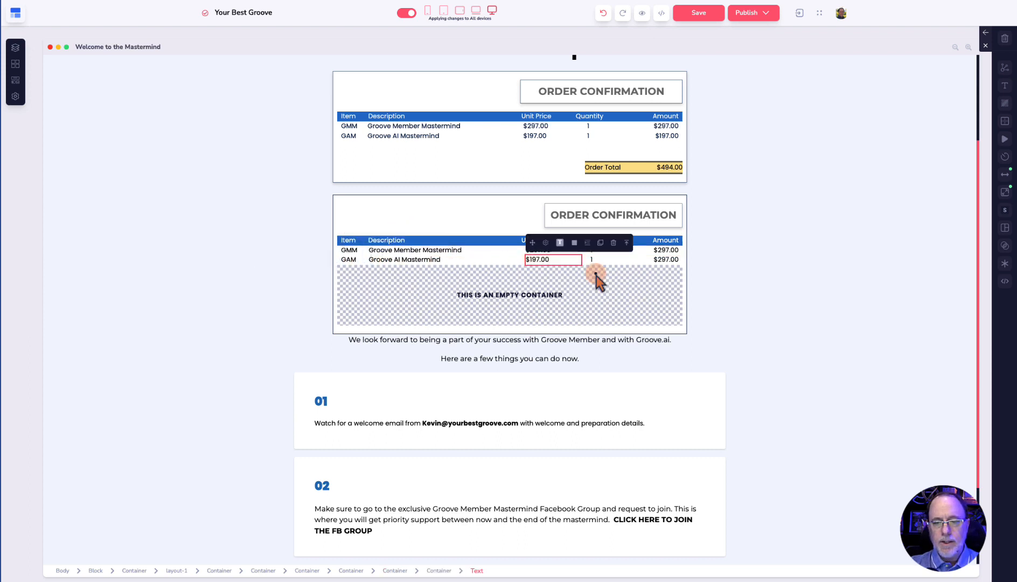
pyautogui.click(596, 275)
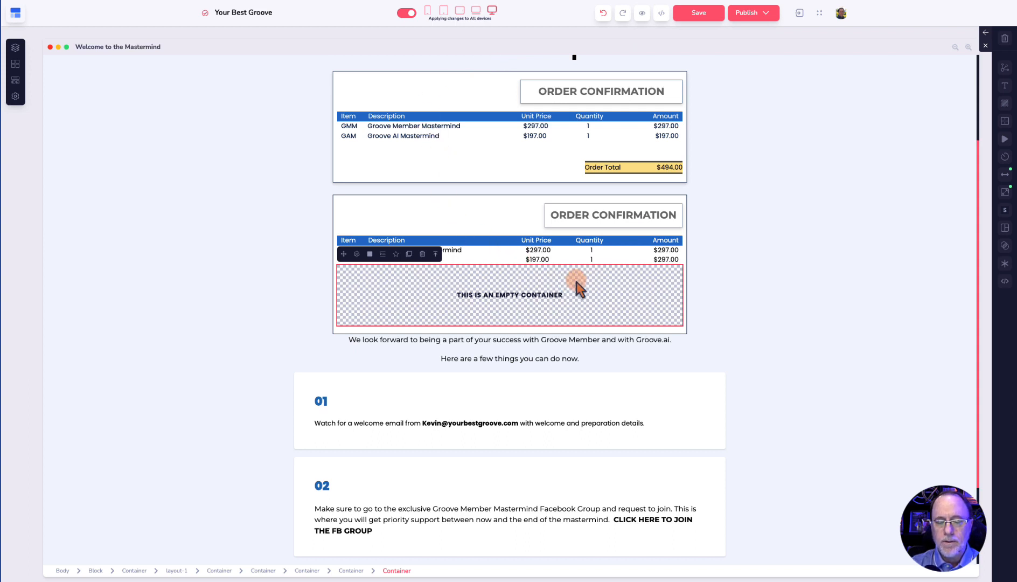
# - Check the bottom margin of the original table's GAM row container
pyautogui.click(613, 153)
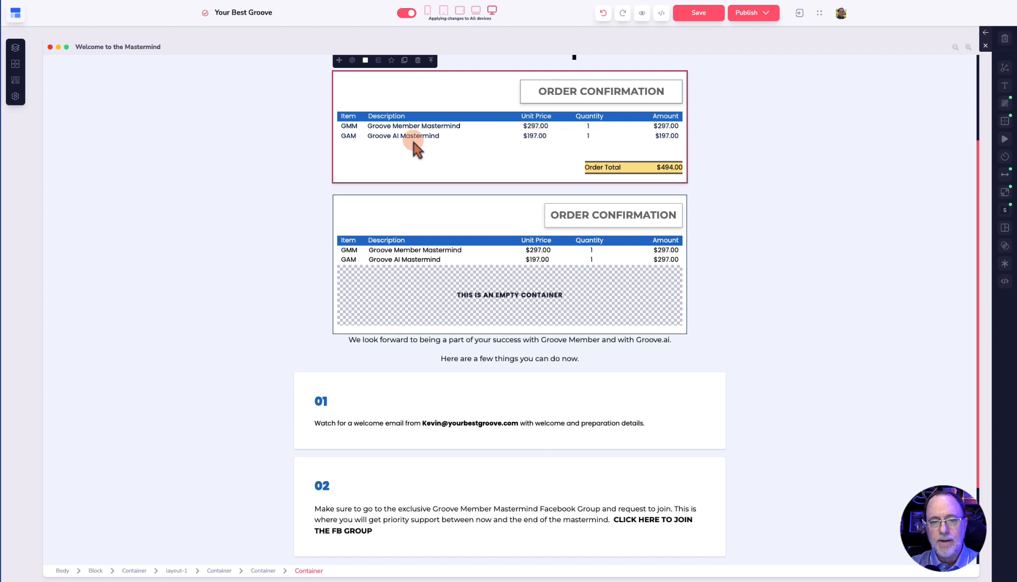
pyautogui.click(446, 137)
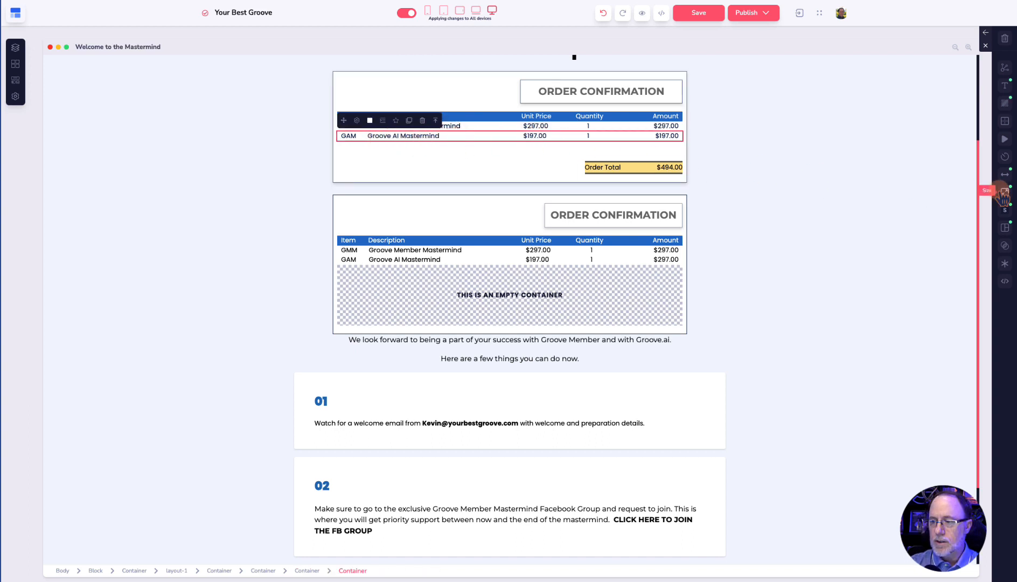
pyautogui.click(1005, 174)
pyautogui.click(932, 243)
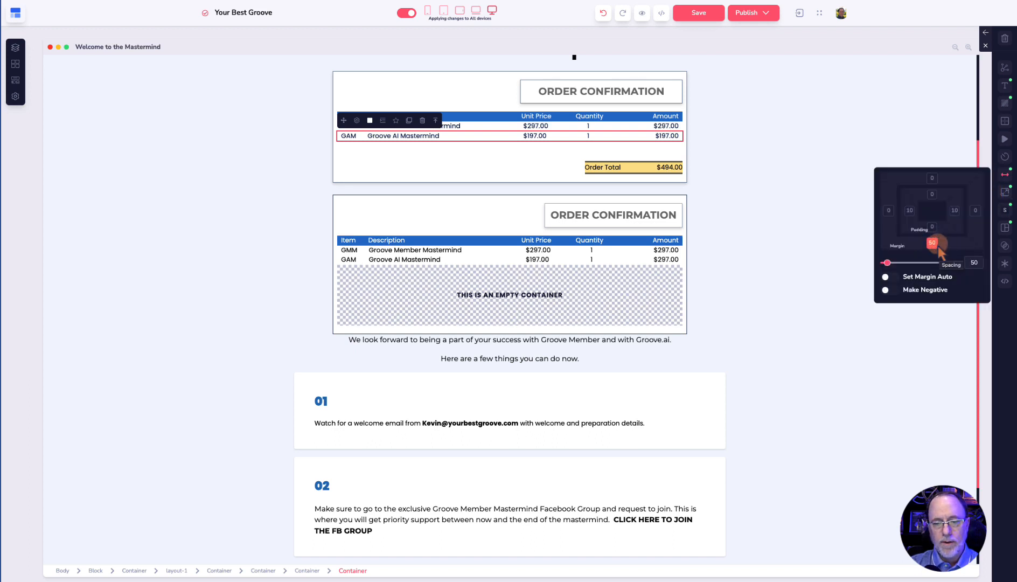
# - Set the bottom margin of the new table's GAM row container to 40
pyautogui.click(539, 260)
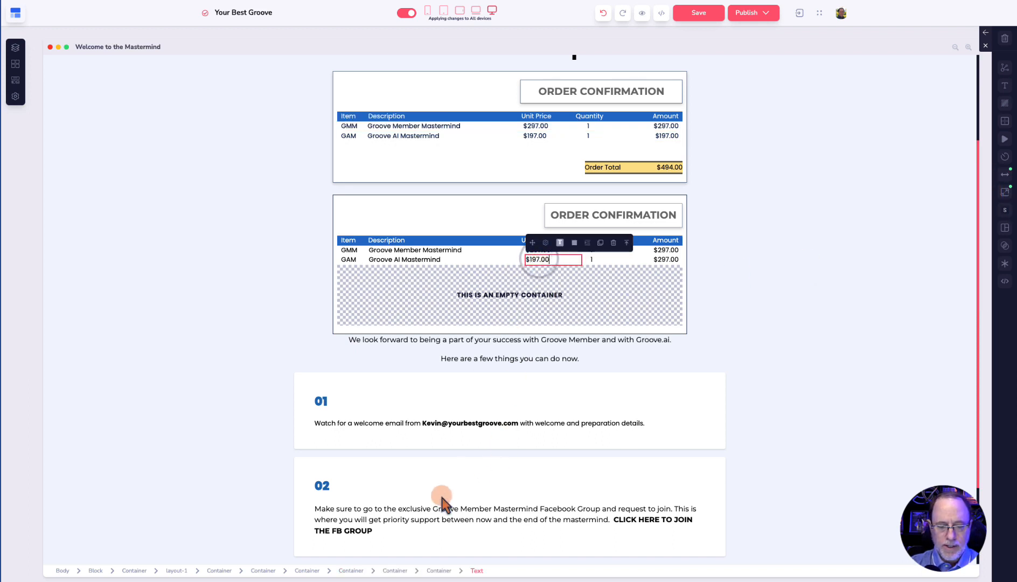
pyautogui.click(399, 570)
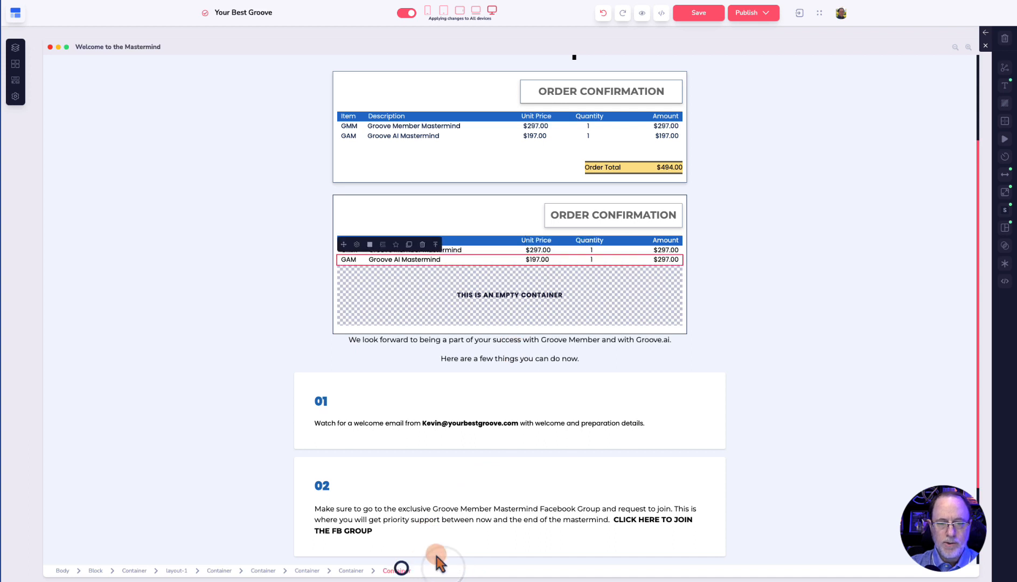
pyautogui.click(1005, 174)
pyautogui.click(932, 242)
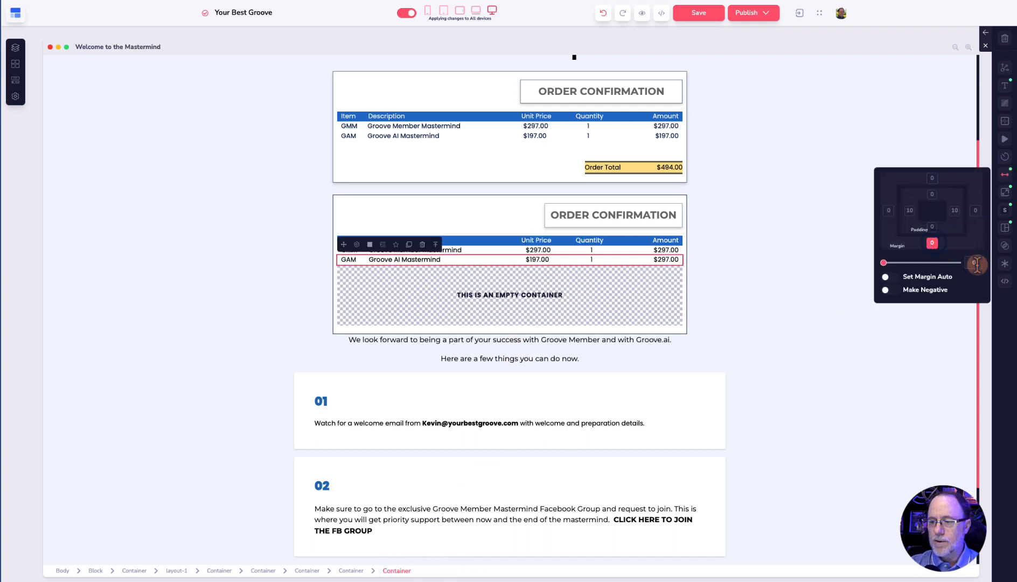
pyautogui.moveTo(977, 265); pyautogui.dragTo(970, 262)
pyautogui.write('40')
# - Examine how the original table's Order Total row is built from its nested text cells and containers
pyautogui.click(666, 165)
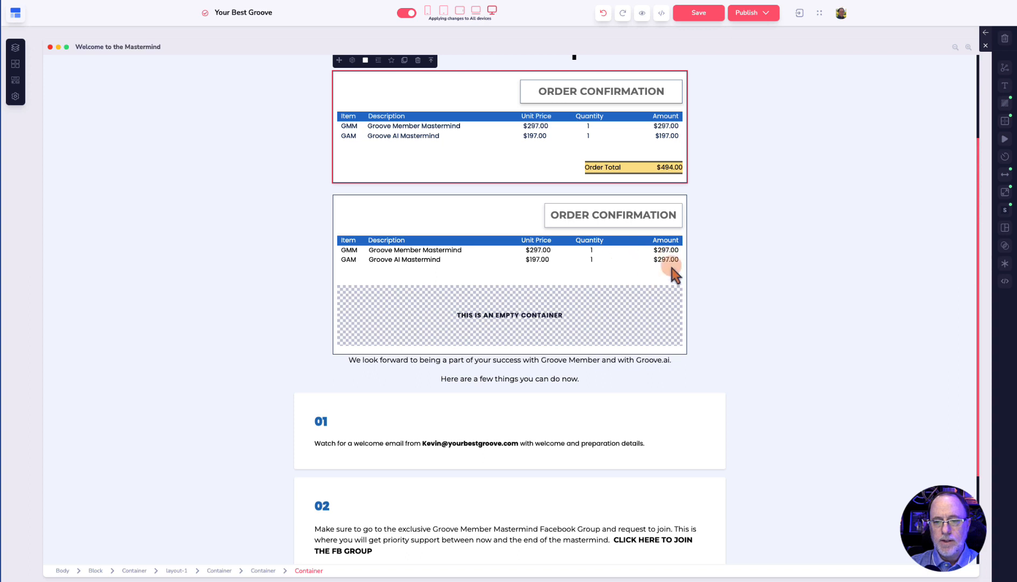
pyautogui.click(563, 168)
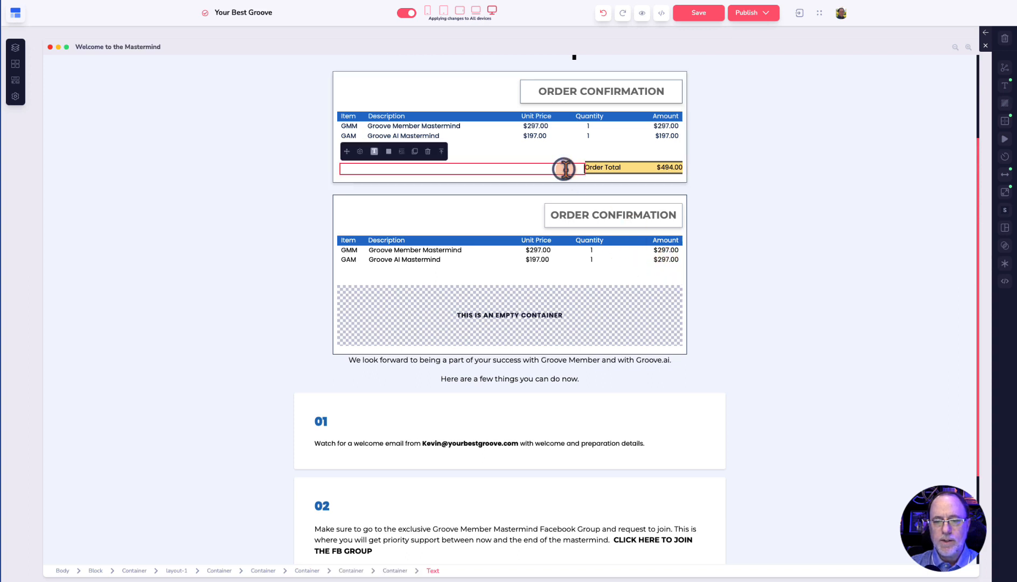
pyautogui.click(619, 166)
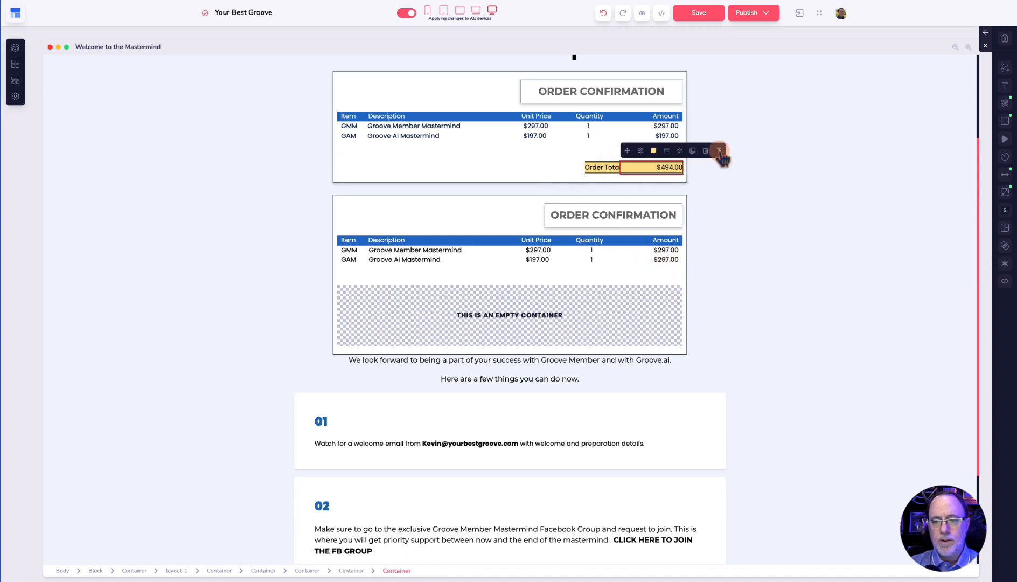
pyautogui.click(719, 151)
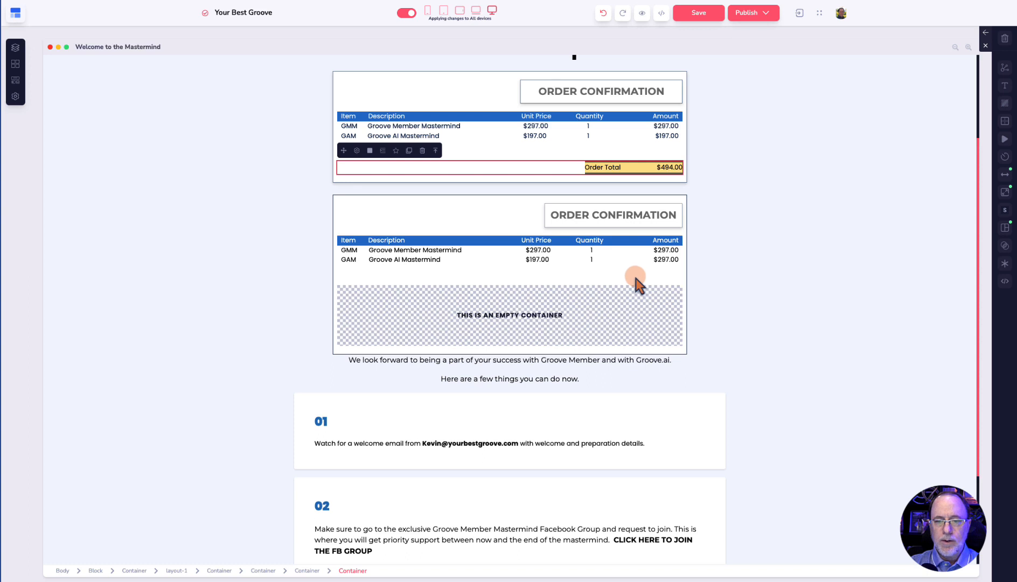
# - Duplicate the new table's GAM row container to create a row for the total
pyautogui.click(659, 259)
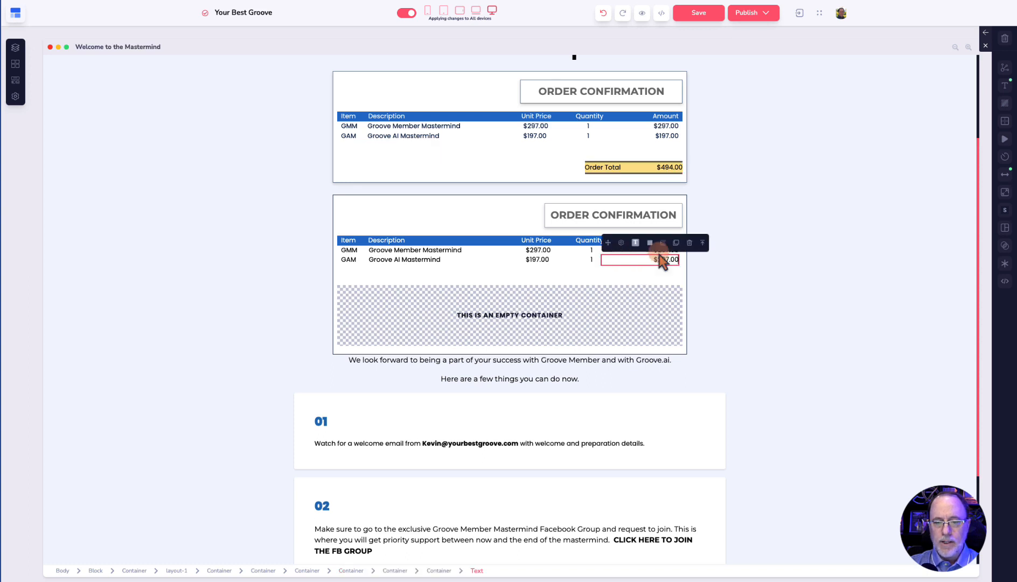
pyautogui.doubleClick(703, 246)
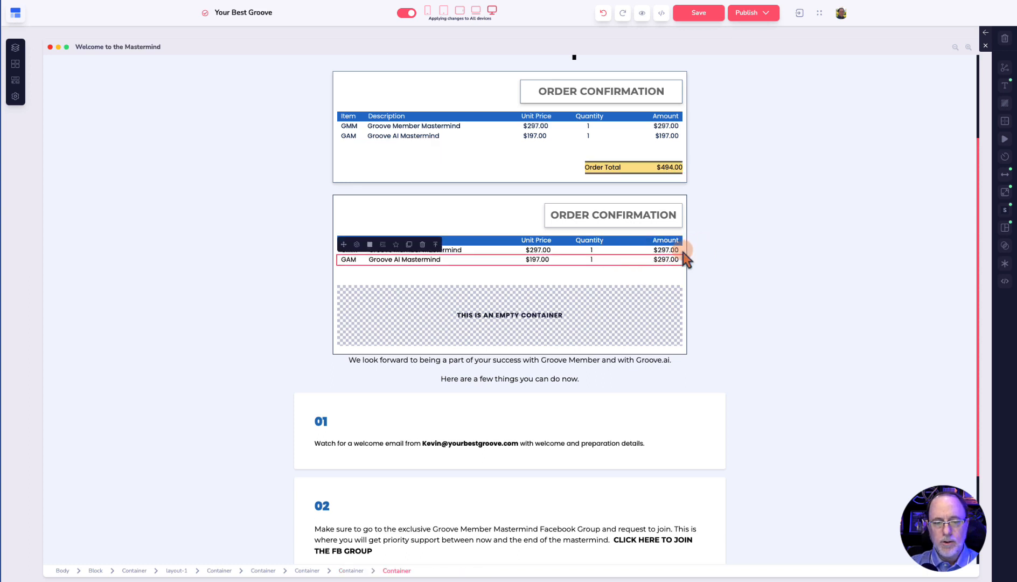
pyautogui.click(409, 245)
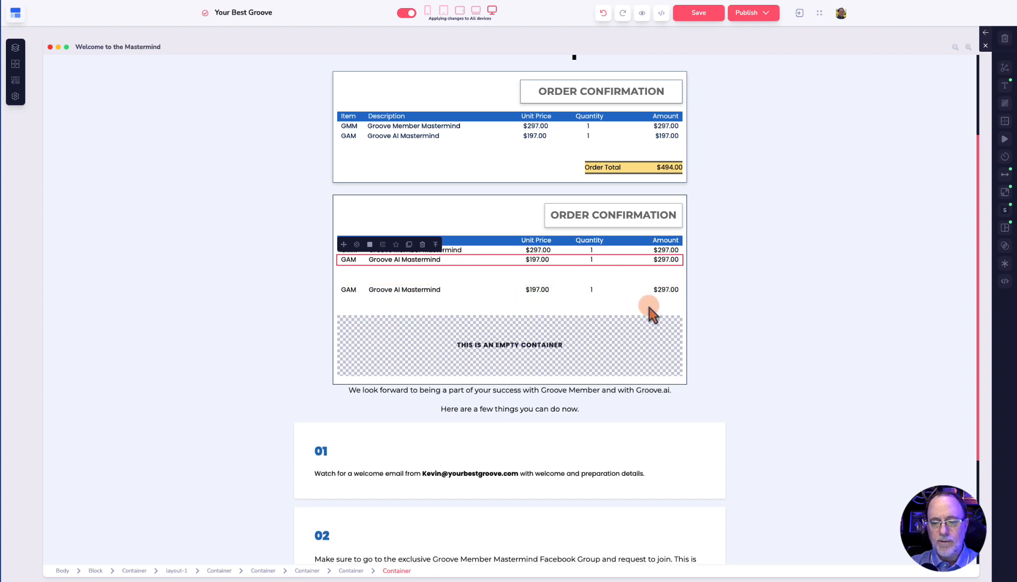
# - Change the duplicated row's amount to $494.00 and its quantity text to Order Total
pyautogui.click(659, 289)
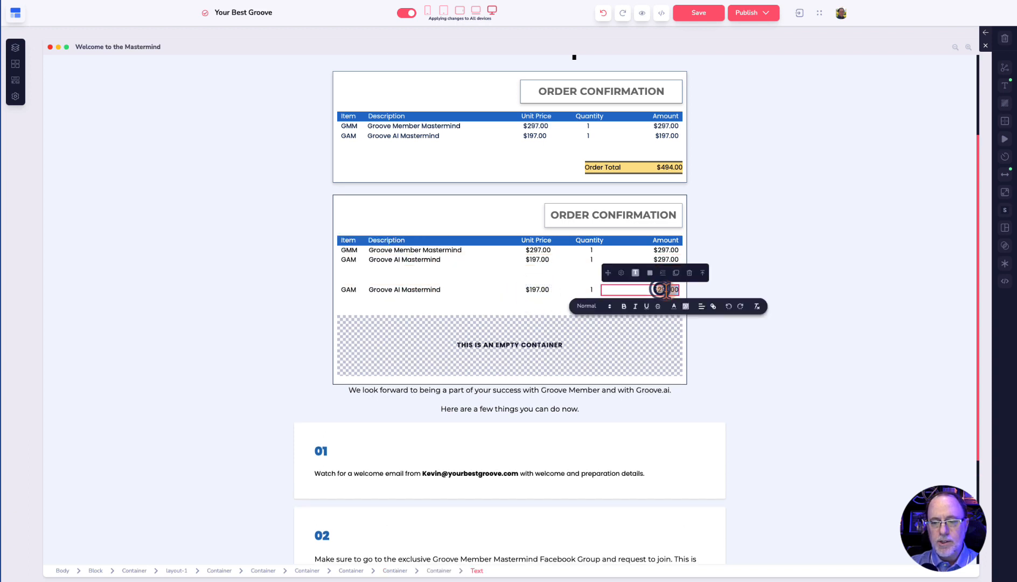
pyautogui.doubleClick(659, 289)
pyautogui.write('494.00')
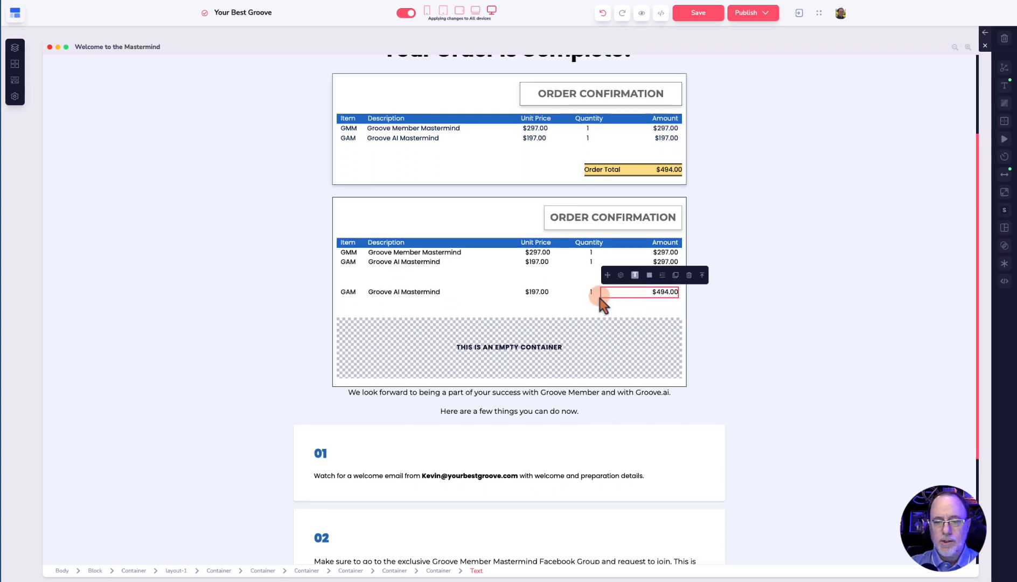
pyautogui.click(595, 292)
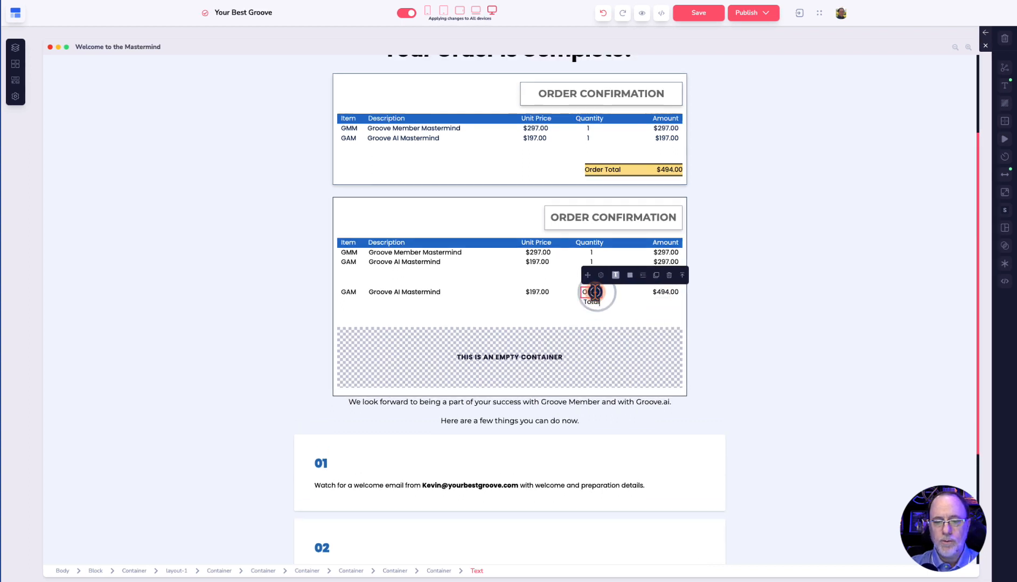
# - Delete the $197.00 unit price cell's container from the new table's Order Total row
pyautogui.click(595, 292)
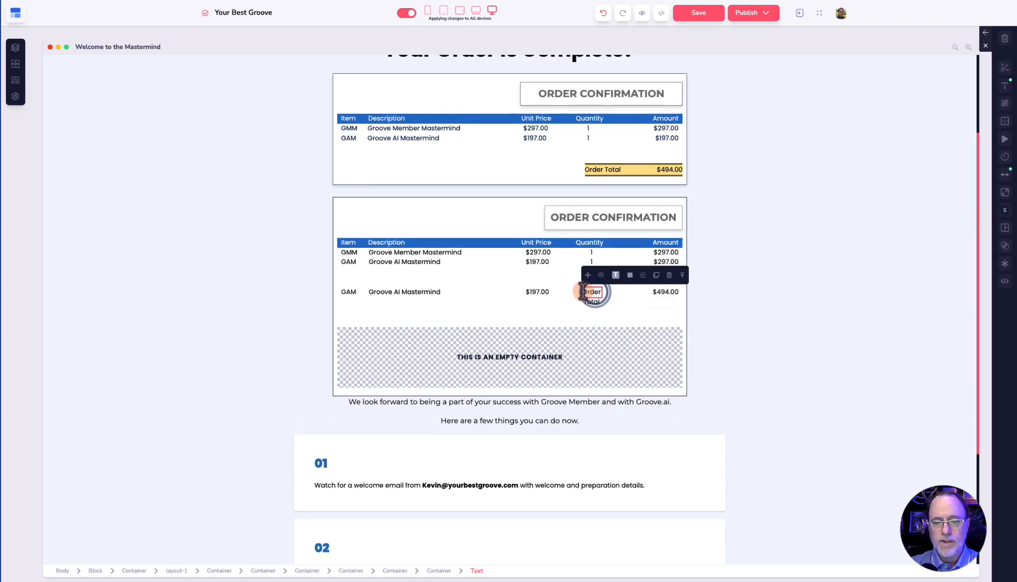
pyautogui.click(558, 292)
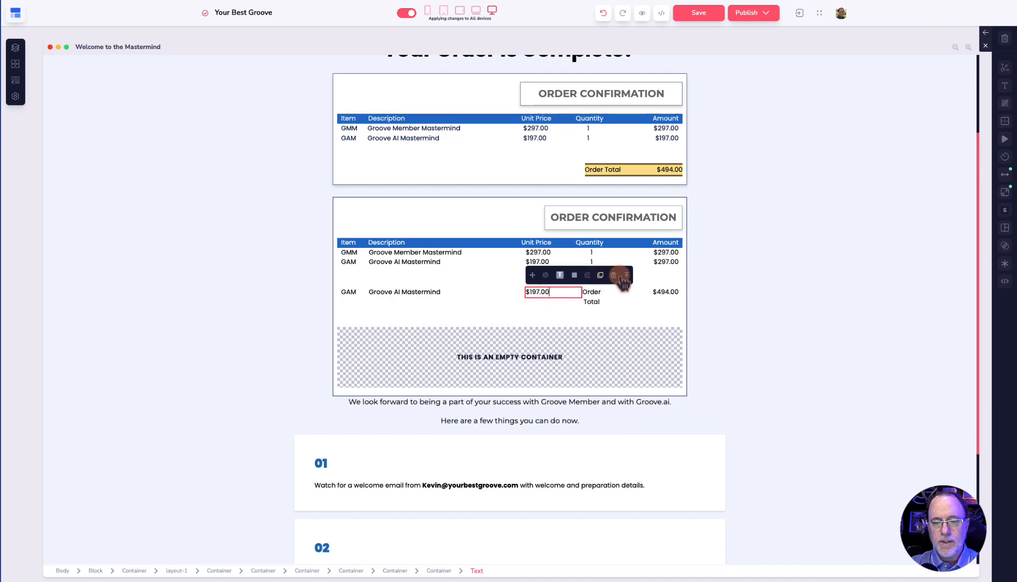
pyautogui.click(613, 275)
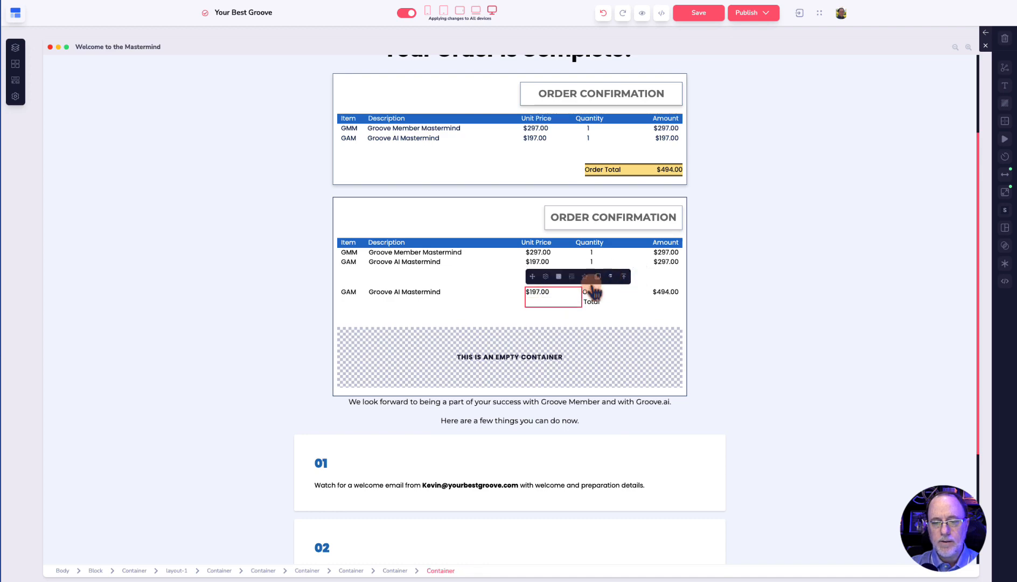
pyautogui.click(546, 305)
# - Compare with the original Order Total row's empty container and delete the GAM item cell's container from the new total row
pyautogui.click(585, 170)
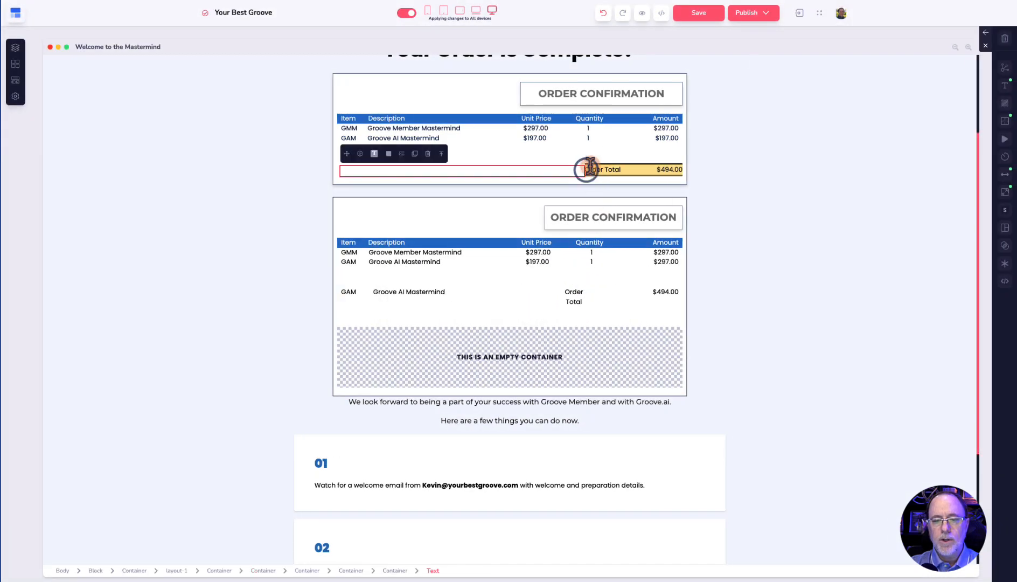
pyautogui.click(442, 155)
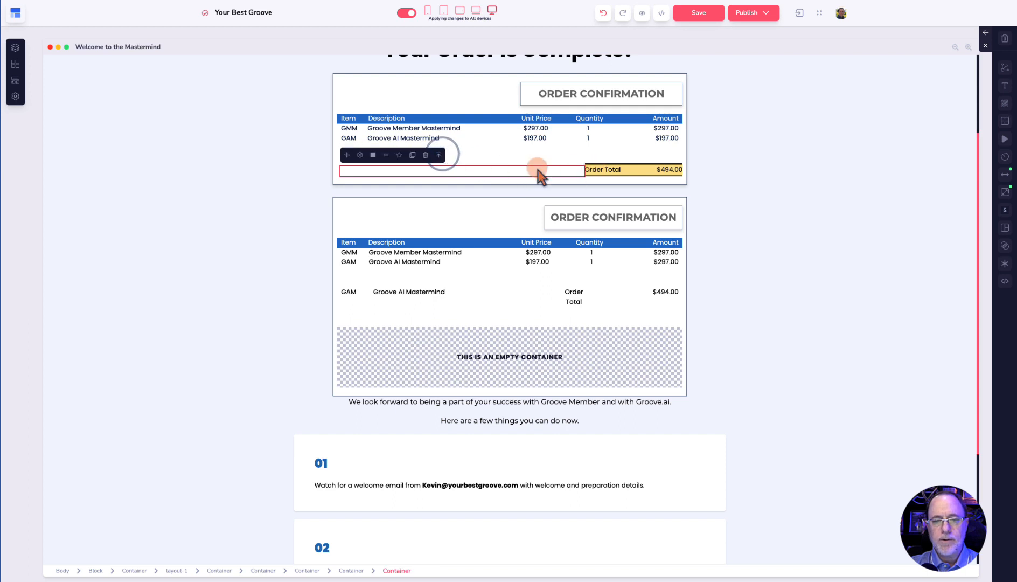
pyautogui.click(439, 156)
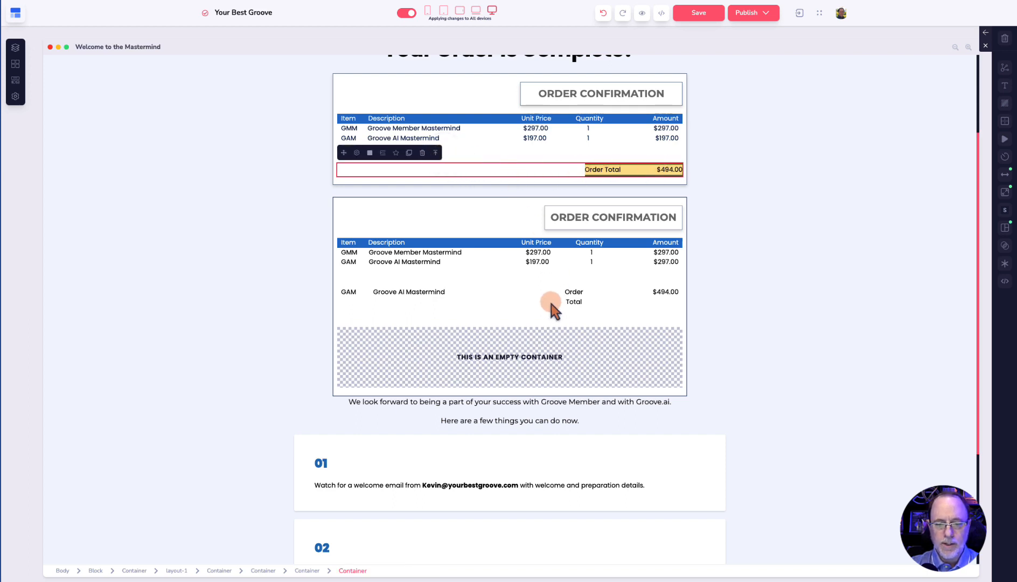
pyautogui.click(484, 292)
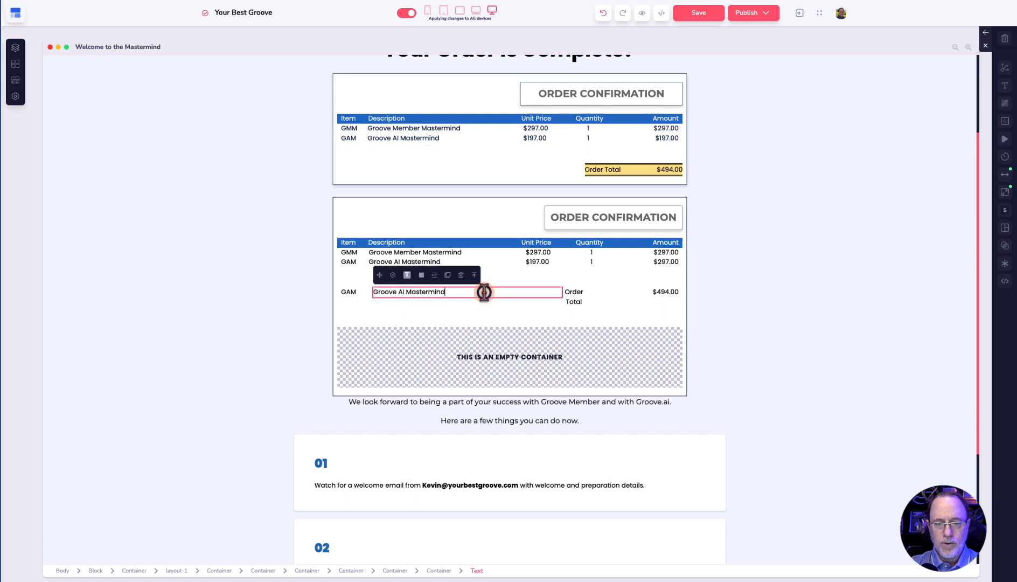
pyautogui.click(358, 291)
pyautogui.click(444, 275)
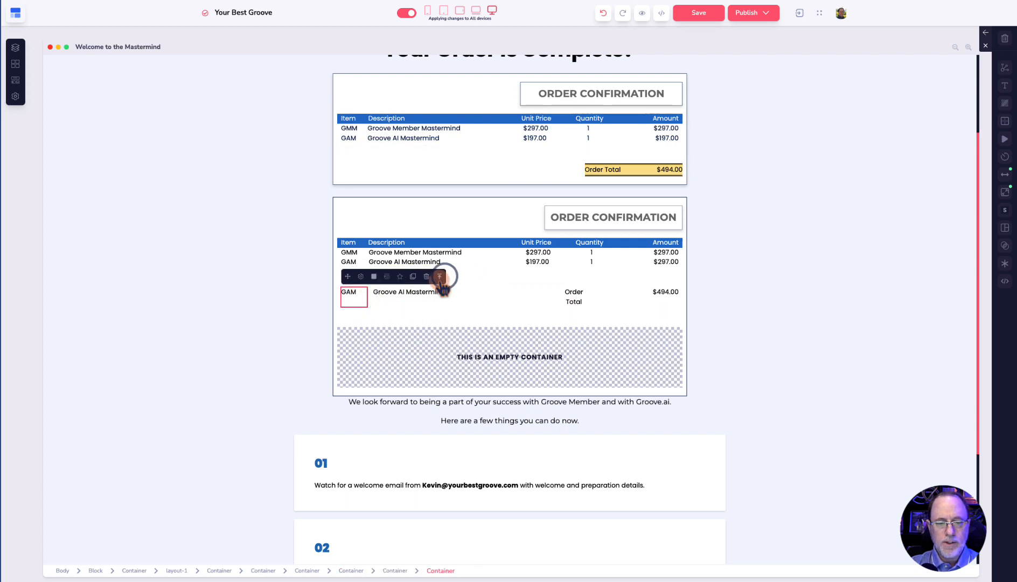
pyautogui.click(429, 275)
pyautogui.click(528, 308)
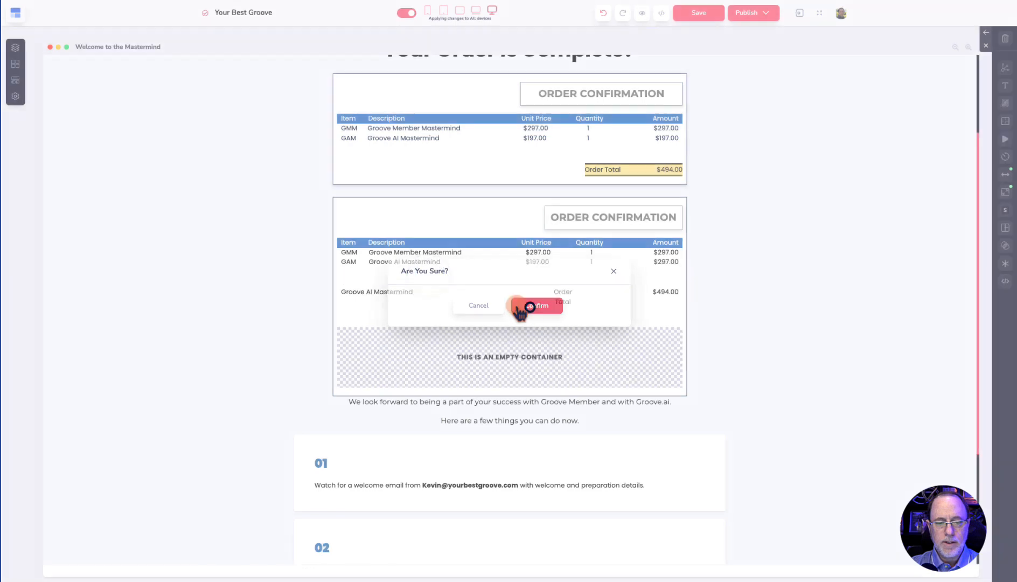
# - Try deleting the Groove AI Mastermind text element from the new table's total row, and undo the deletion
pyautogui.click(441, 292)
pyautogui.click(429, 275)
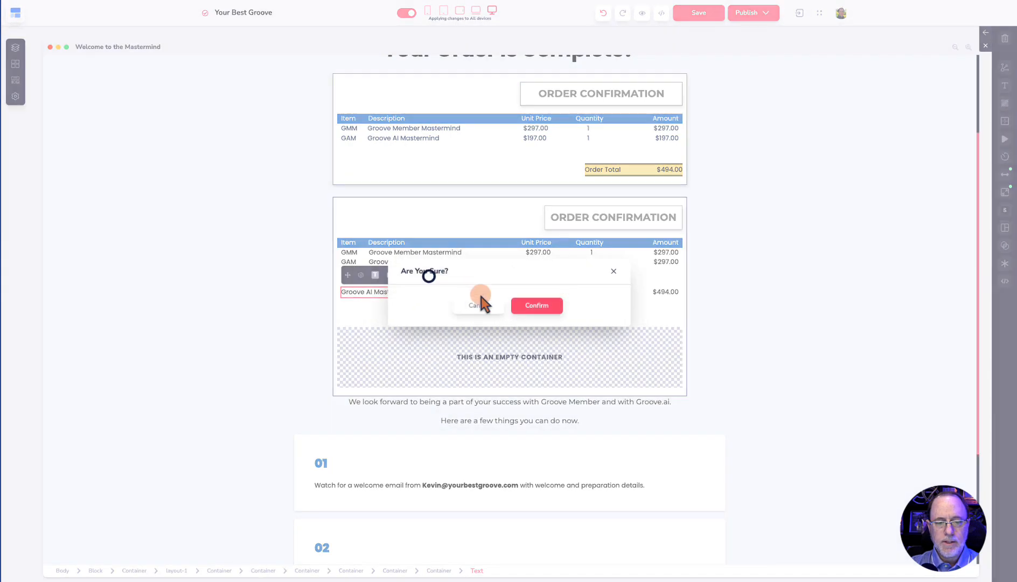
pyautogui.click(536, 304)
pyautogui.click(563, 281)
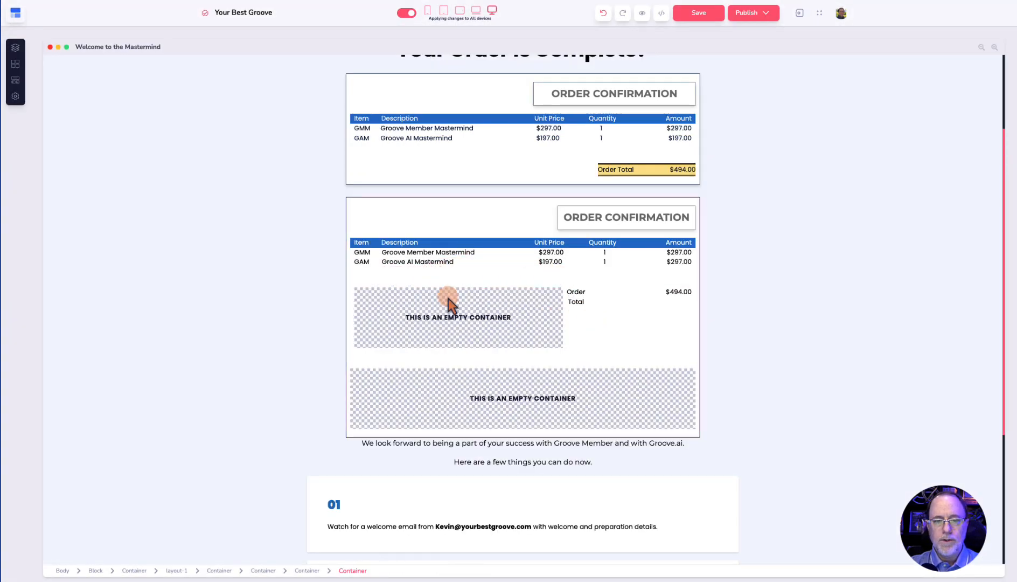
pyautogui.click(544, 311)
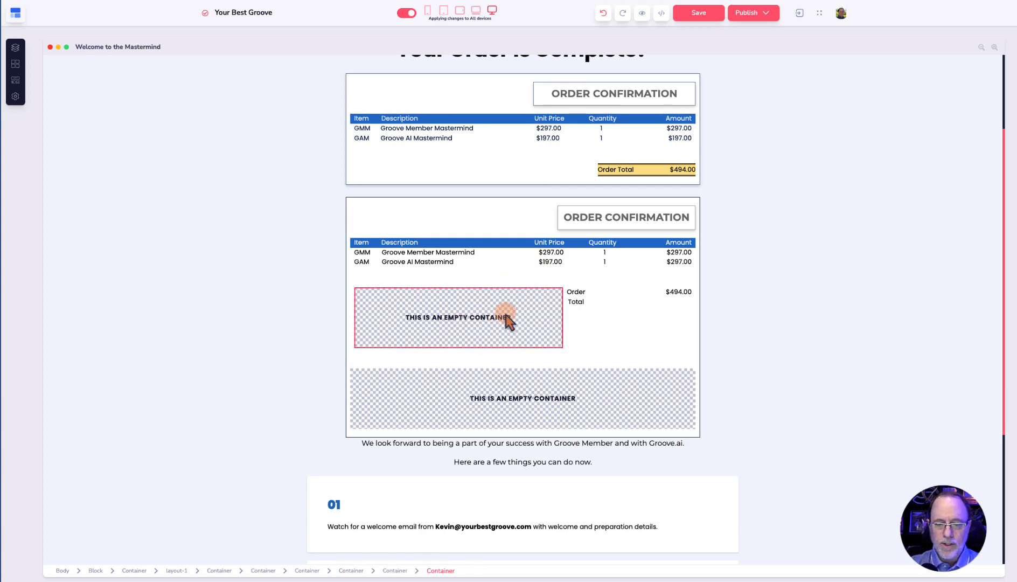
pyautogui.click(604, 13)
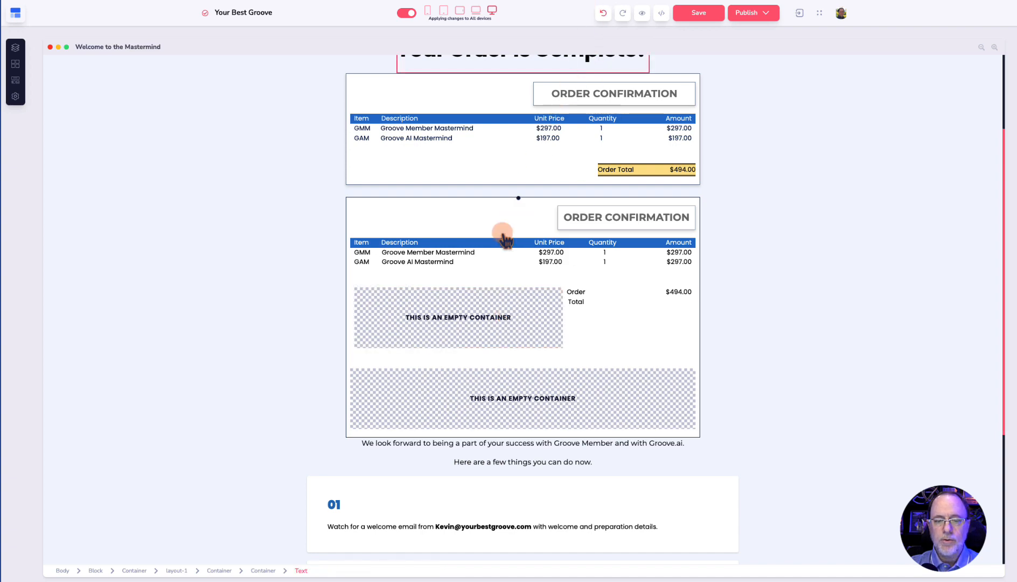
# - Clear the Groove AI Mastermind text in the new table's total row, keeping its text element as an empty cell
pyautogui.click(409, 289)
pyautogui.doubleClick(408, 292)
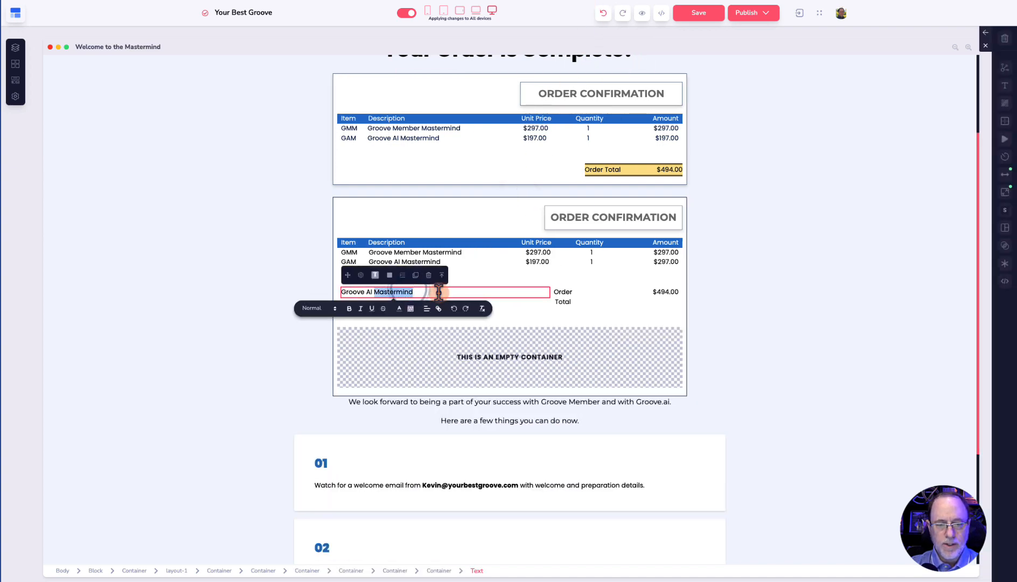
pyautogui.hotkey('ctrl', 'a')
pyautogui.press('BackSpace')
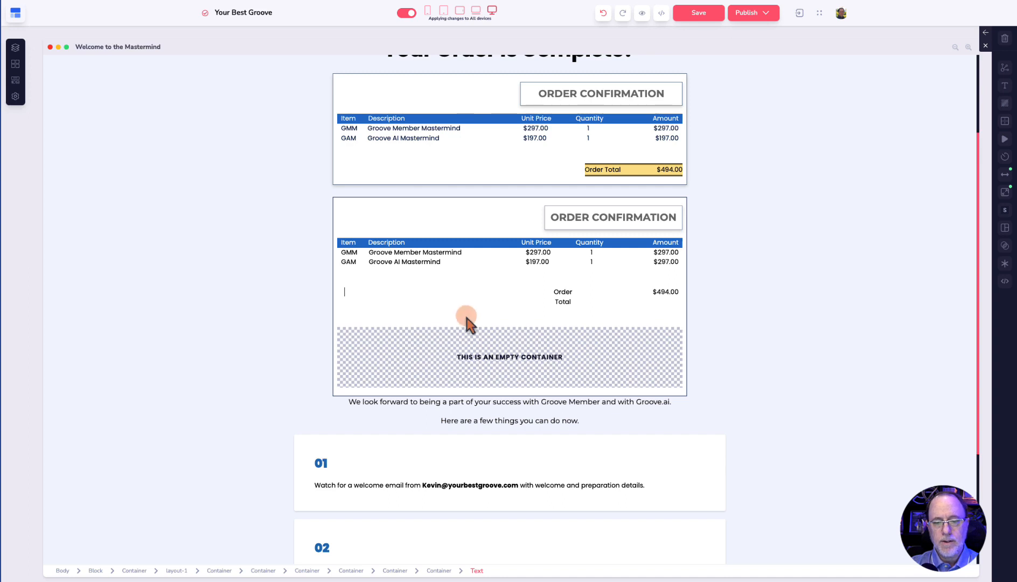
pyautogui.click(485, 319)
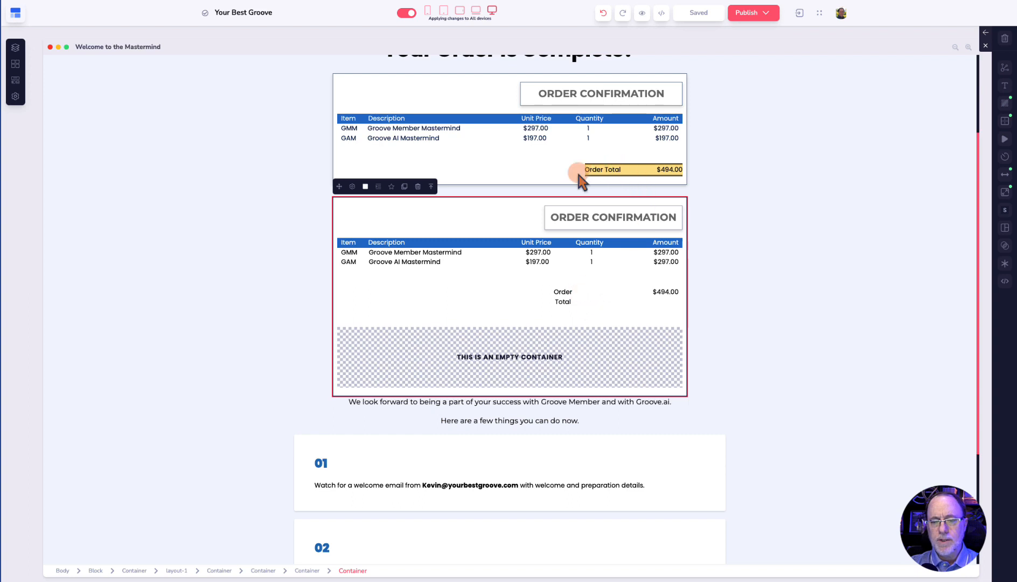
# - Examine the size and spacing settings of the original Order Total row's blank cell, label cell and amount cell
pyautogui.click(555, 171)
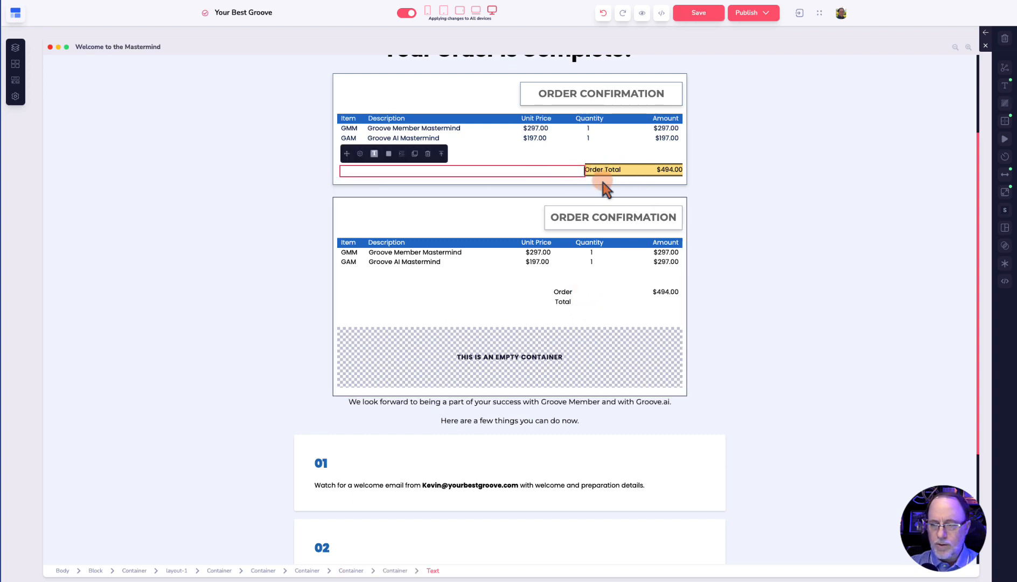
pyautogui.click(1005, 192)
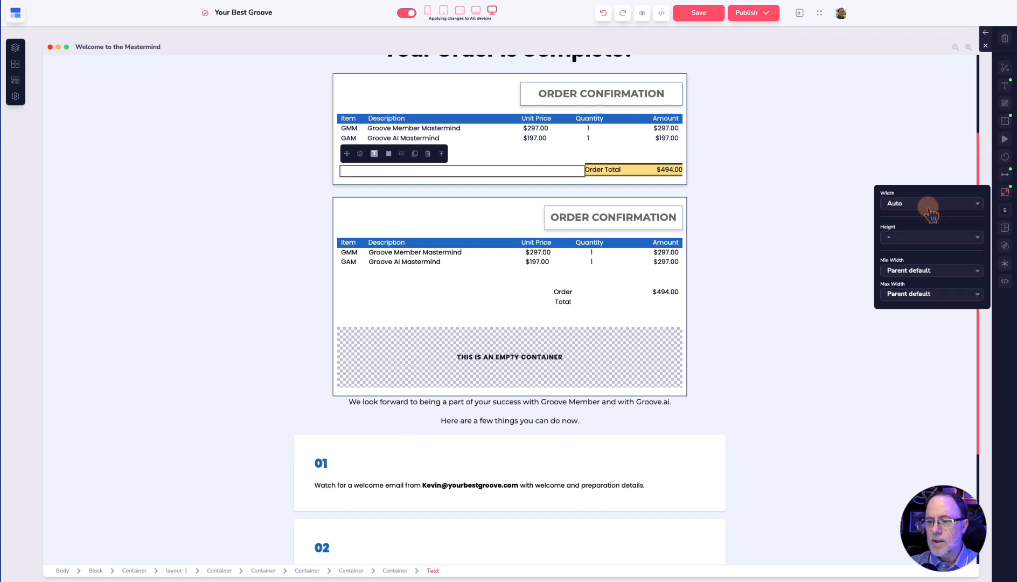
pyautogui.click(1006, 174)
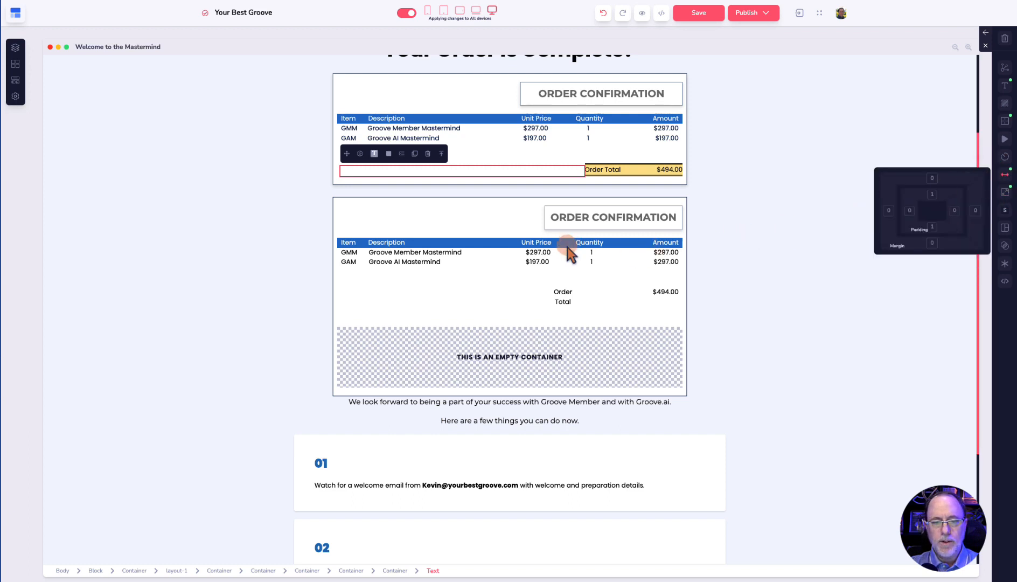
pyautogui.click(603, 171)
pyautogui.click(1005, 192)
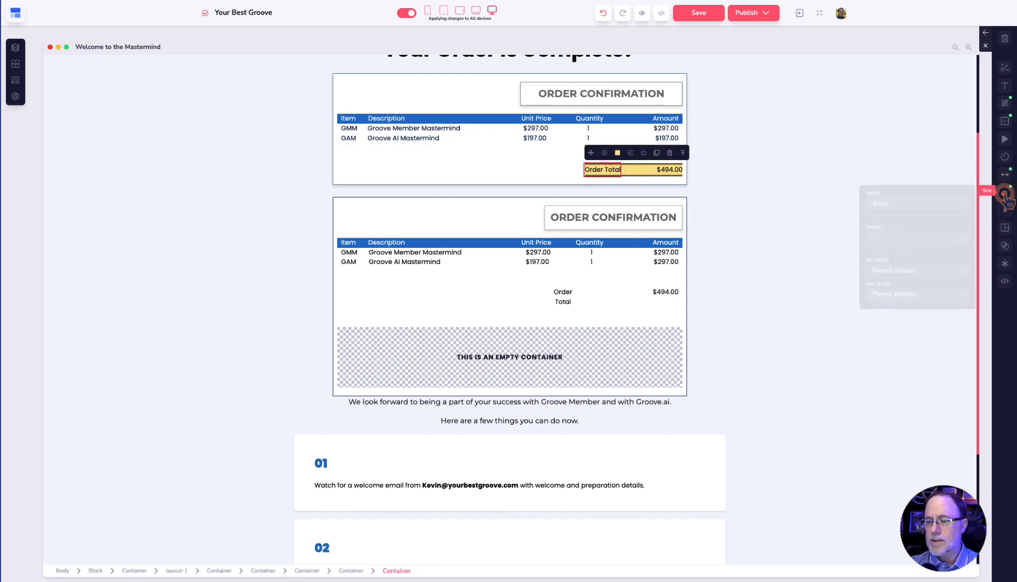
pyautogui.click(680, 169)
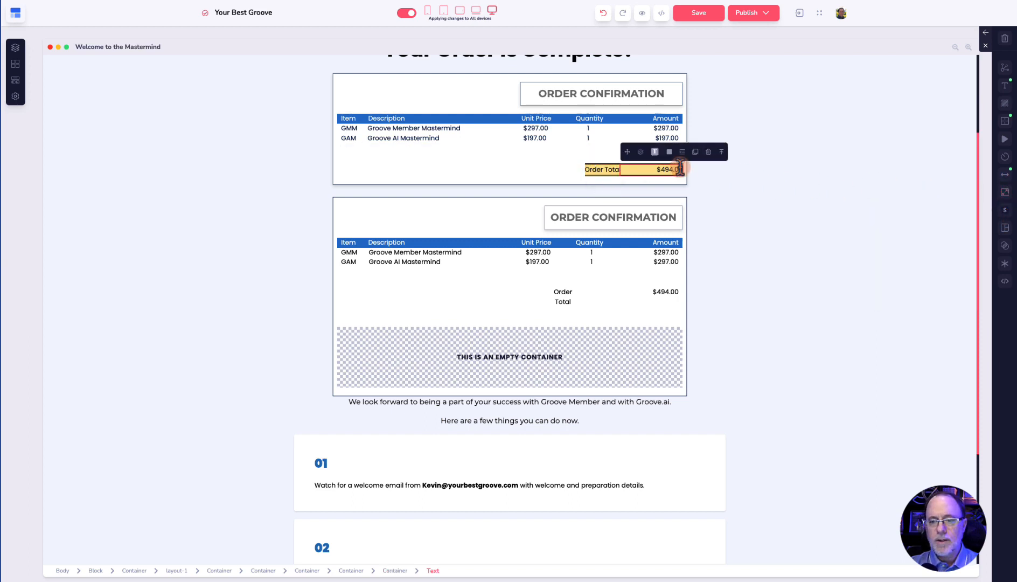
pyautogui.click(722, 153)
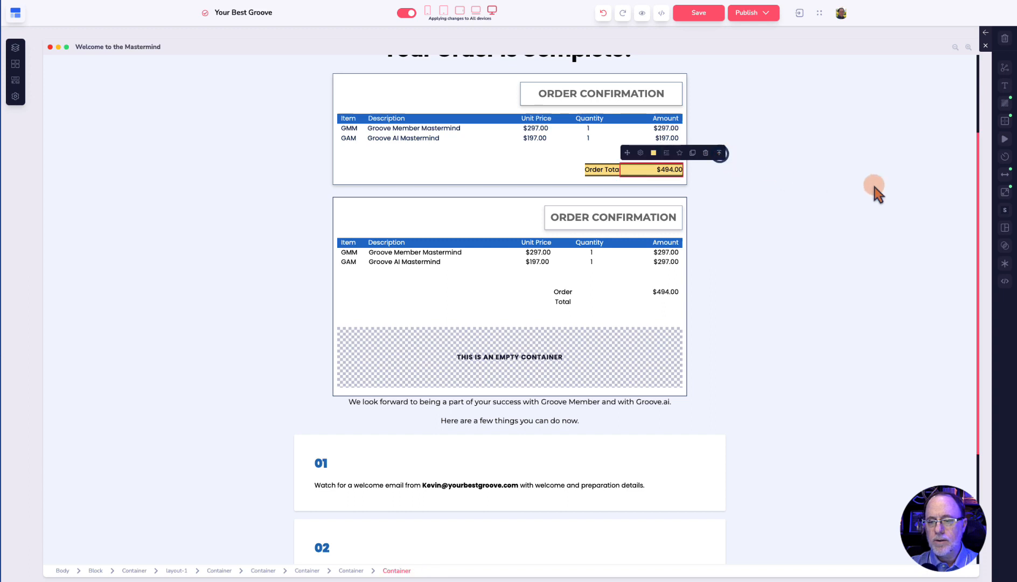
pyautogui.click(1005, 192)
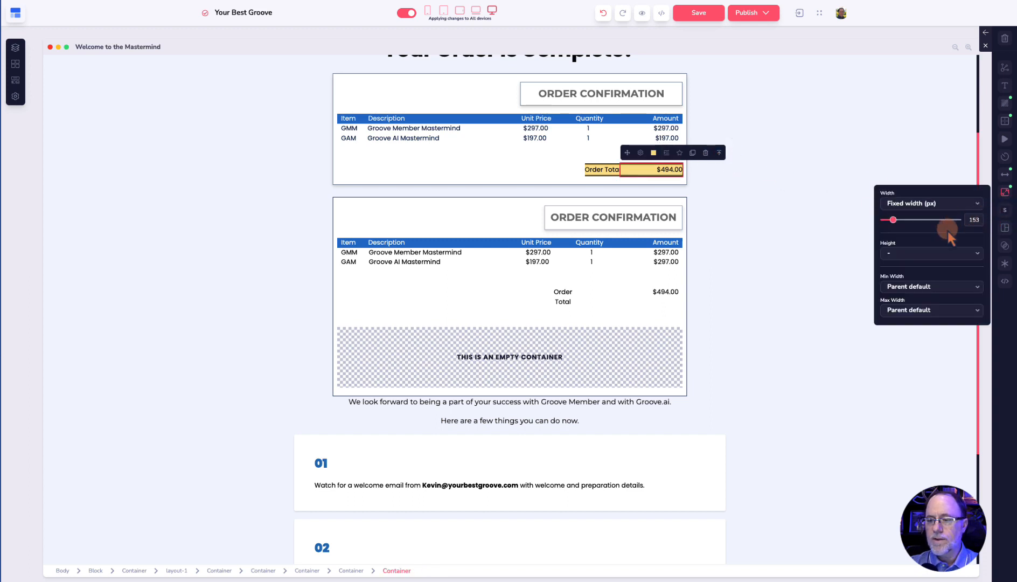
# - Narrow the blank cell's container in the new table's total row so the Order Total label shifts left
pyautogui.click(584, 299)
pyautogui.click(486, 299)
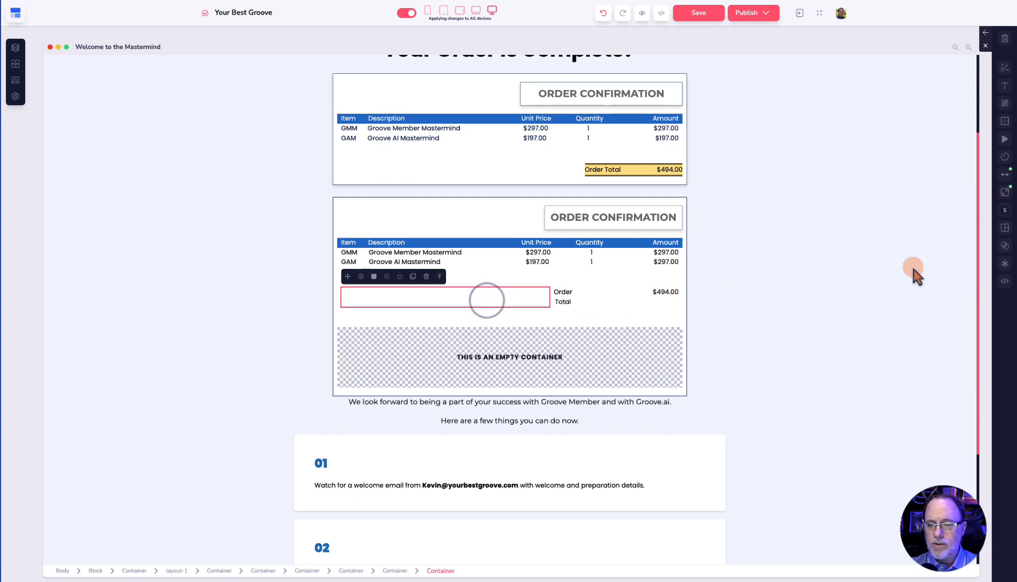
pyautogui.click(1005, 192)
pyautogui.click(552, 297)
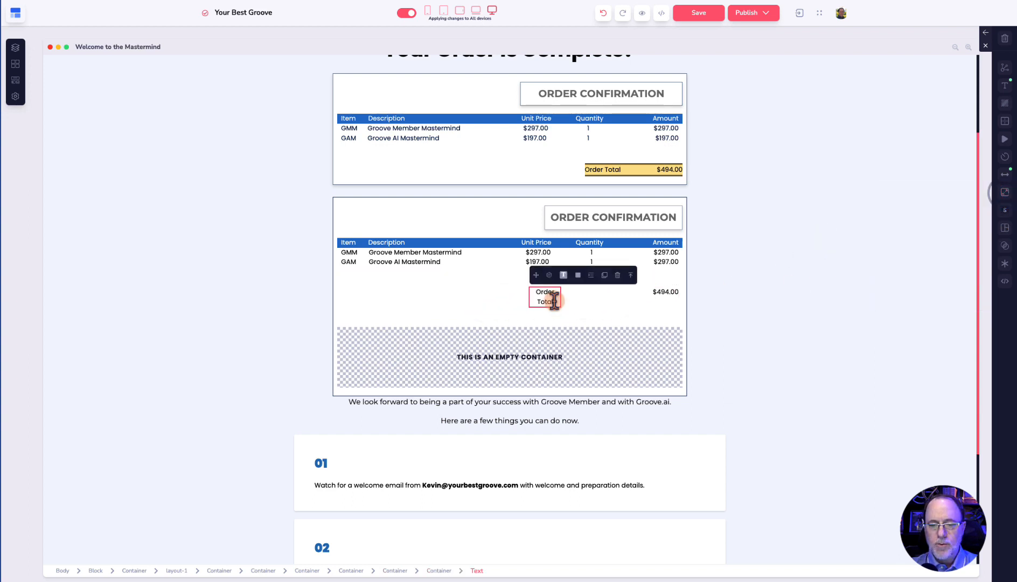
# - Set the width of the $494.00 amount cell's container in the new total row to 100% relative to parent
pyautogui.click(662, 299)
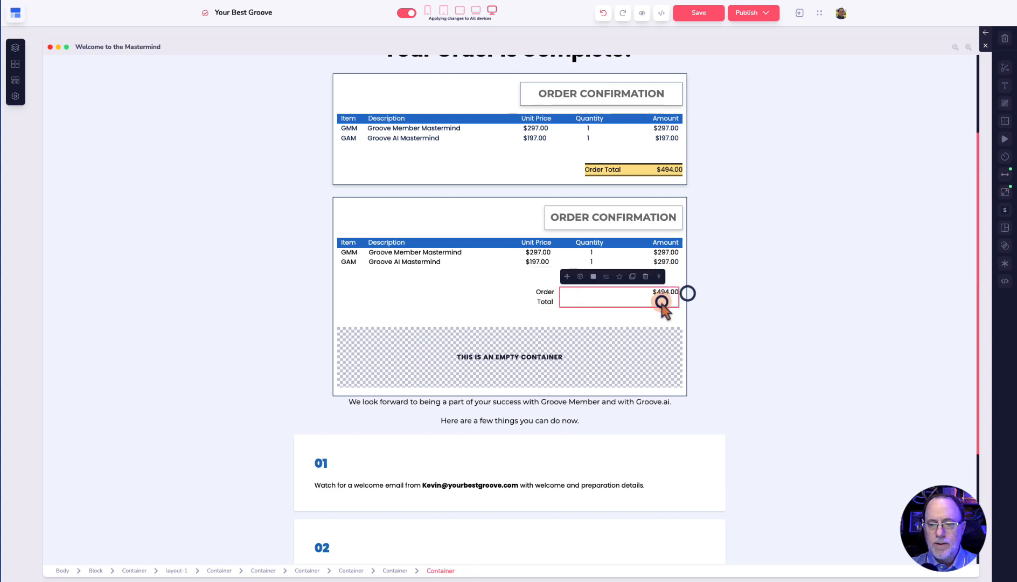
pyautogui.click(664, 169)
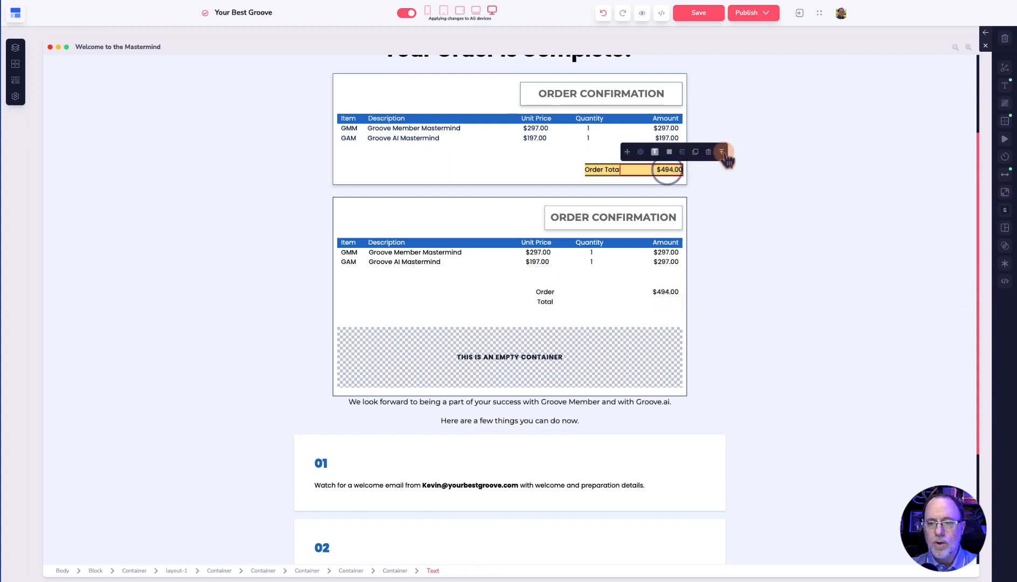
pyautogui.click(719, 153)
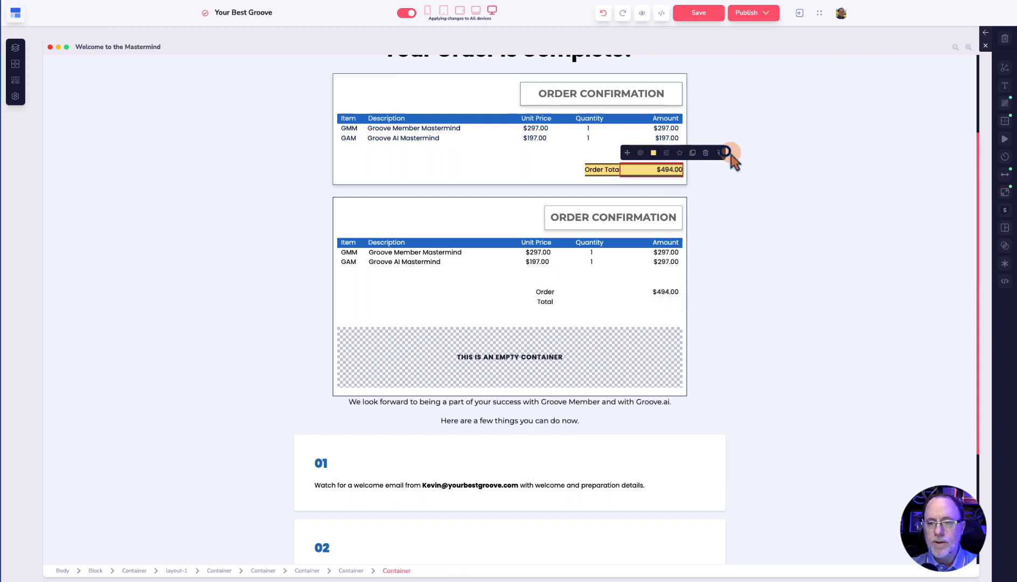
pyautogui.click(670, 291)
pyautogui.click(661, 275)
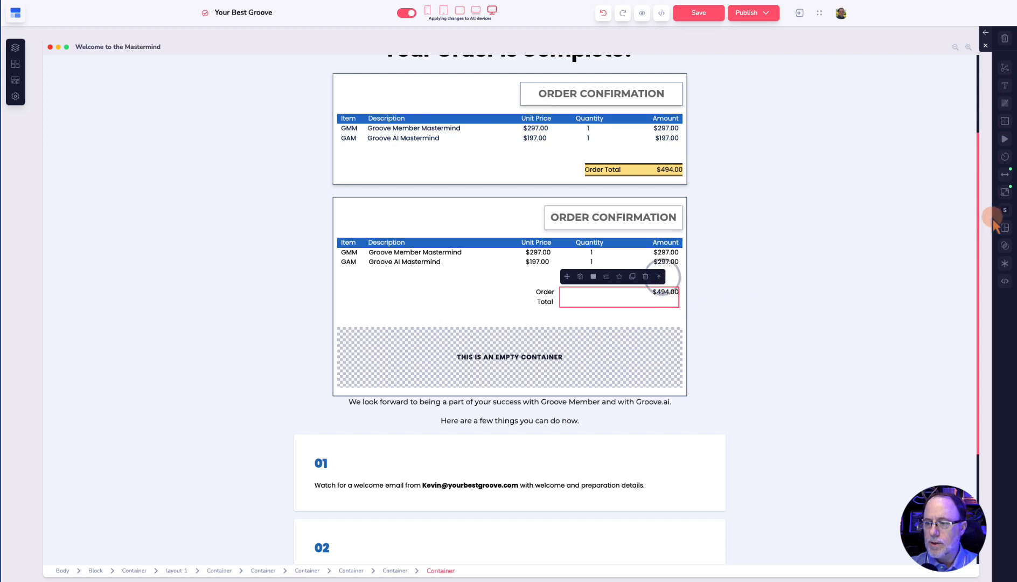
pyautogui.click(1006, 193)
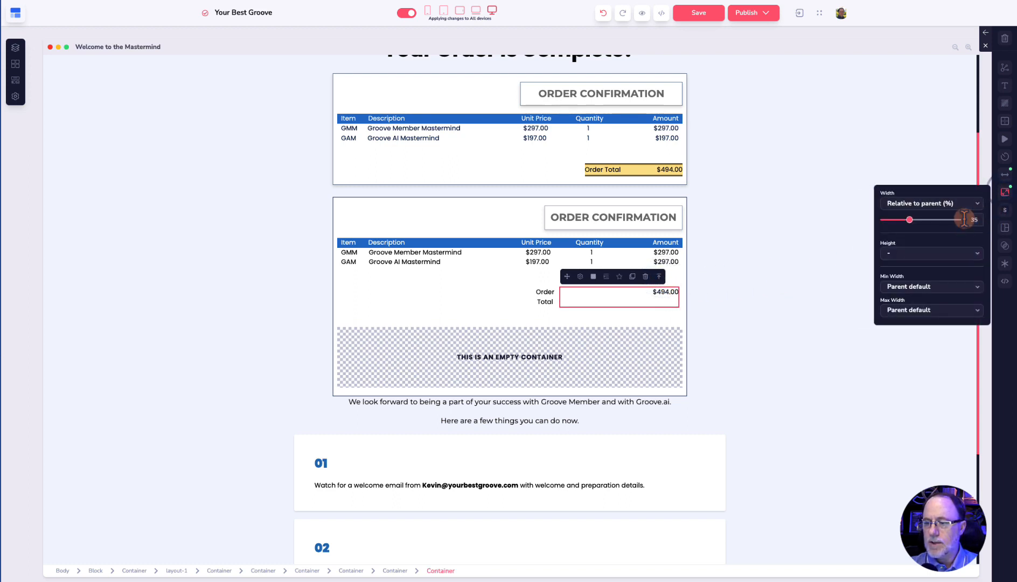
pyautogui.write('100')
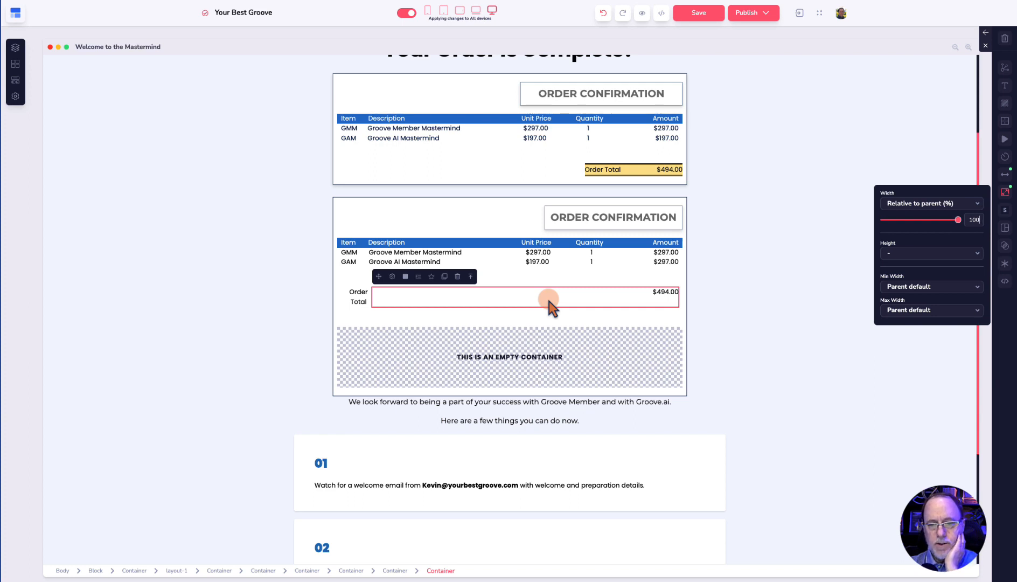
# - Set the blank cell's container in the new total row to a fixed width of 604 px, matching the original row
pyautogui.click(555, 172)
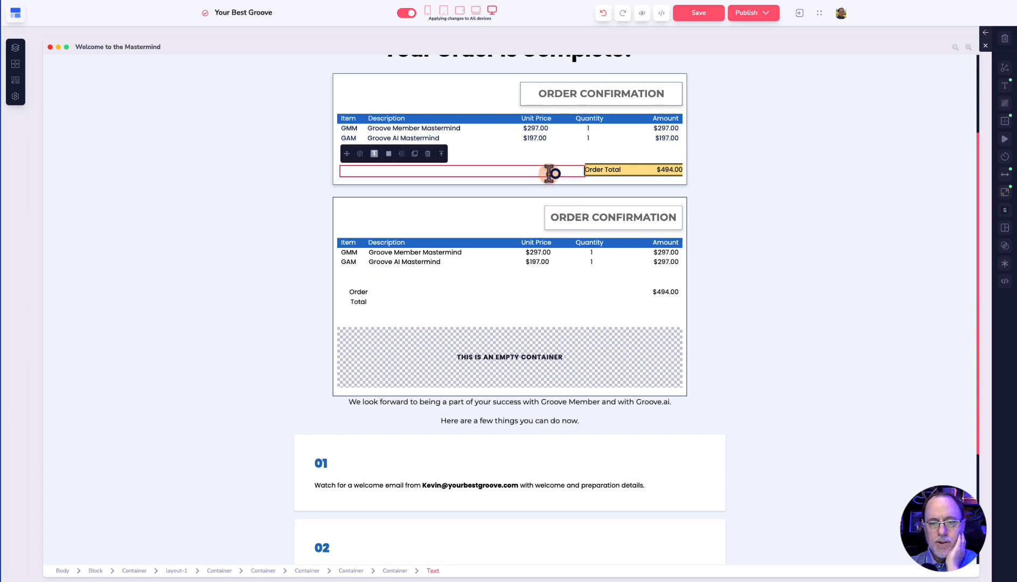
pyautogui.click(534, 182)
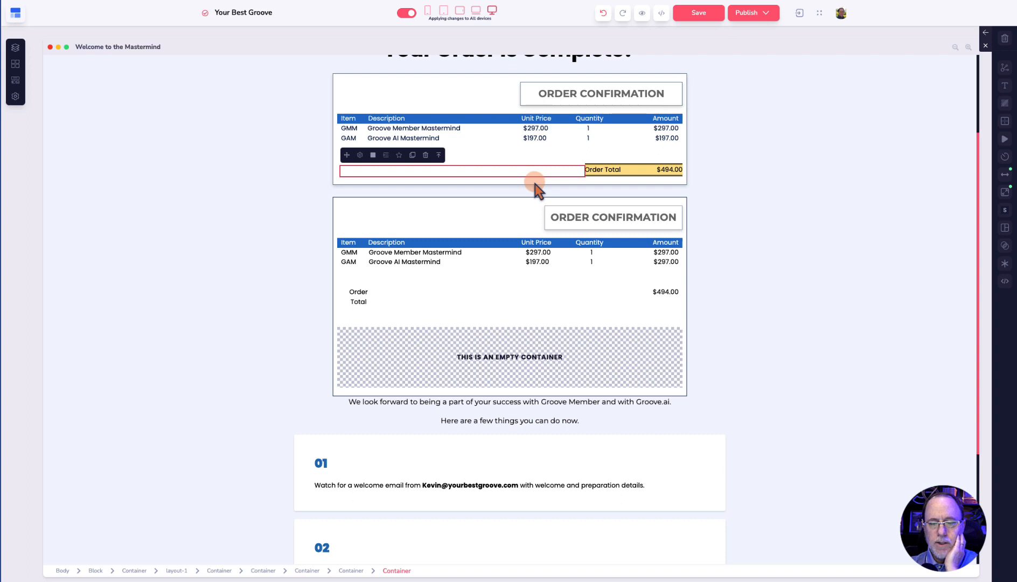
pyautogui.click(1004, 192)
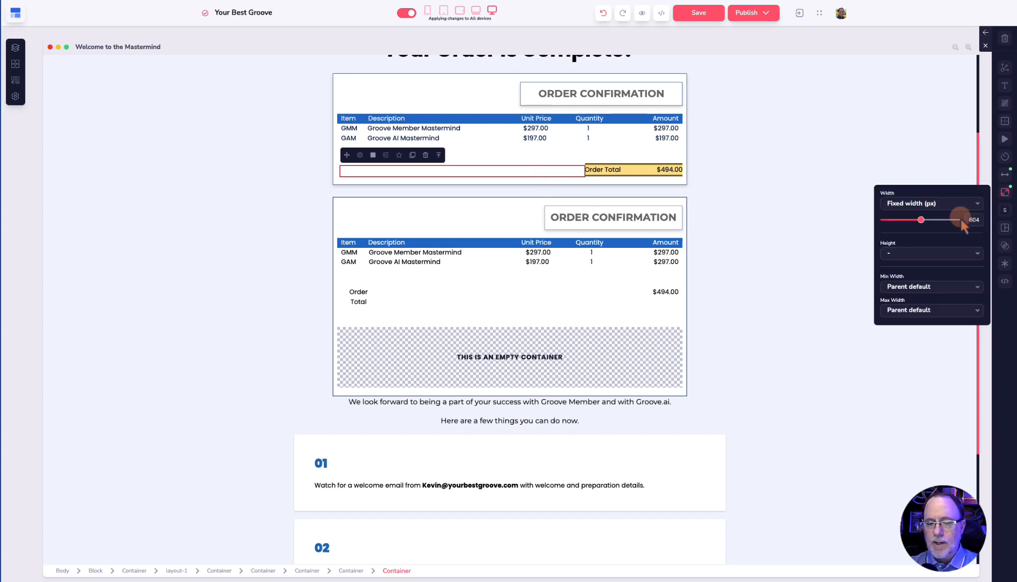
pyautogui.click(343, 298)
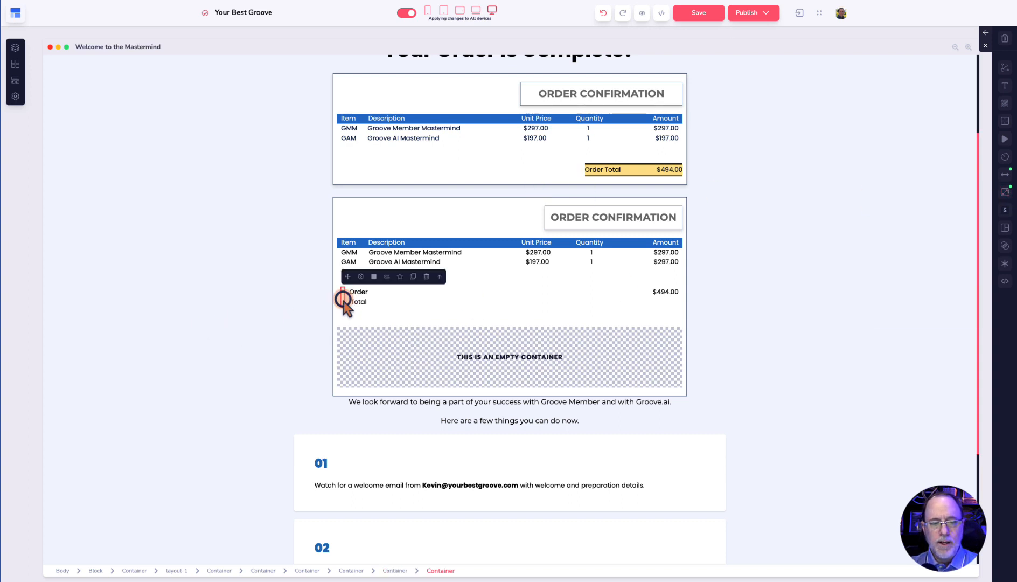
pyautogui.click(1006, 192)
pyautogui.click(931, 203)
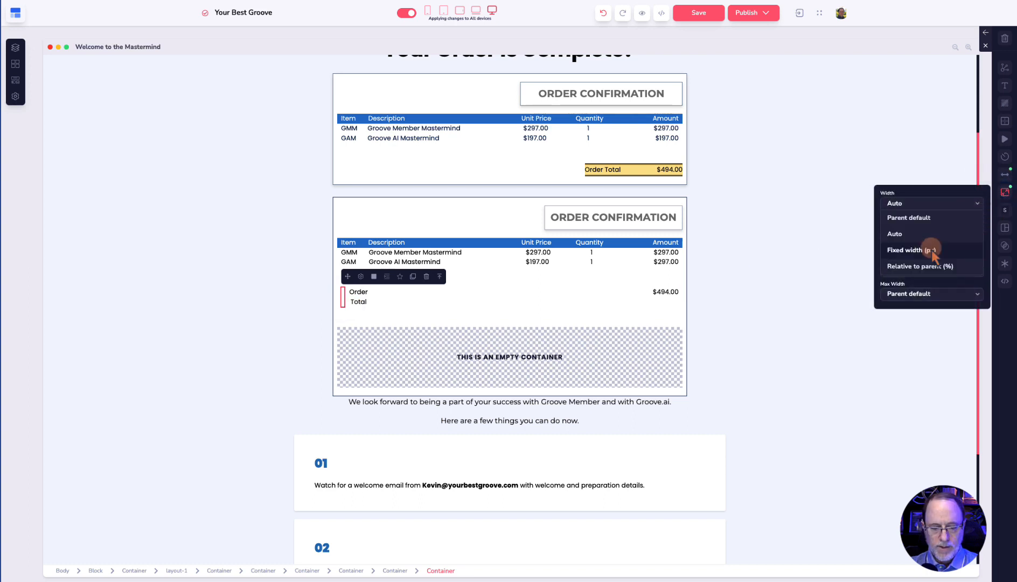
pyautogui.click(931, 250)
pyautogui.doubleClick(975, 219)
pyautogui.write('604')
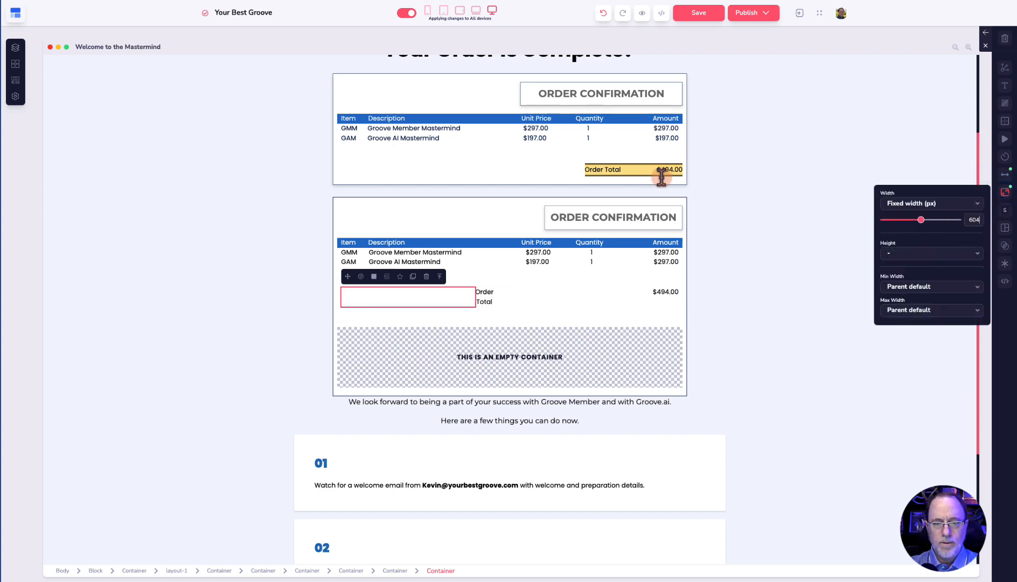
# - Match the new total row's flex layout to the original, with horizontal direction and secondary alignment at the end
pyautogui.click(593, 169)
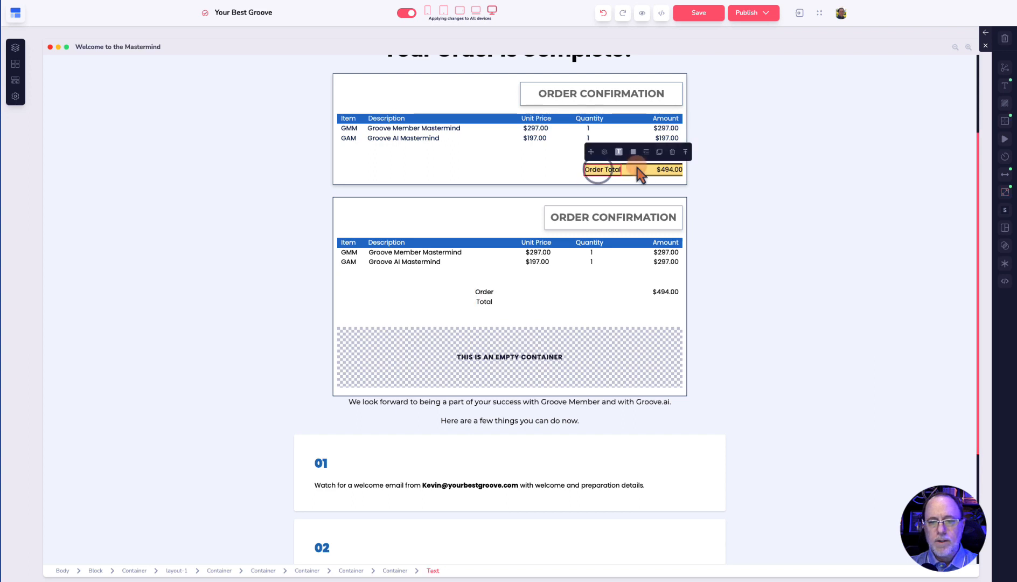
pyautogui.click(1008, 189)
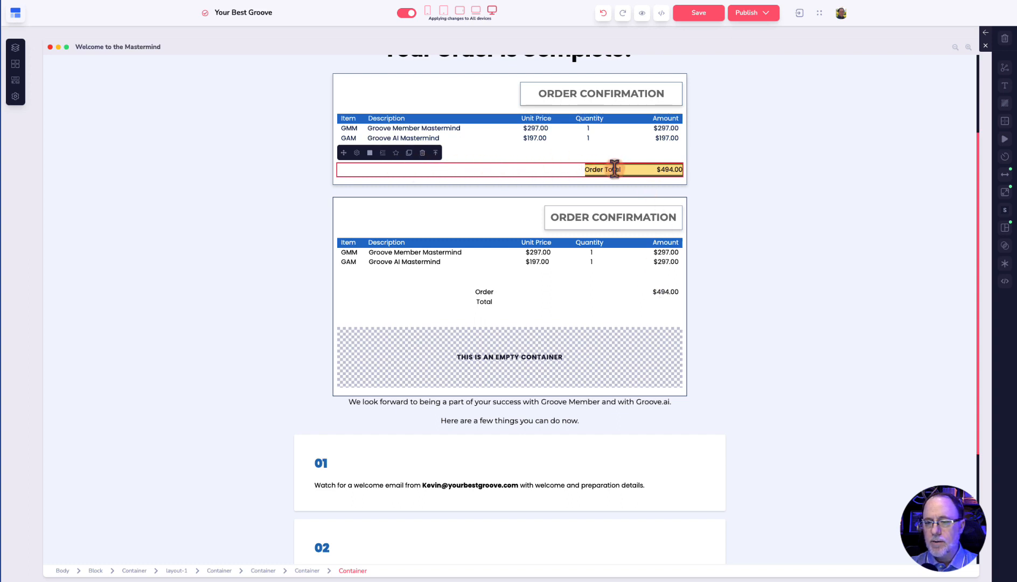
pyautogui.click(1005, 229)
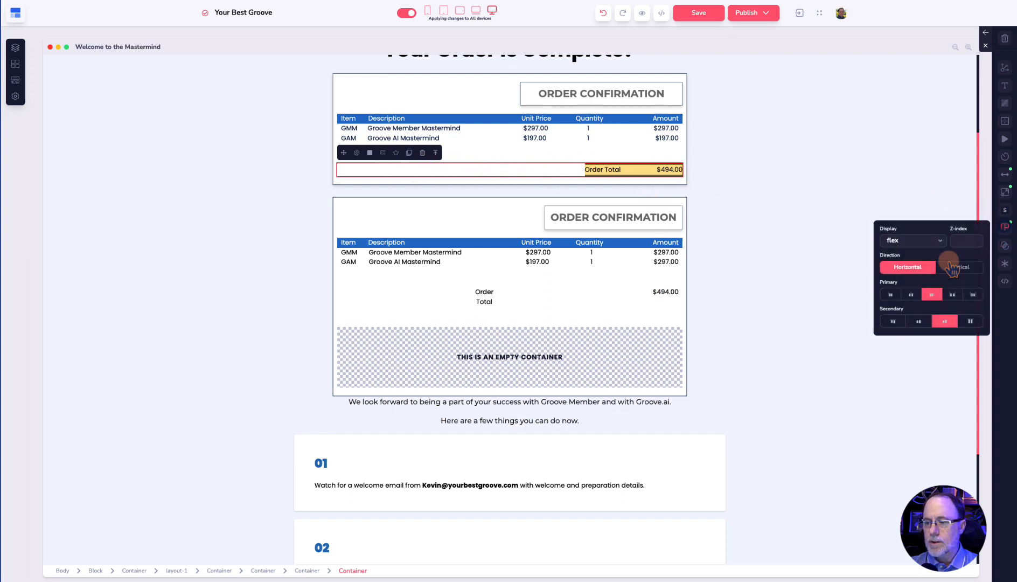
pyautogui.click(937, 297)
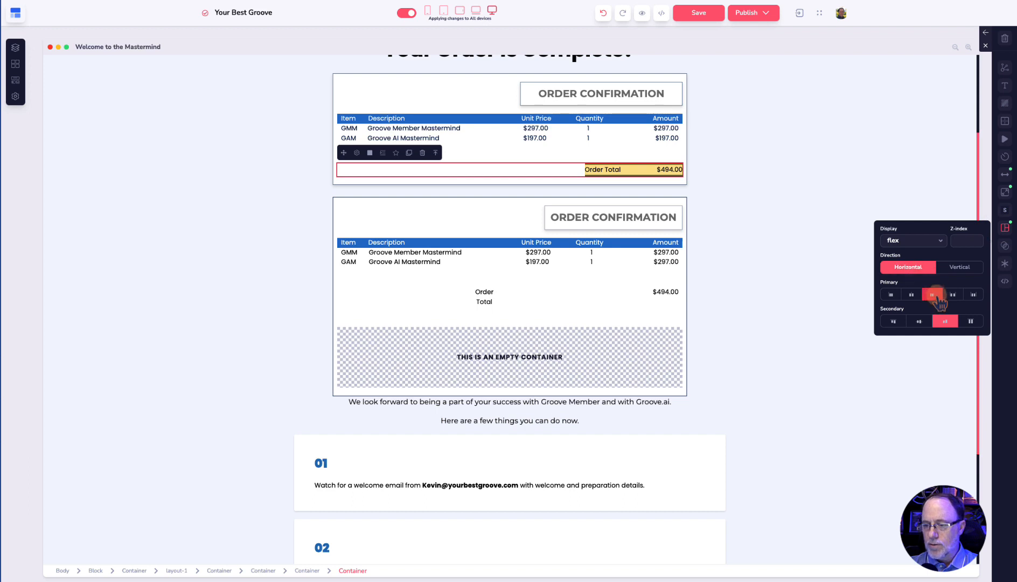
pyautogui.click(502, 296)
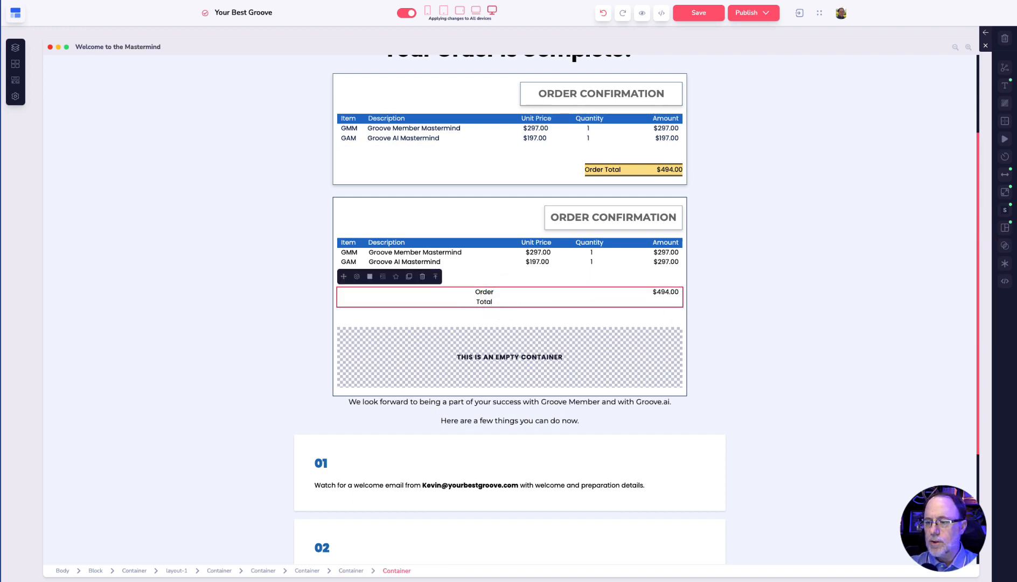
pyautogui.click(1005, 228)
pyautogui.click(922, 268)
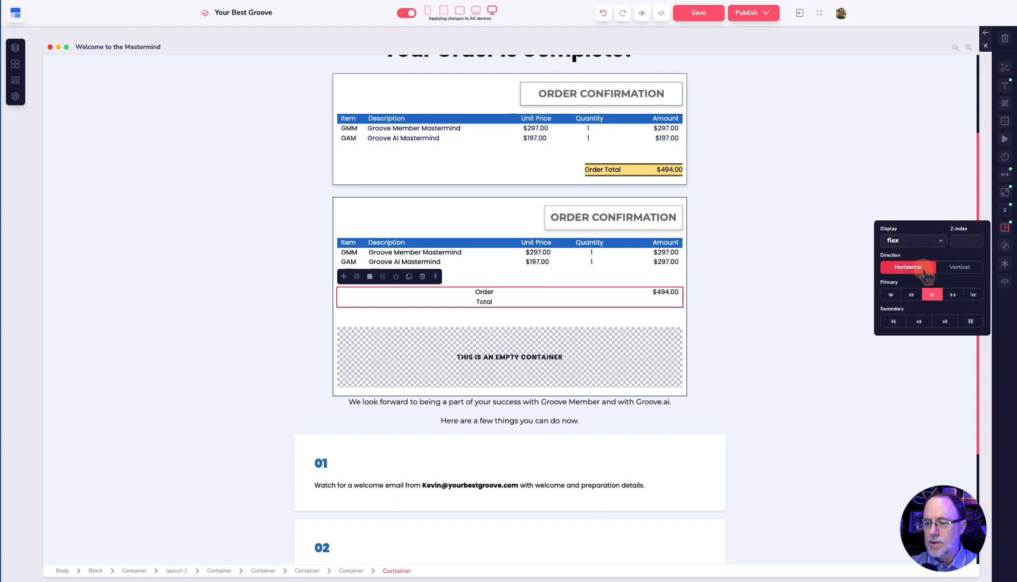
pyautogui.click(945, 321)
pyautogui.click(595, 297)
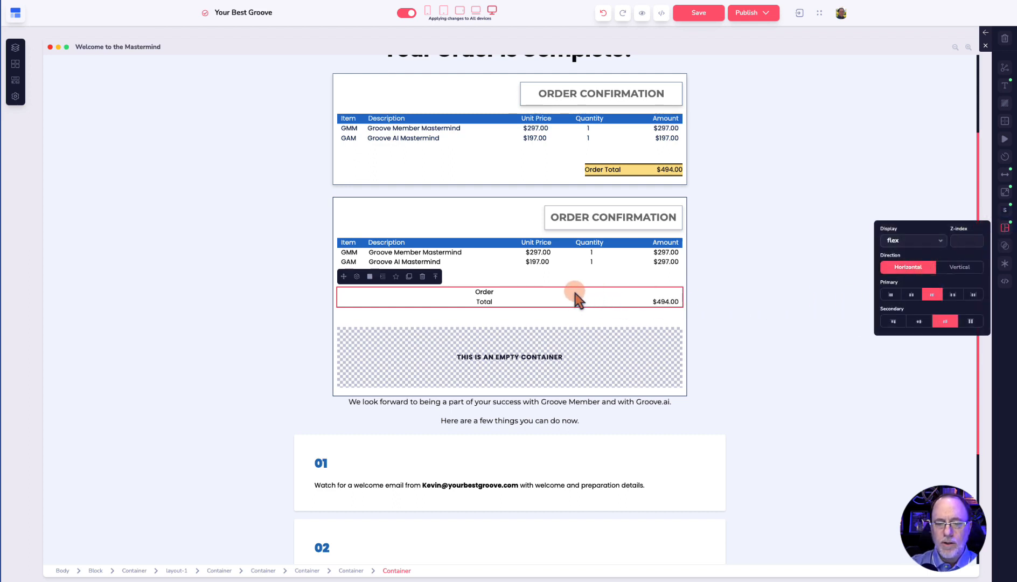
# - Set the $494.00 amount cell's container in the new total row to a fixed width of 153 px, as in the original
pyautogui.click(602, 170)
pyautogui.click(1006, 176)
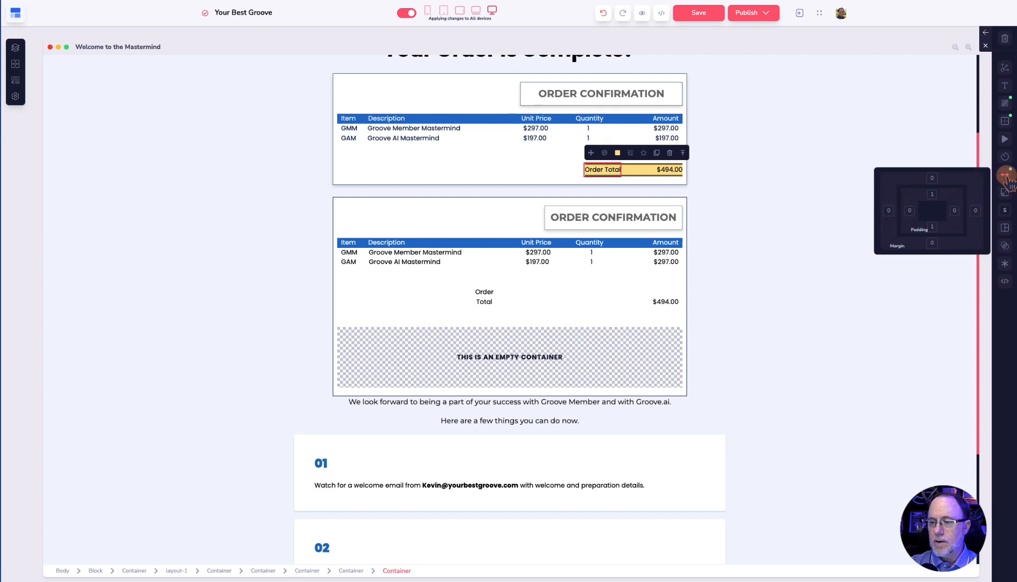
pyautogui.click(1005, 192)
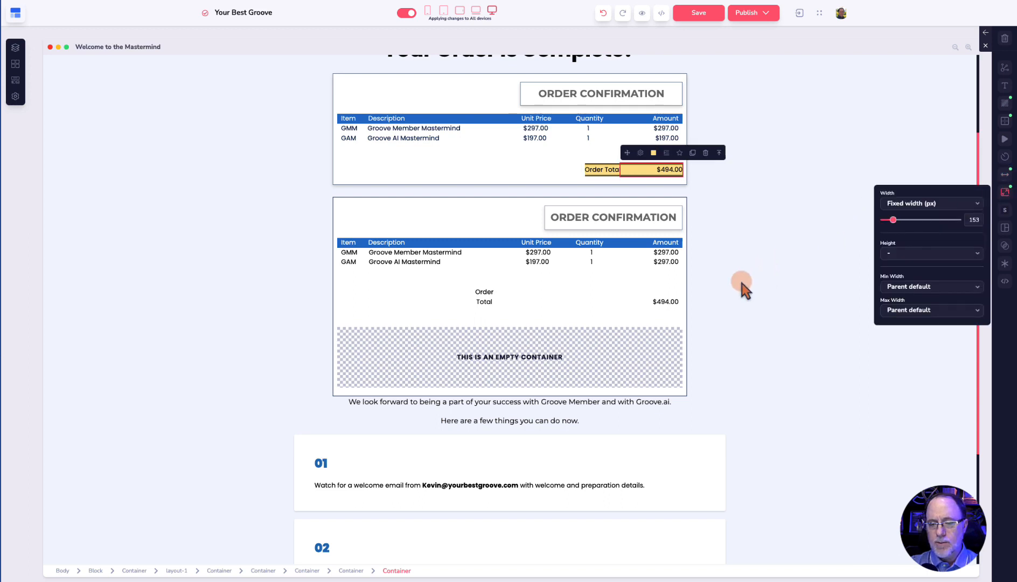
pyautogui.click(664, 301)
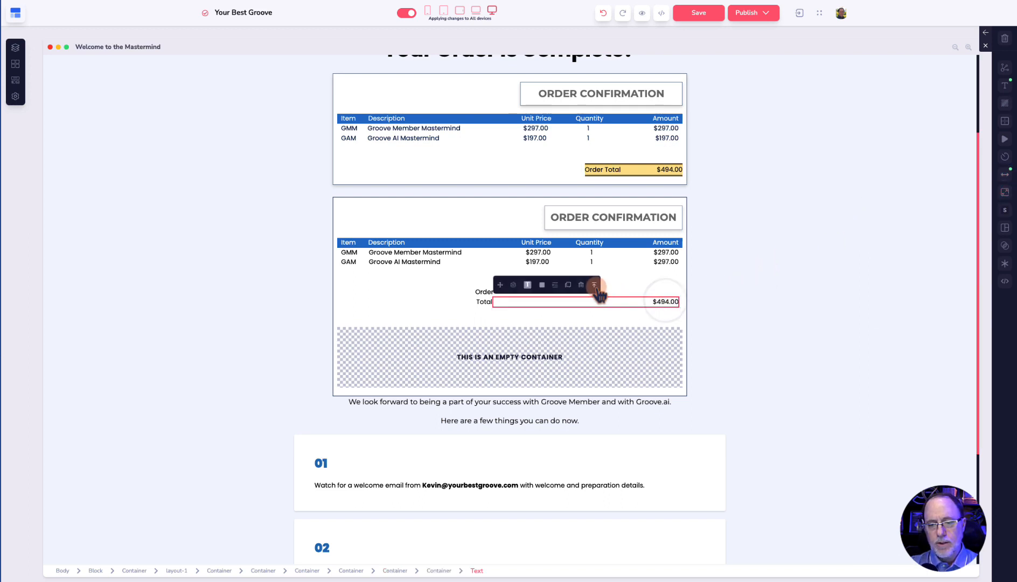
pyautogui.click(1006, 192)
pyautogui.click(927, 203)
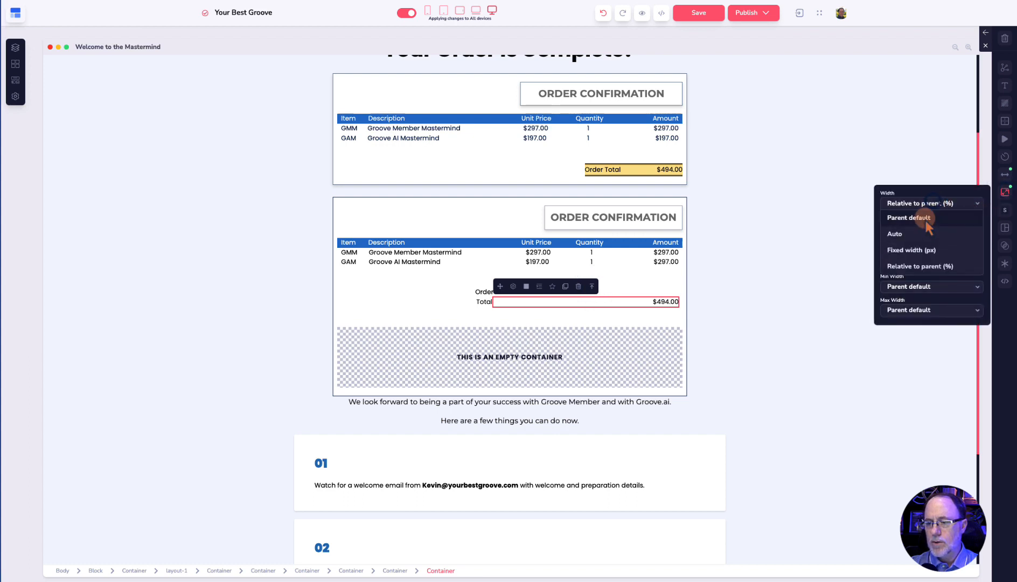
pyautogui.click(918, 250)
pyautogui.doubleClick(971, 220)
pyautogui.write('153')
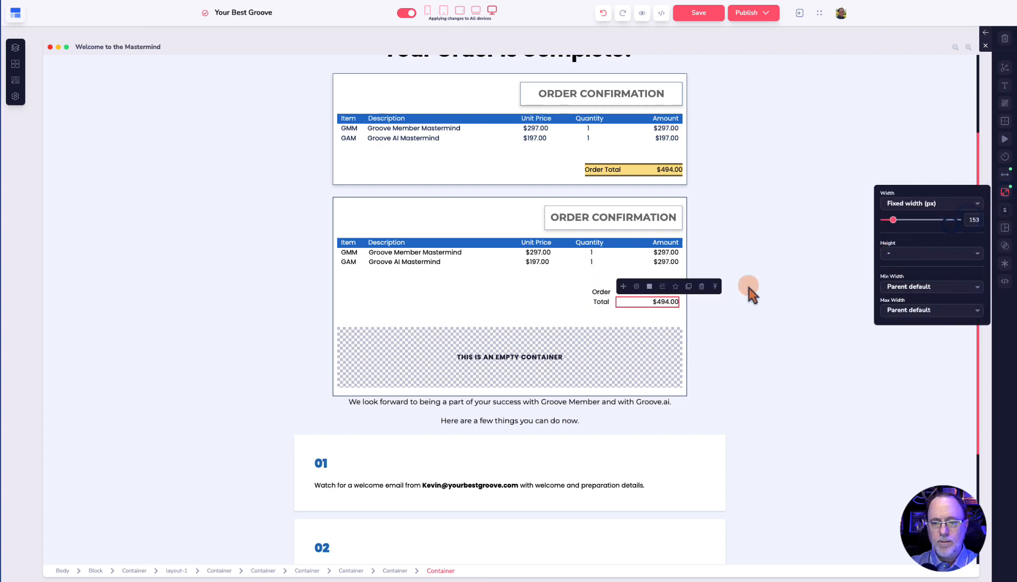
# - Widen the Order Total label's container in the new total row so the label fits on one line
pyautogui.click(608, 296)
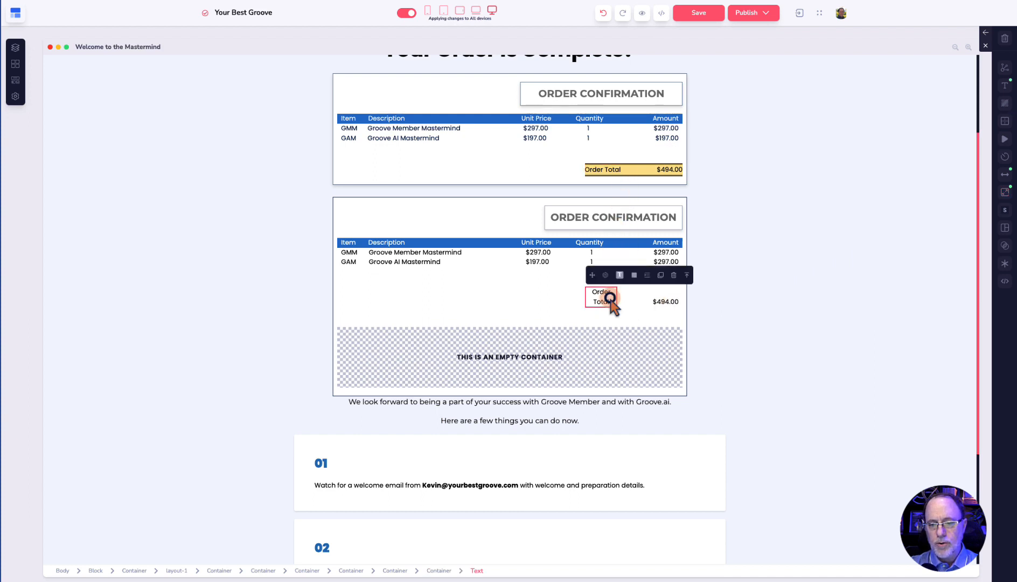
pyautogui.click(608, 297)
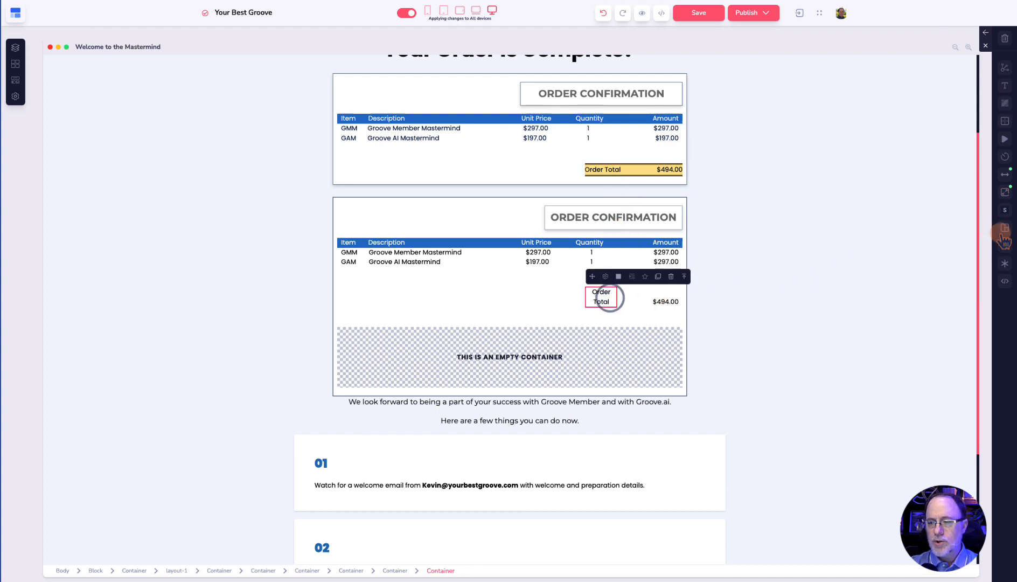
pyautogui.click(1006, 193)
pyautogui.moveTo(895, 222); pyautogui.dragTo(896, 222)
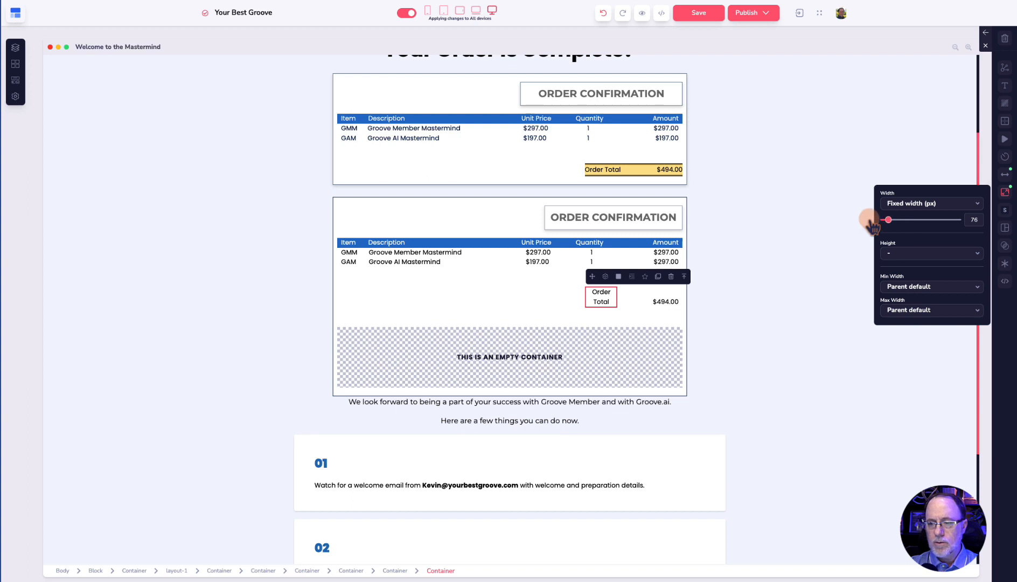
# - Set the top and bottom padding of the new $494.00 amount text to 1, matching the original amount text
pyautogui.click(645, 170)
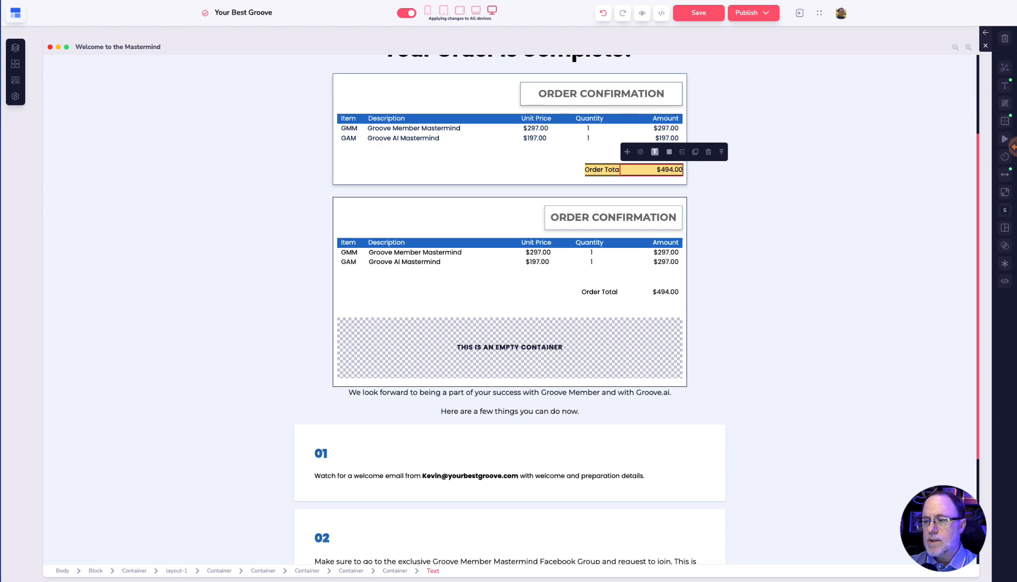
pyautogui.click(1005, 175)
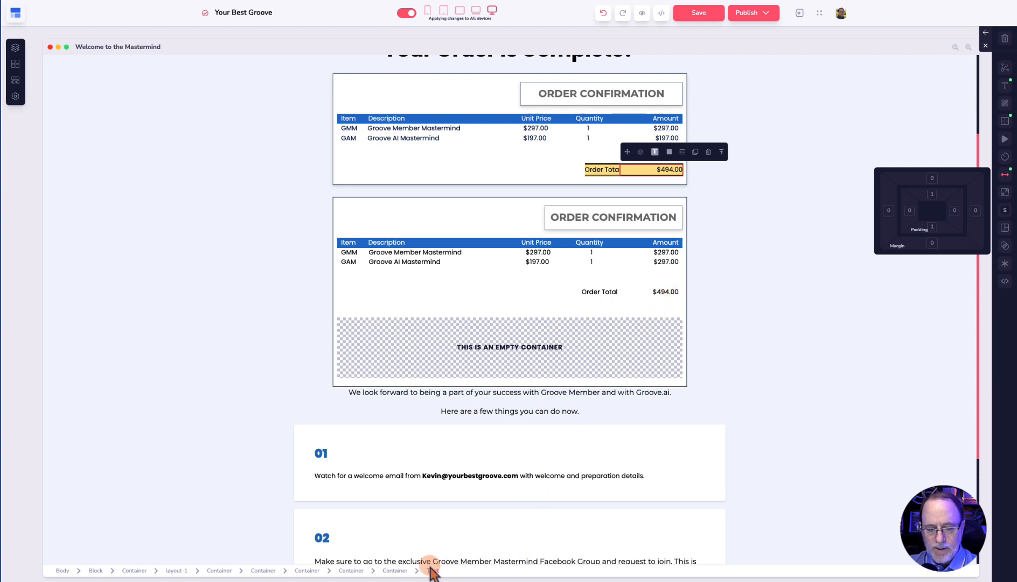
pyautogui.click(669, 292)
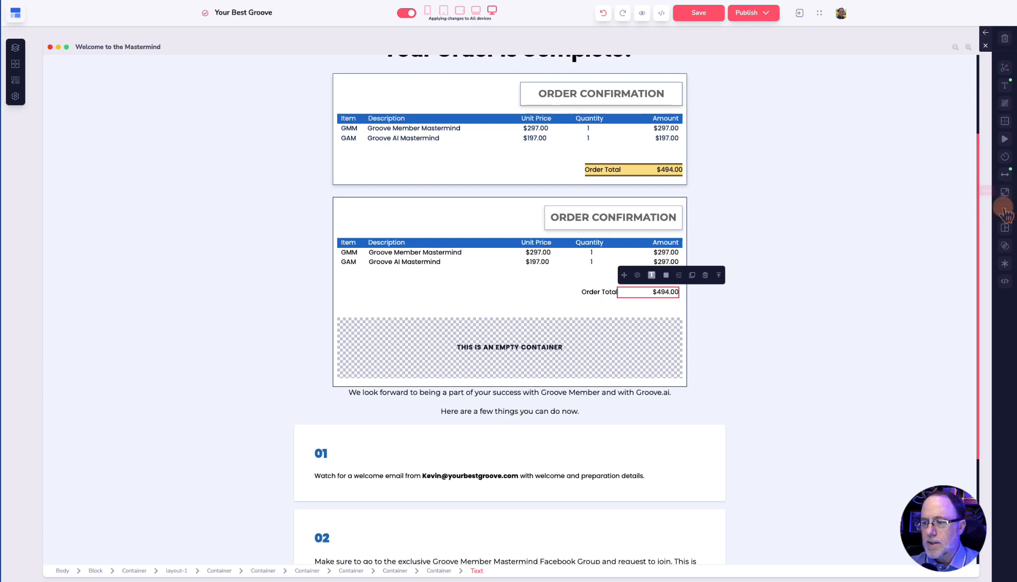
pyautogui.click(1006, 174)
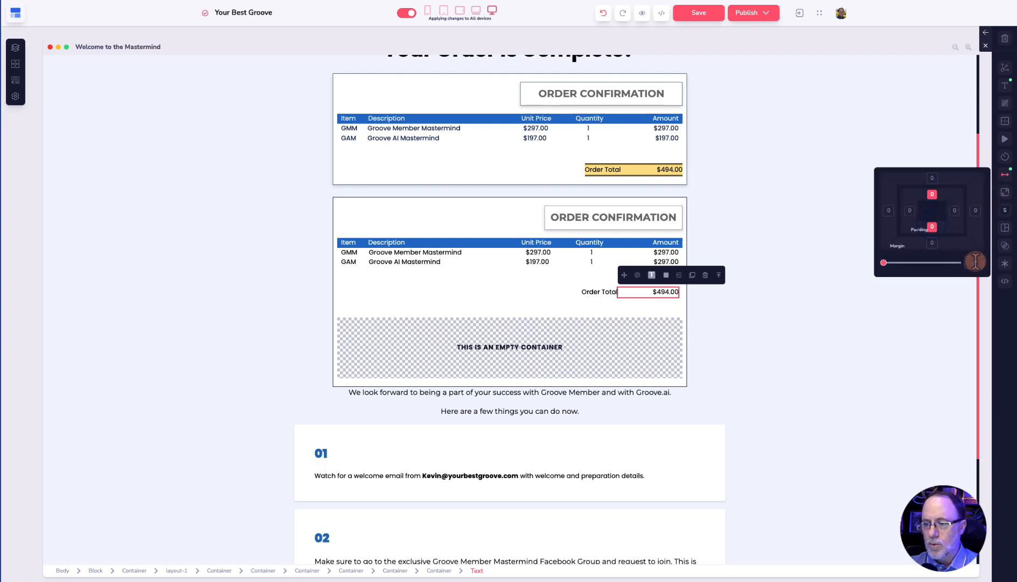
pyautogui.click(975, 261)
pyautogui.write('1')
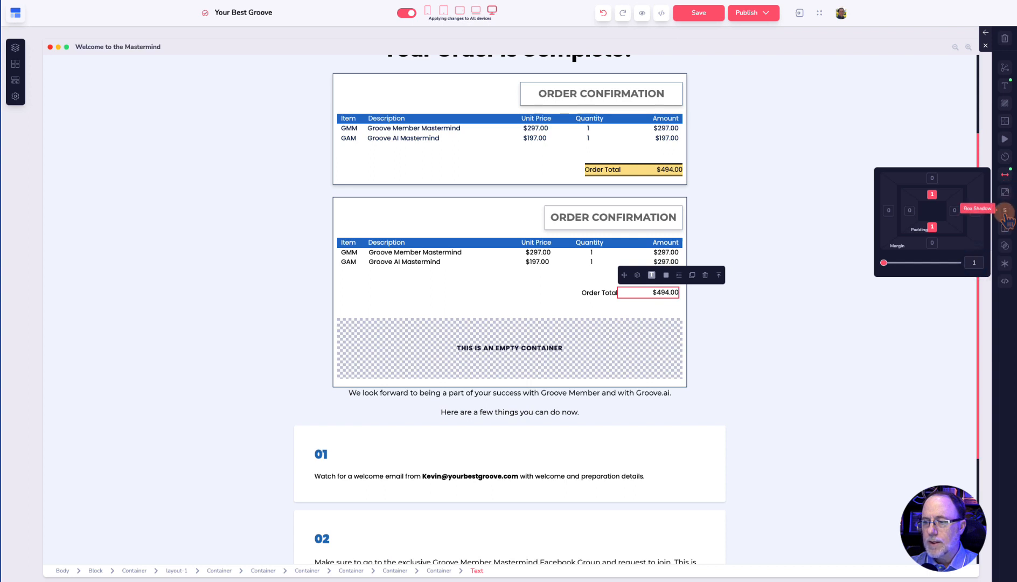
# - Add a 1 px black border to all four sides of the new $494.00 amount text
pyautogui.click(1005, 121)
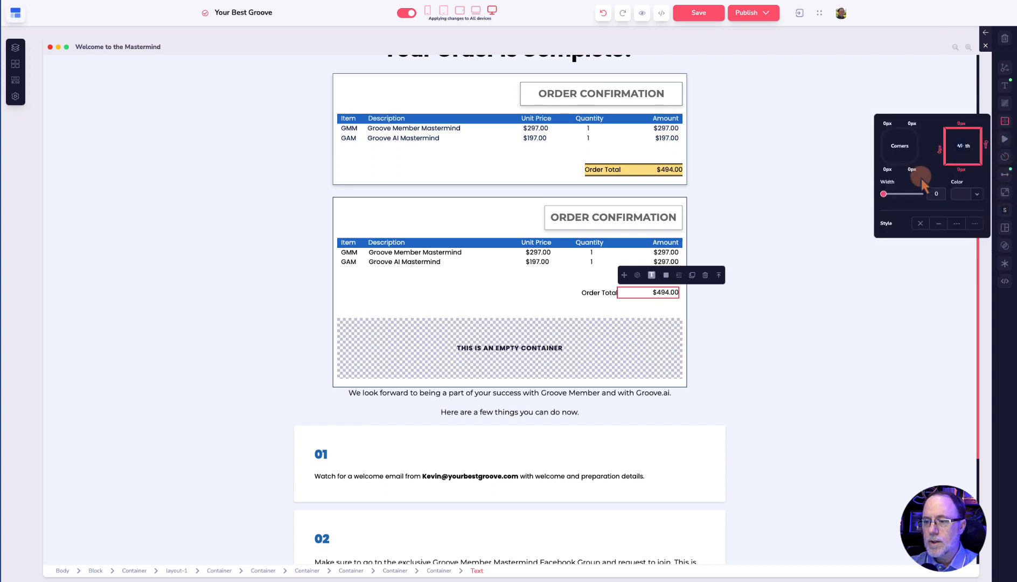
pyautogui.write('1')
pyautogui.click(970, 194)
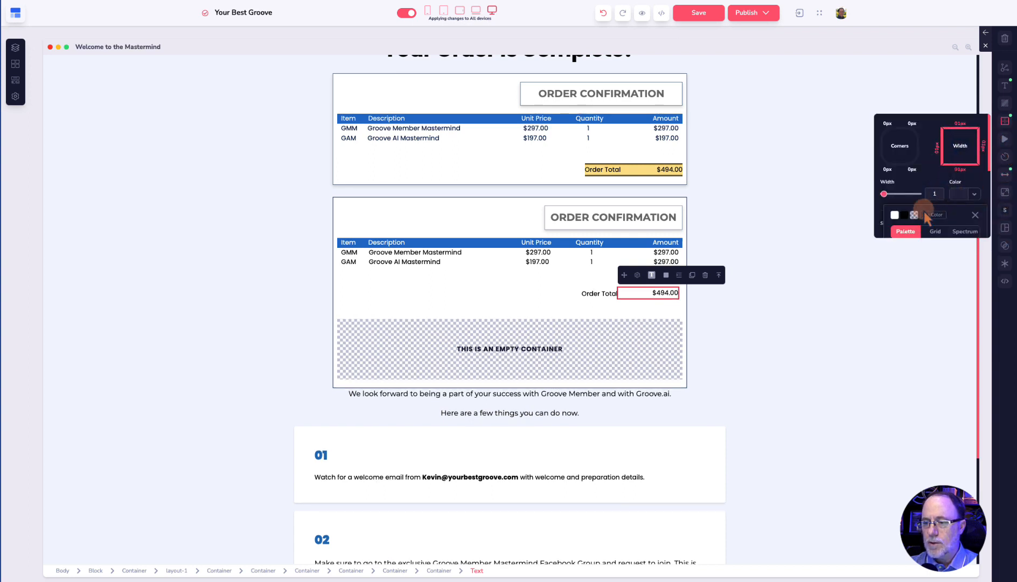
pyautogui.click(719, 275)
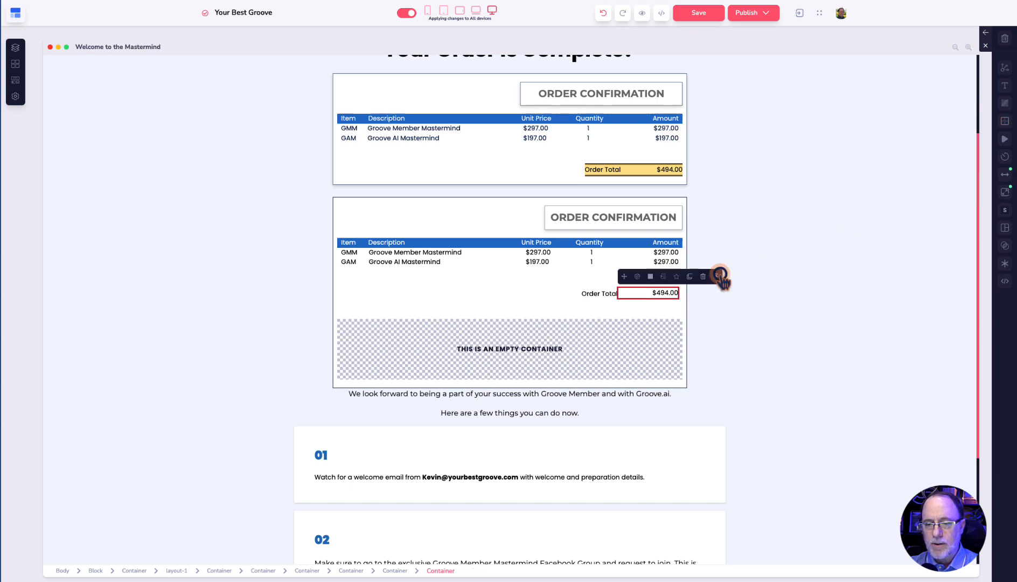
# - Give the new $494.00 amount cell's container 1 px black borders on its top and bottom edges only
pyautogui.click(1005, 174)
pyautogui.click(933, 194)
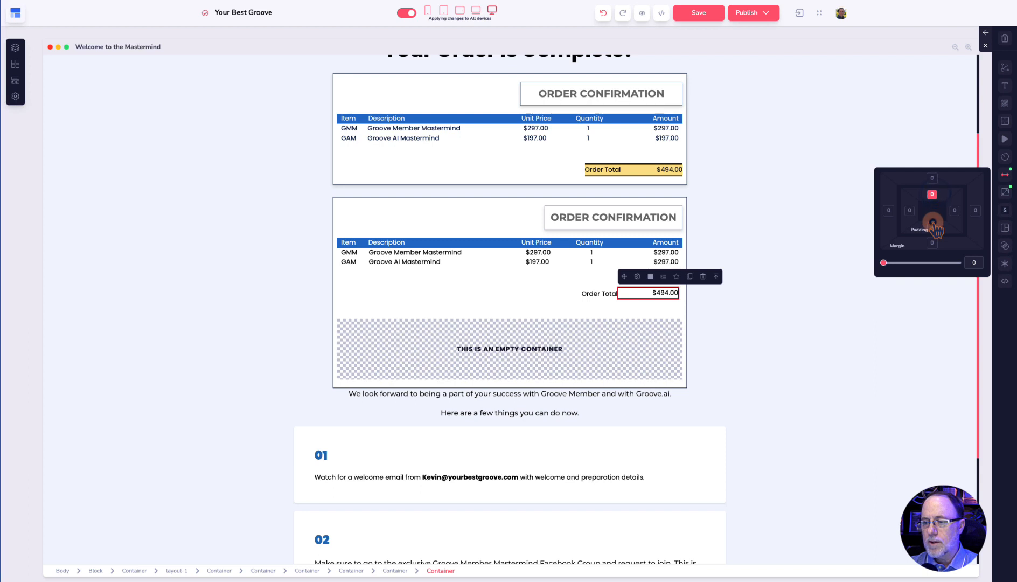
pyautogui.click(1005, 121)
pyautogui.click(964, 146)
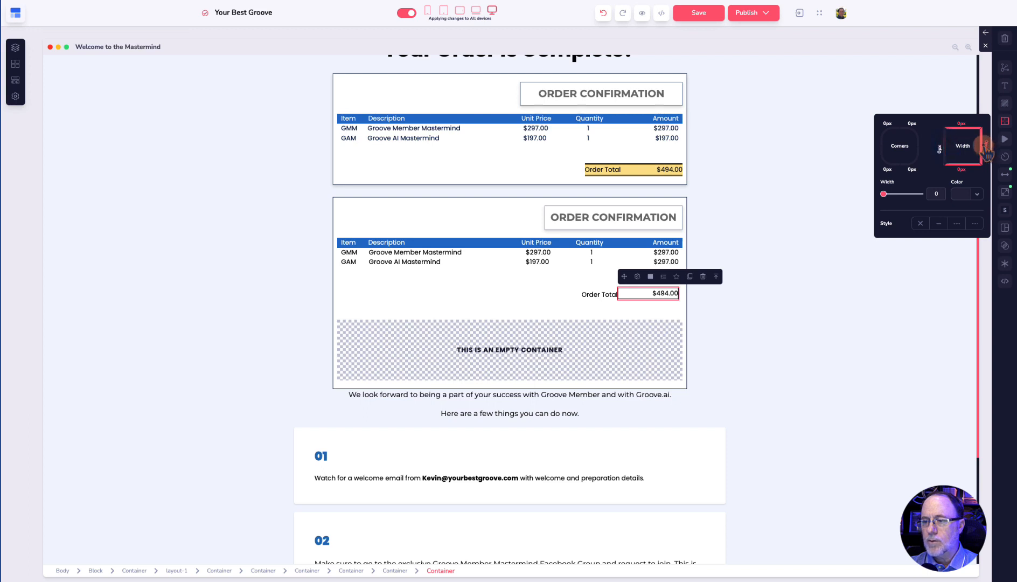
pyautogui.click(977, 194)
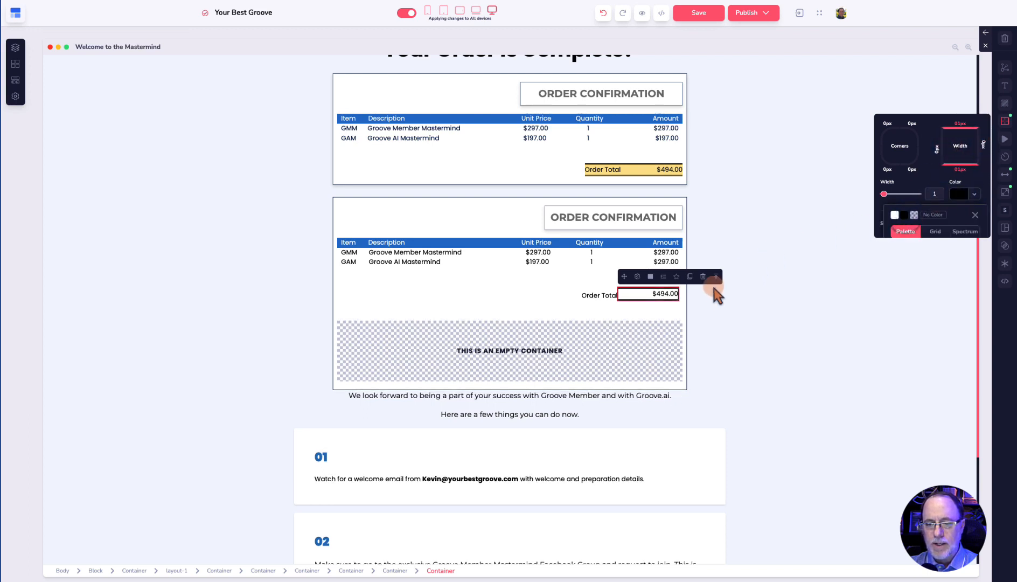
# - Remove the left and right borders from the new $494.00 amount text, keeping its top and bottom lines
pyautogui.click(664, 293)
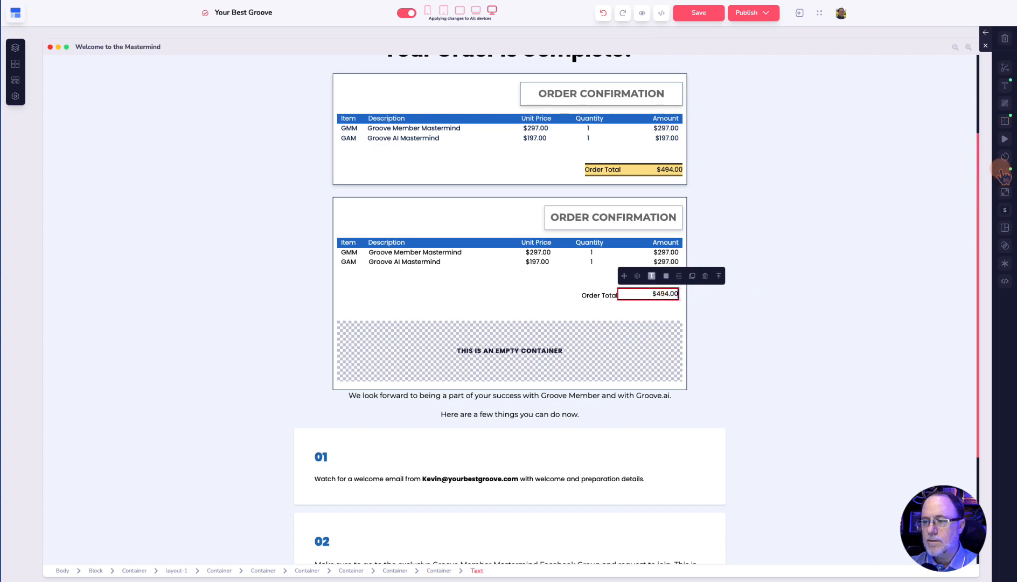
pyautogui.click(1005, 121)
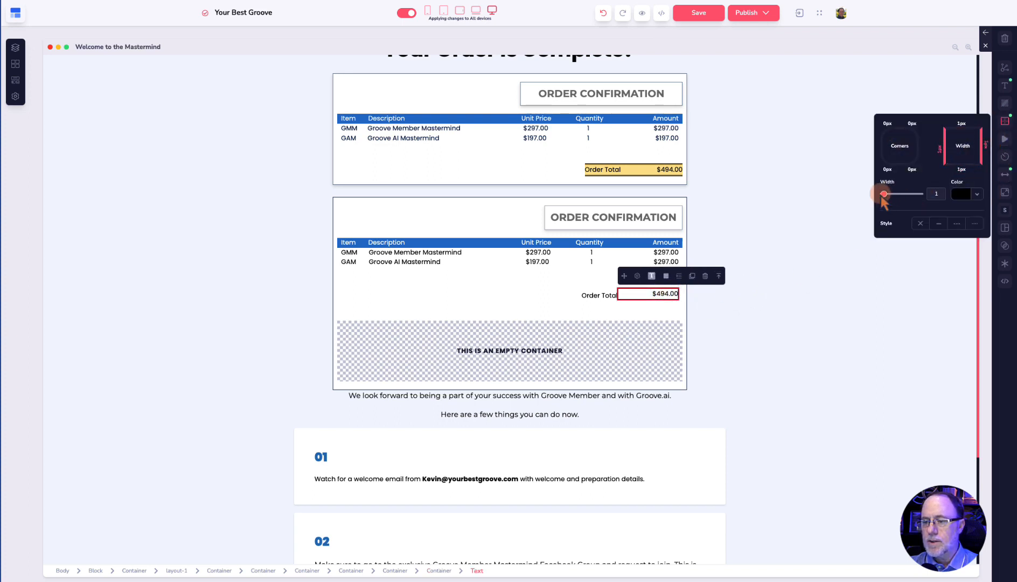
pyautogui.click(605, 310)
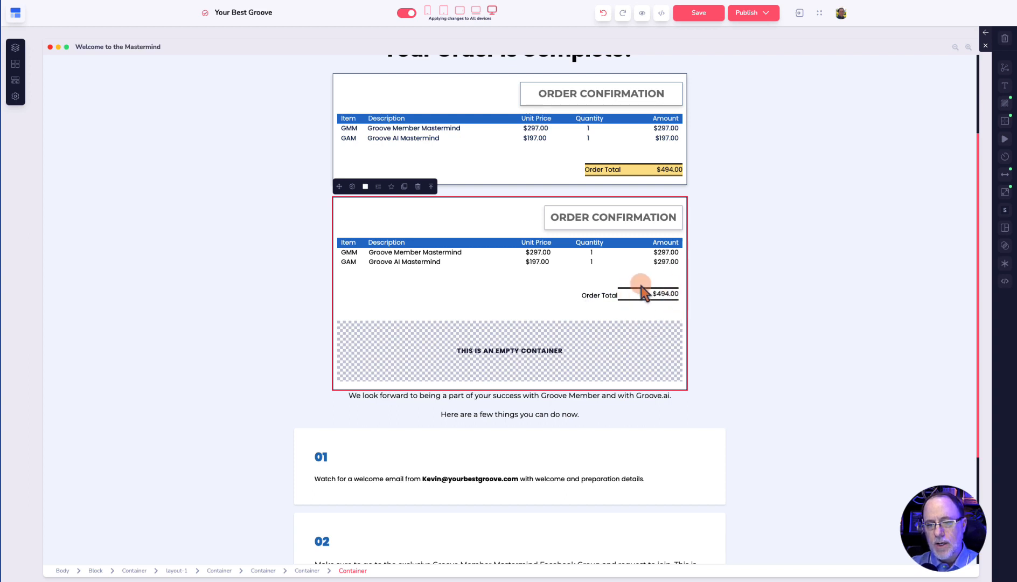
# - Give the new Order Total label text 1 px black borders on its top and bottom edges only
pyautogui.click(598, 296)
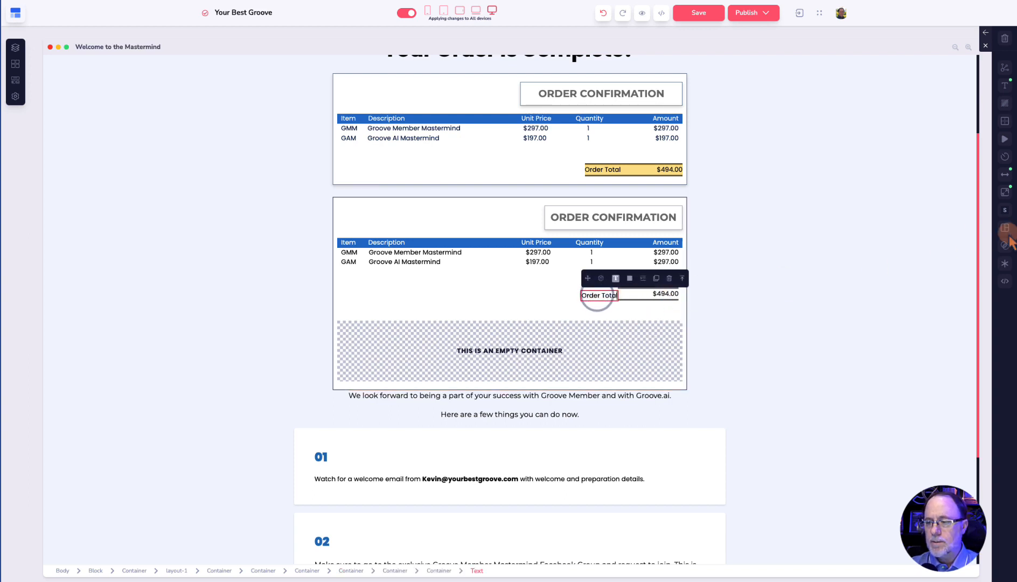
pyautogui.click(644, 294)
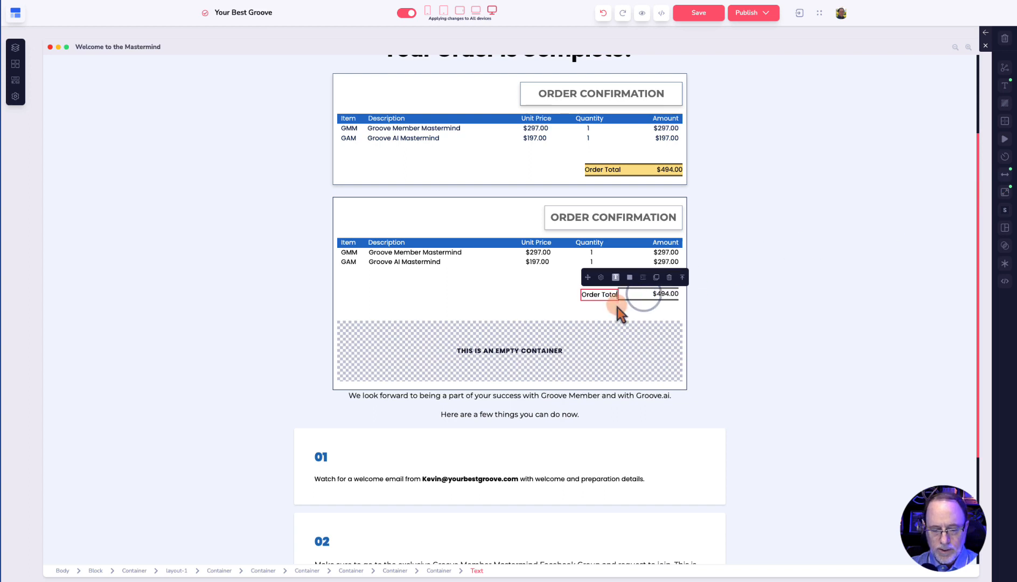
pyautogui.click(1005, 121)
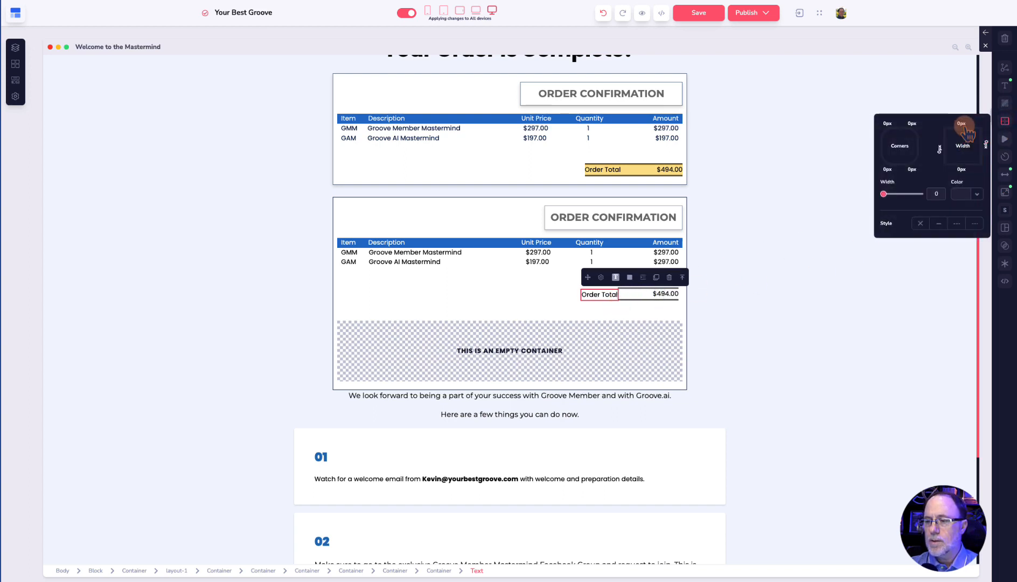
pyautogui.click(962, 125)
pyautogui.click(962, 171)
pyautogui.click(939, 192)
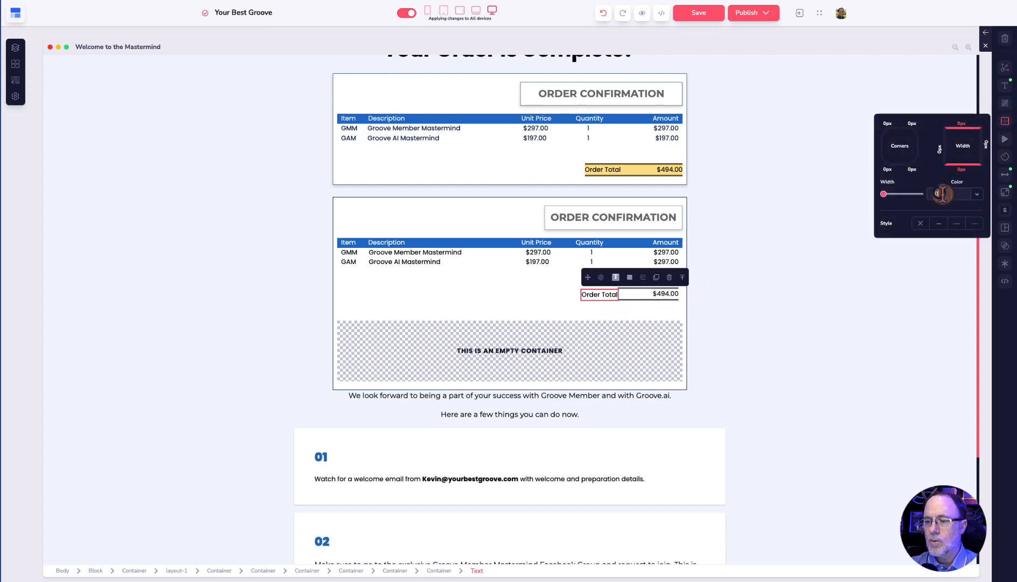
pyautogui.write('1')
pyautogui.click(976, 194)
pyautogui.click(904, 214)
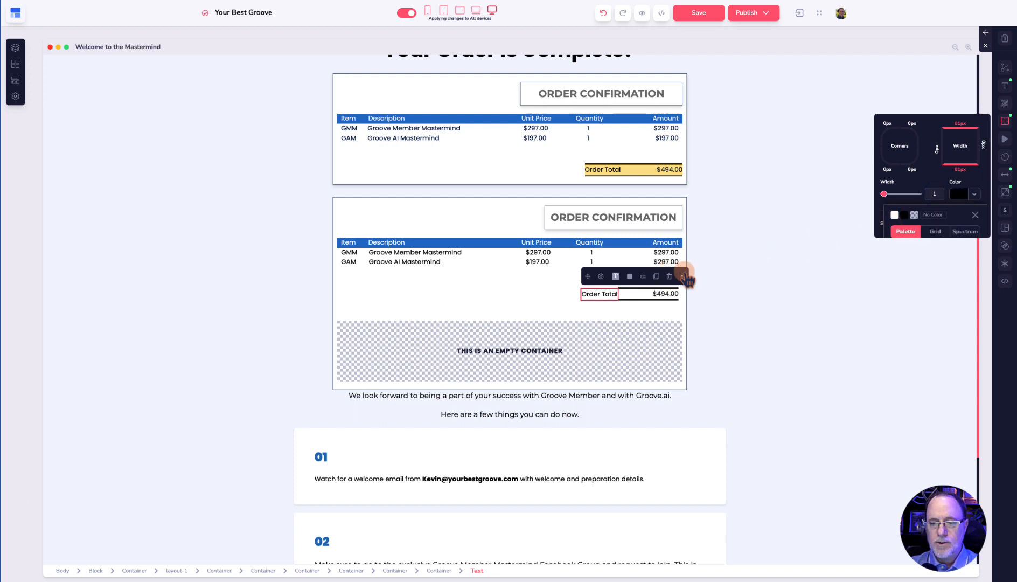
# - Give the new Order Total label's container 1 px black borders on its top and bottom edges only
pyautogui.click(683, 275)
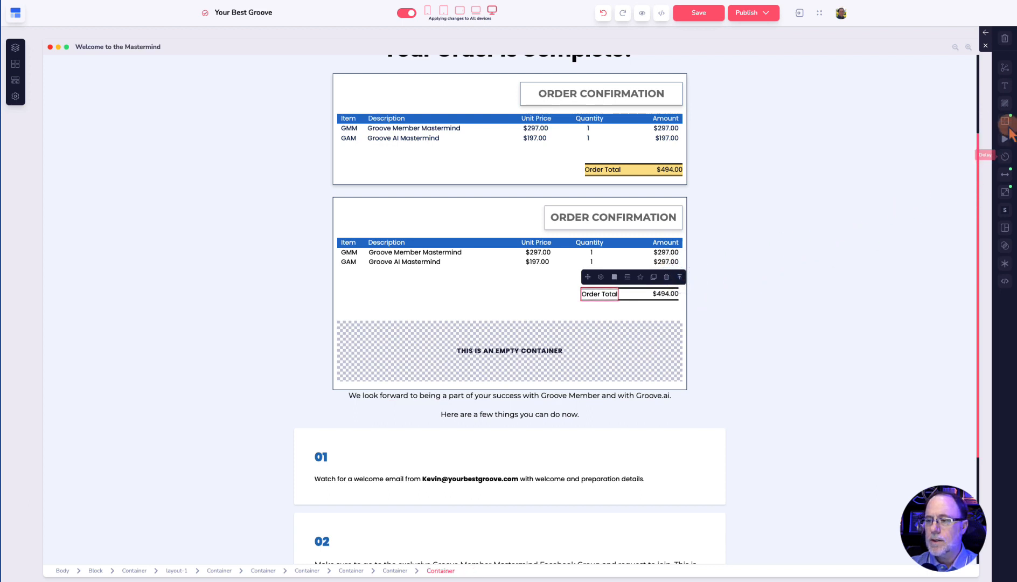
pyautogui.click(970, 150)
pyautogui.click(963, 149)
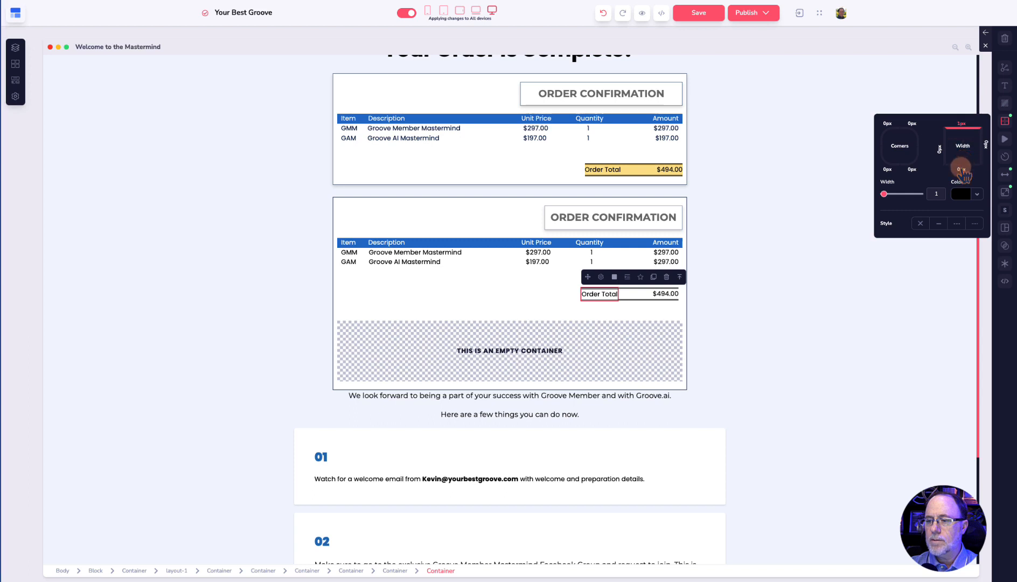
pyautogui.click(651, 296)
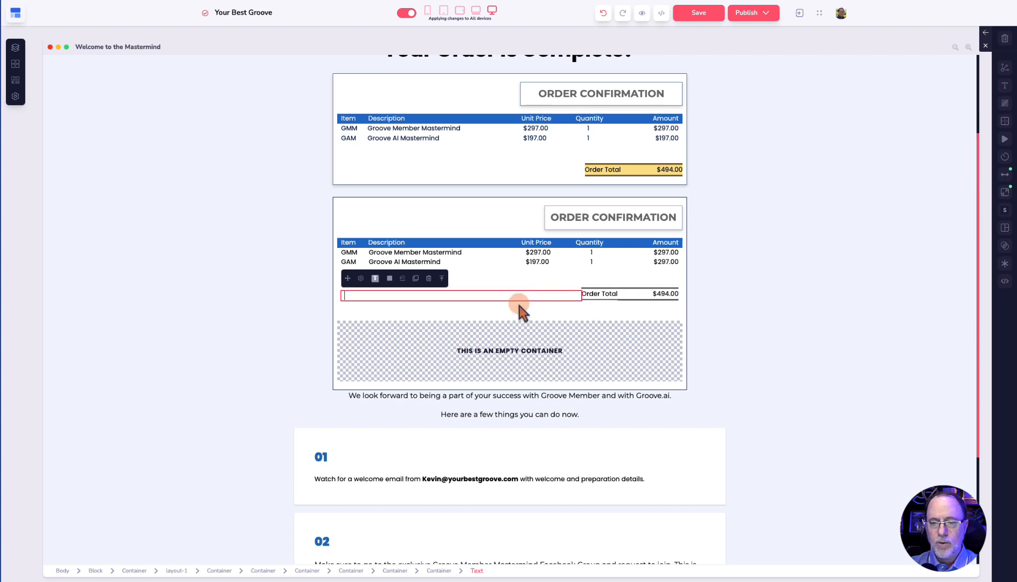
pyautogui.click(535, 305)
pyautogui.click(598, 295)
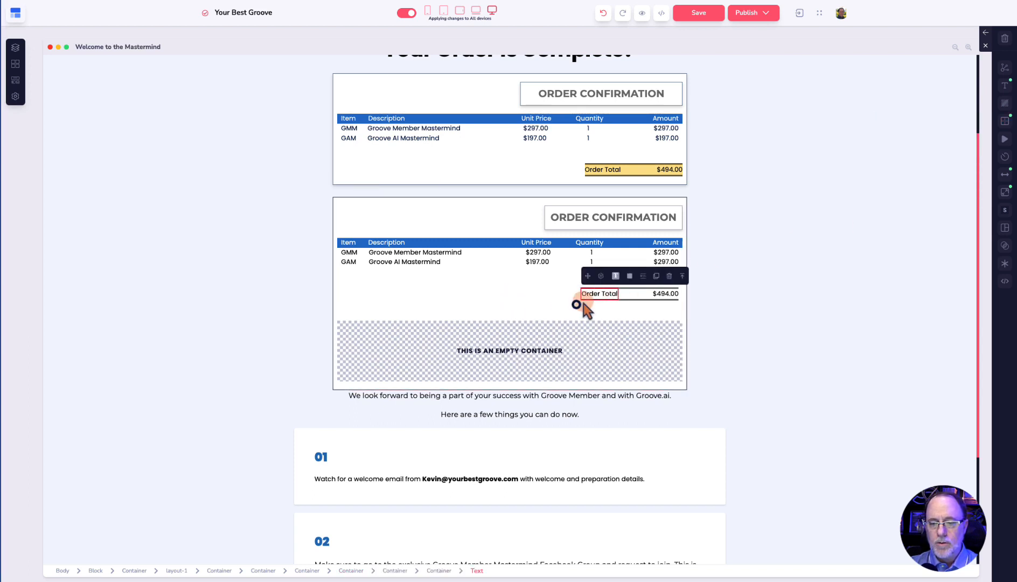
pyautogui.click(577, 304)
pyautogui.click(600, 294)
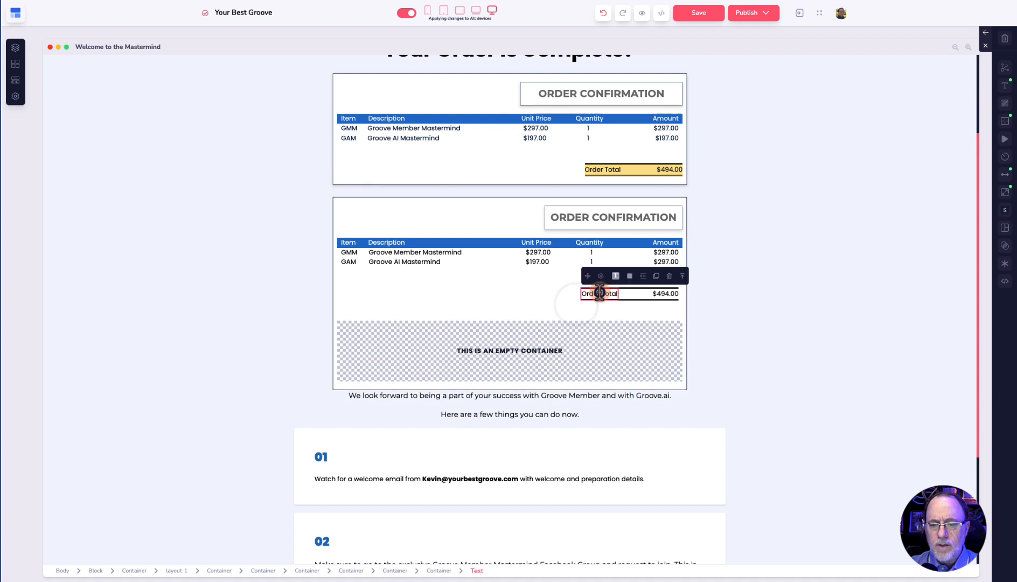
pyautogui.click(681, 277)
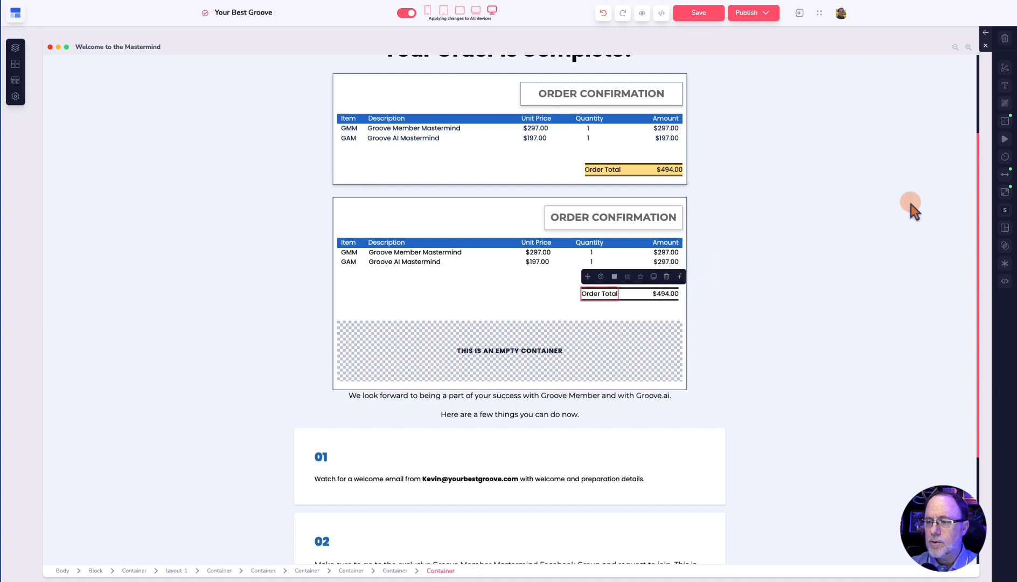
pyautogui.click(1005, 121)
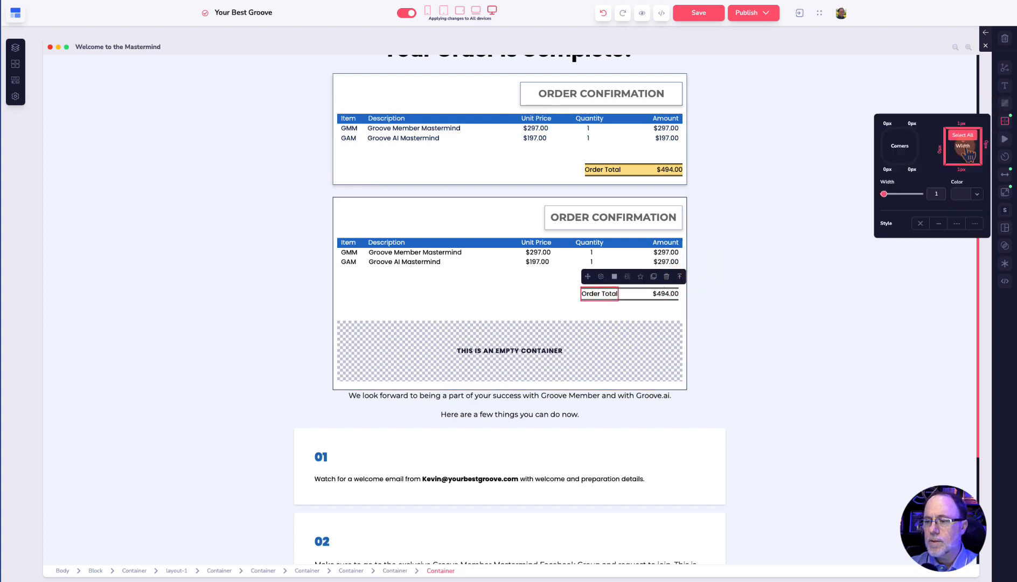
pyautogui.click(962, 123)
pyautogui.click(560, 290)
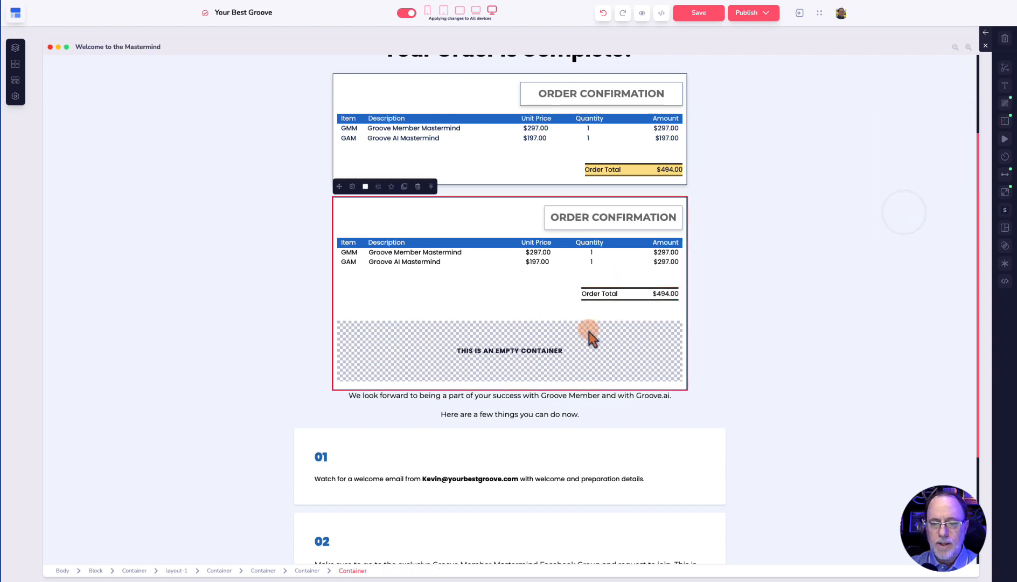
# - Look up the background colour code of the original $494.00 amount cell's container
pyautogui.click(672, 168)
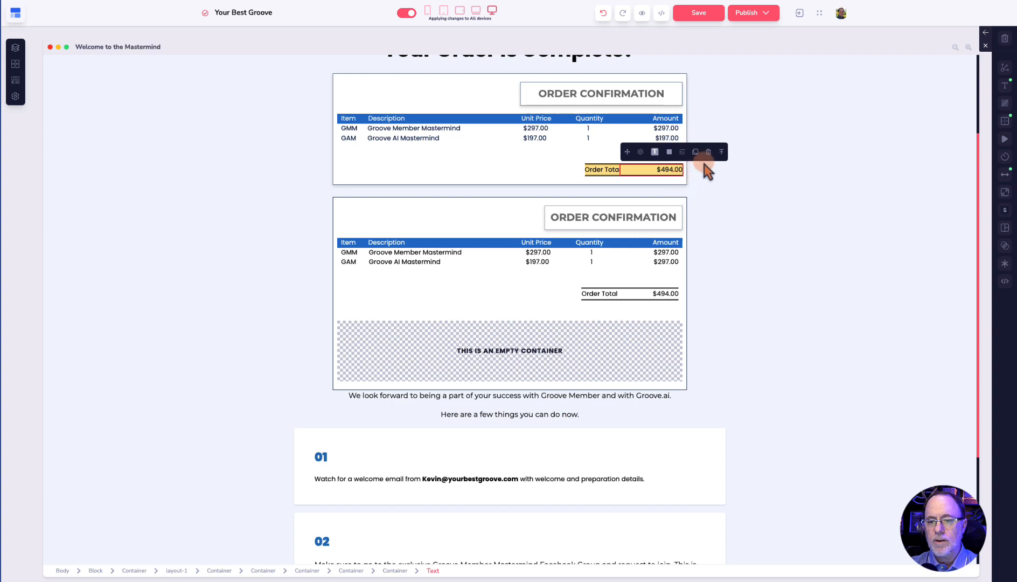
pyautogui.click(722, 153)
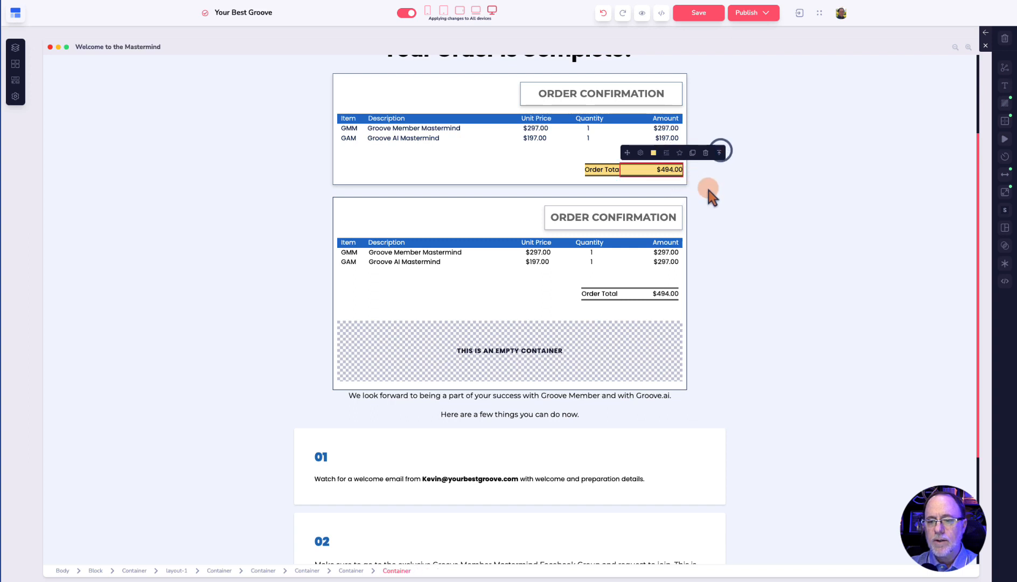
pyautogui.click(1004, 105)
pyautogui.click(950, 110)
pyautogui.scroll(-3, 946, 180)
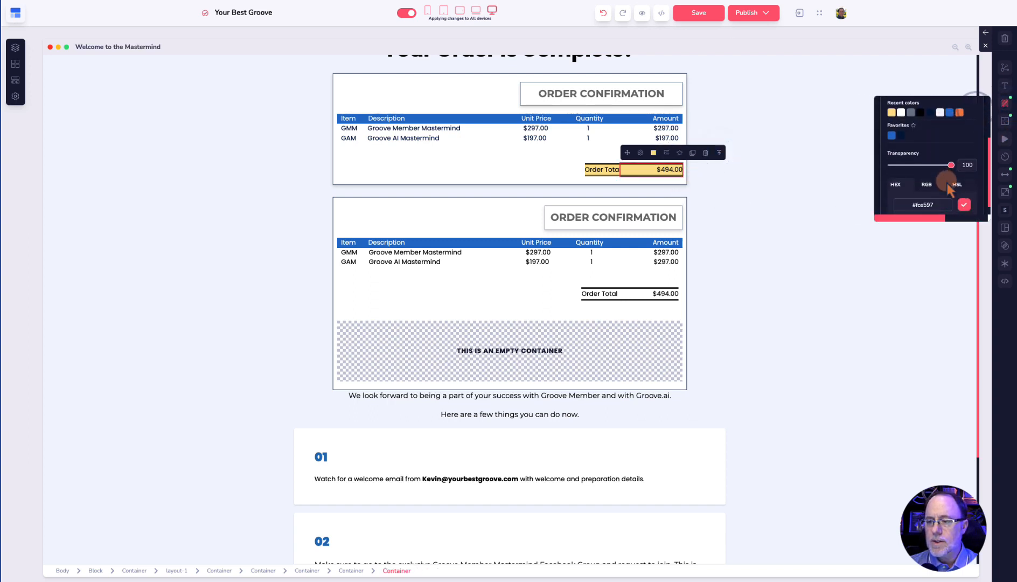
# - Set the background colour of the new $494.00 amount cell's container to #fce597
pyautogui.click(672, 293)
pyautogui.click(717, 276)
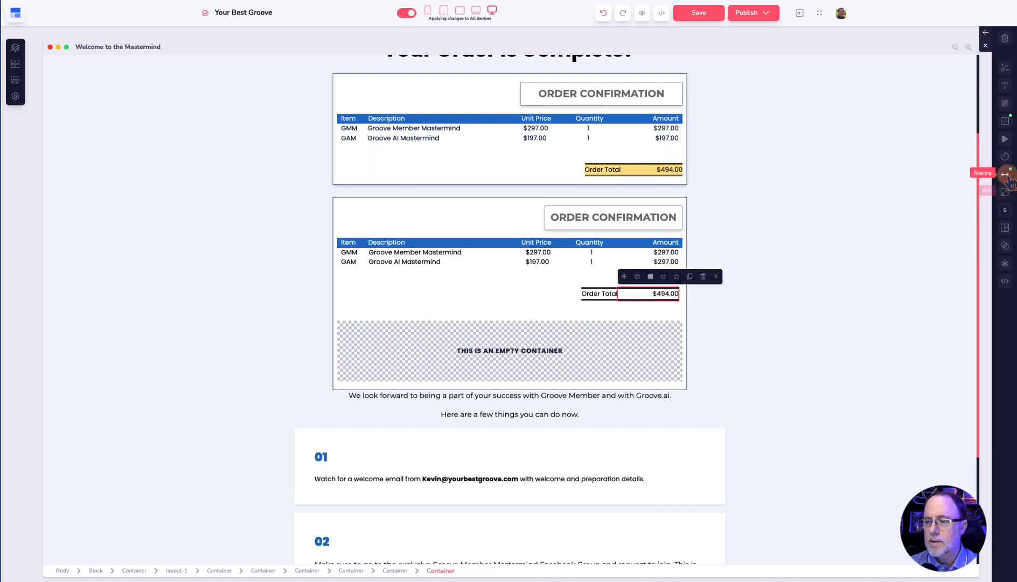
pyautogui.click(1005, 103)
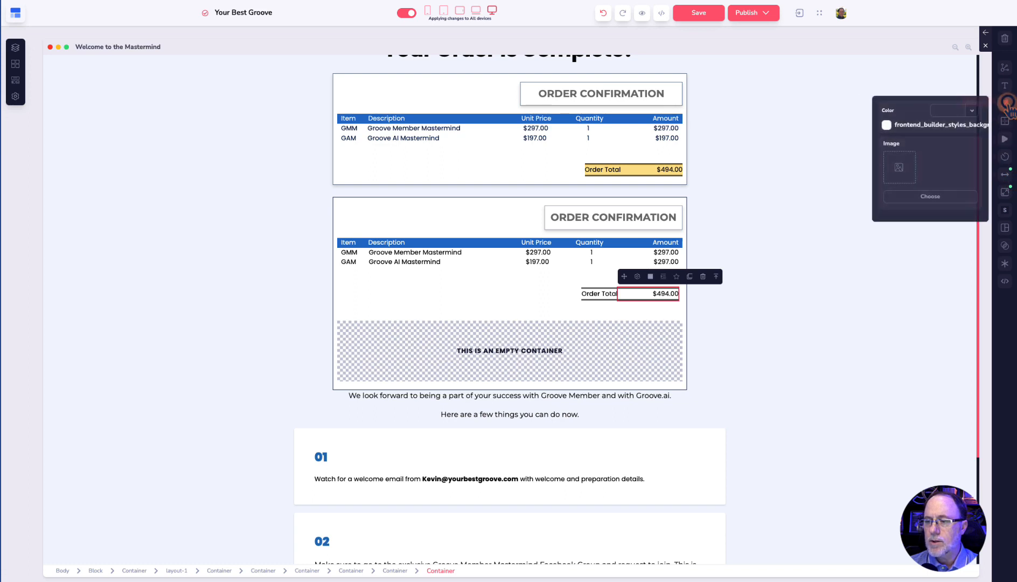
pyautogui.click(970, 111)
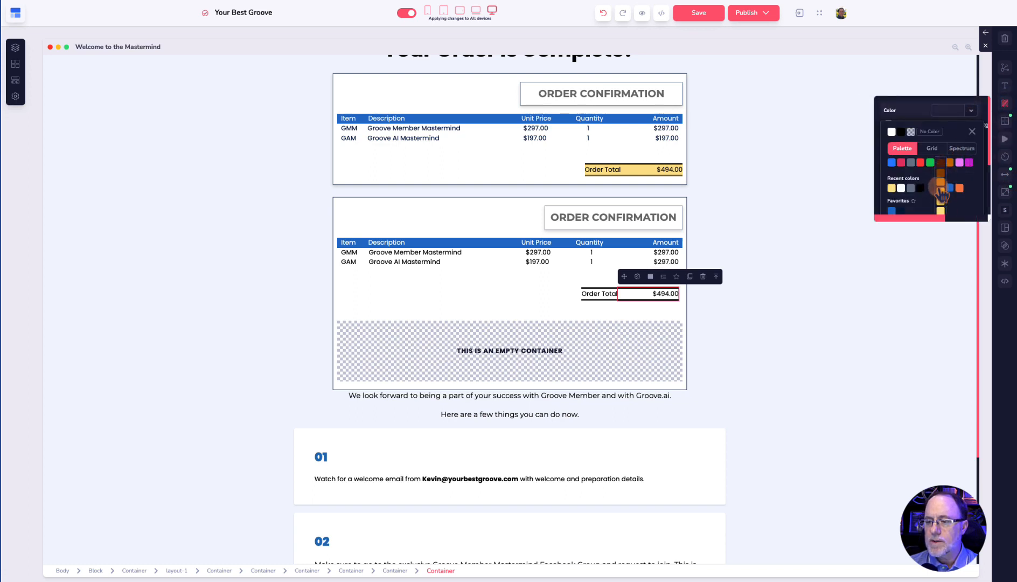
pyautogui.scroll(-3, 940, 187)
pyautogui.click(964, 195)
pyautogui.click(534, 273)
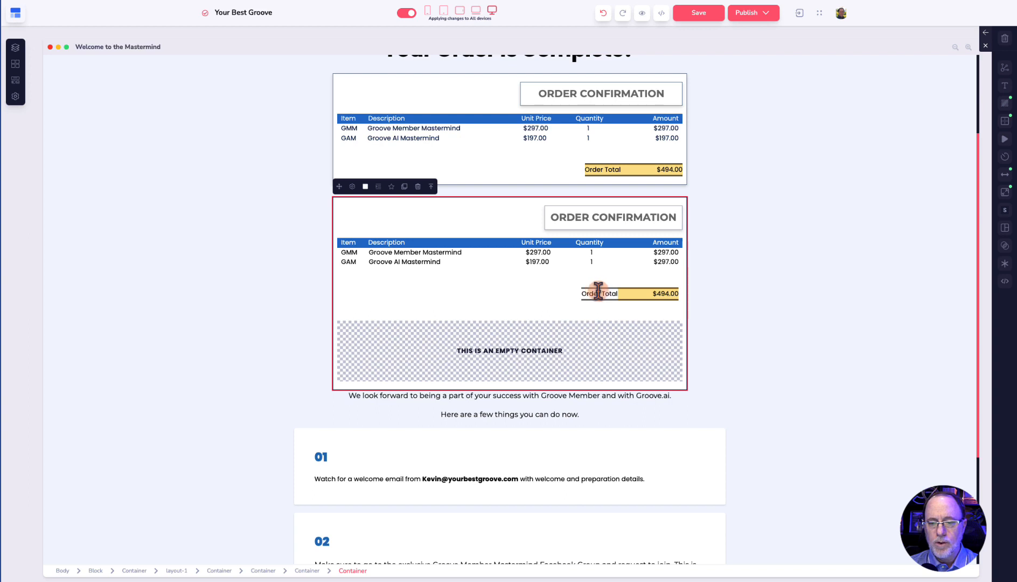
# - Fill the new Order Total label's container with the same yellow background as the new $494.00 cell
pyautogui.click(597, 294)
pyautogui.click(683, 276)
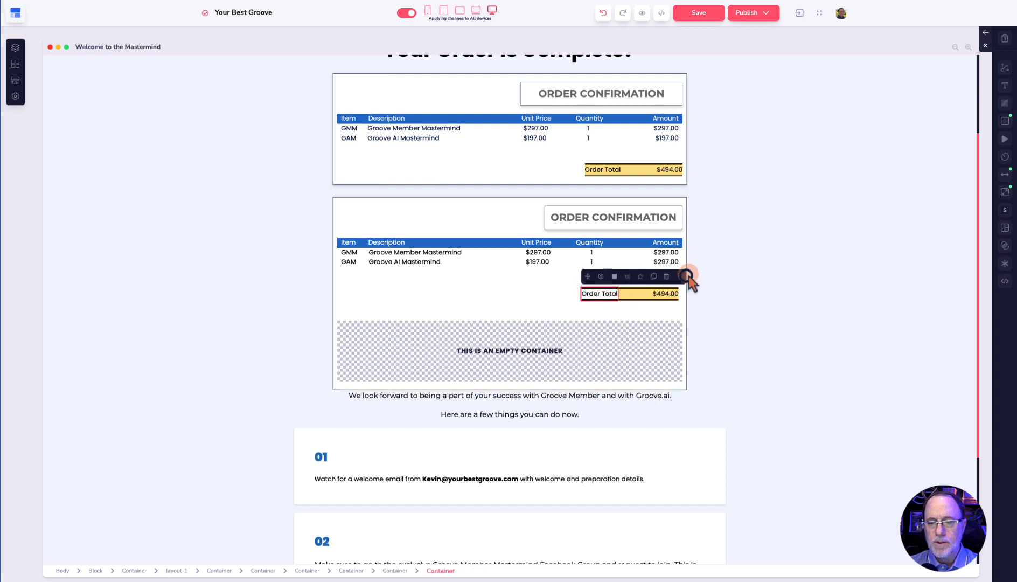
pyautogui.click(1005, 103)
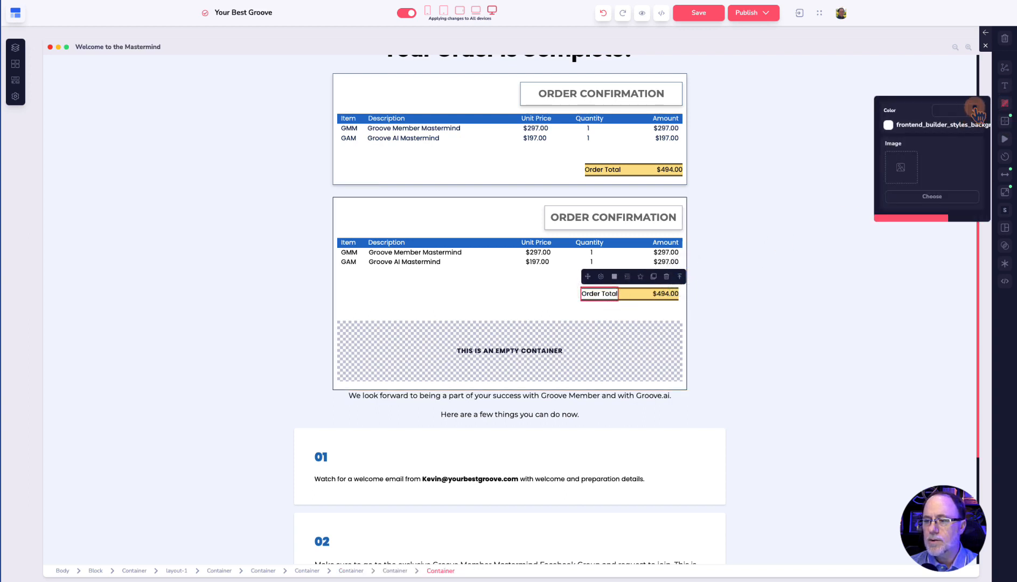
pyautogui.click(973, 105)
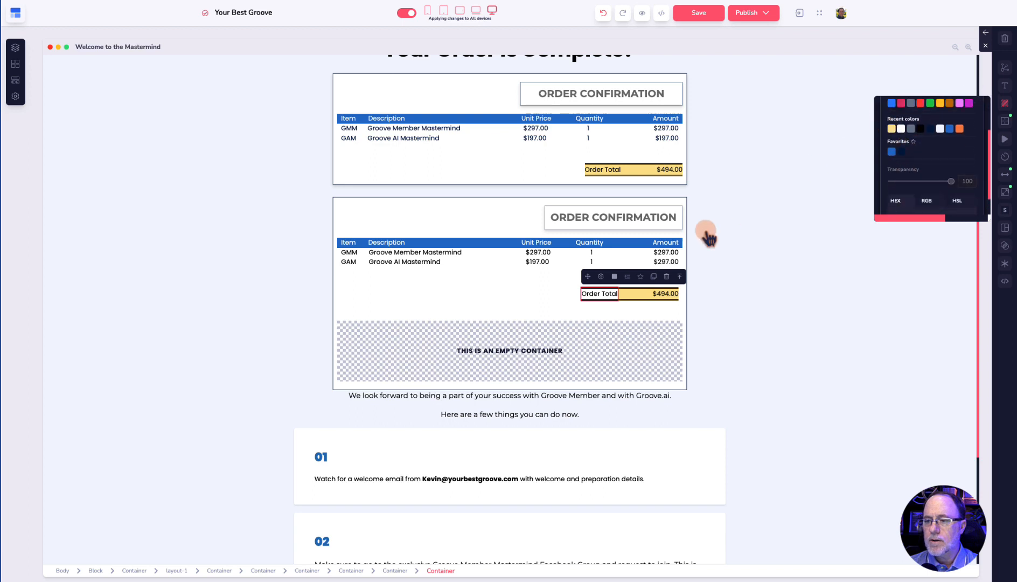
pyautogui.click(566, 306)
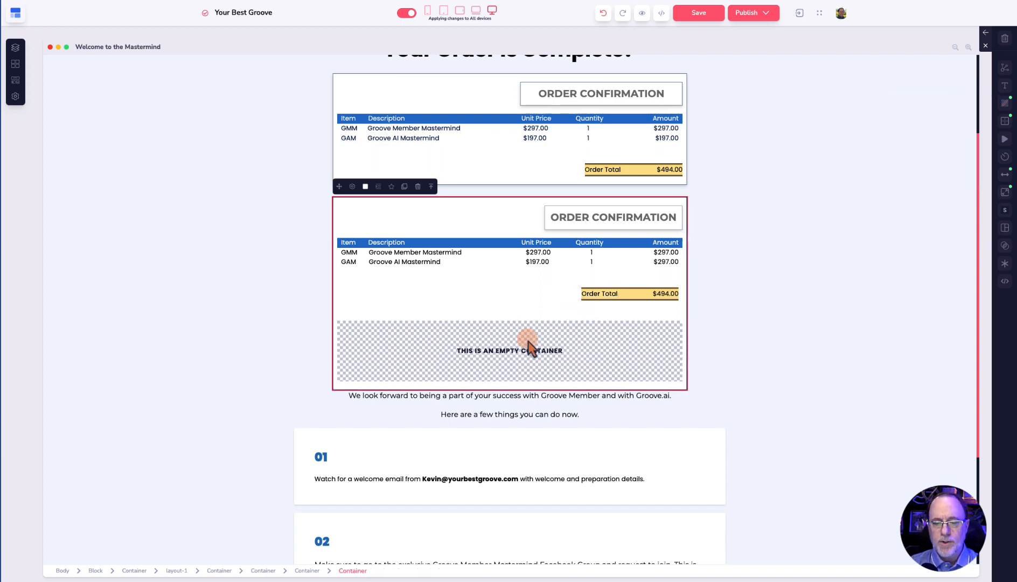
# - Delete the empty container below the new Order Total row
pyautogui.click(527, 340)
pyautogui.click(424, 310)
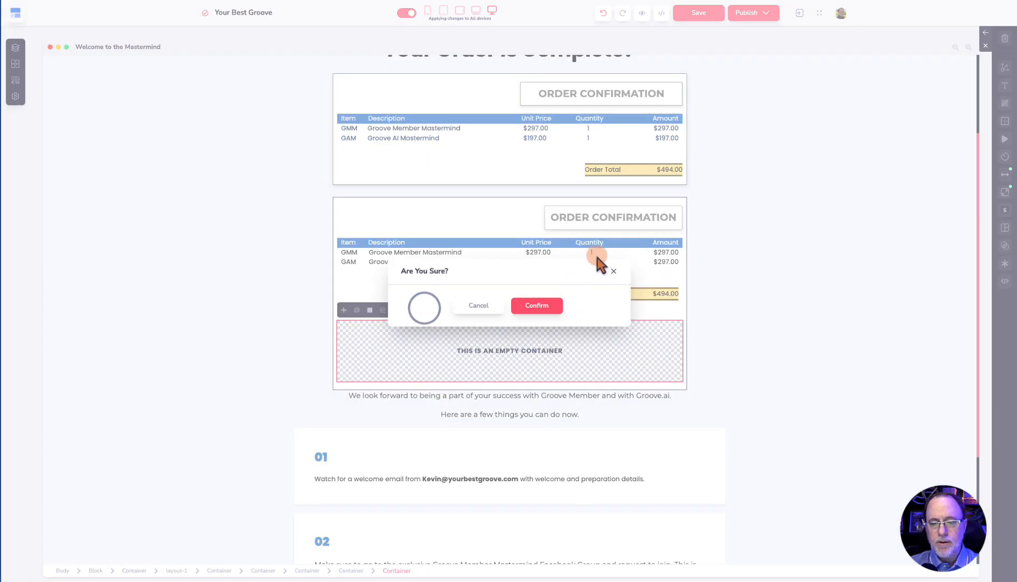
pyautogui.press('Return')
# - Check the margin and padding of the container holding the original Order Total row
pyautogui.click(634, 170)
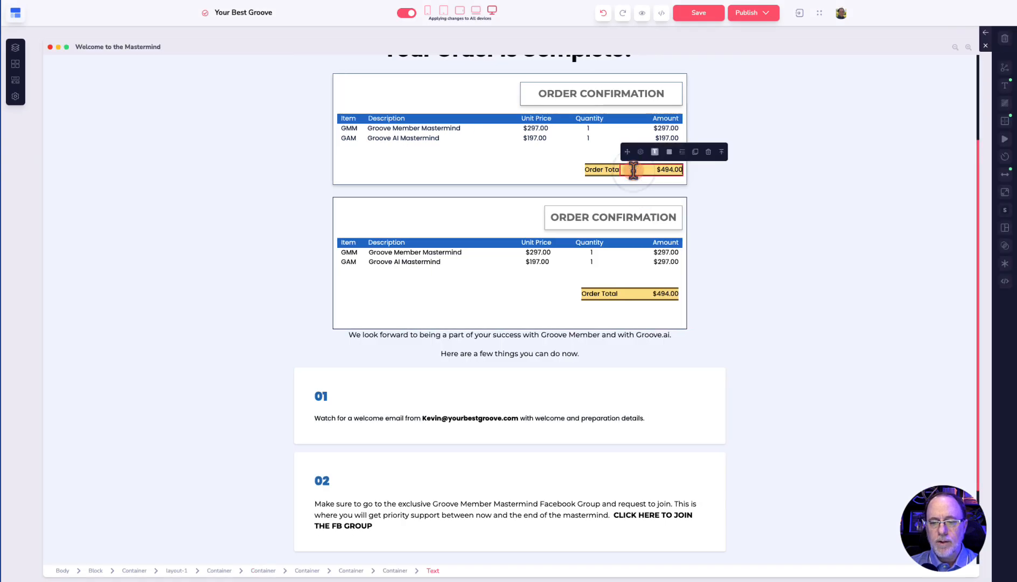
pyautogui.click(720, 152)
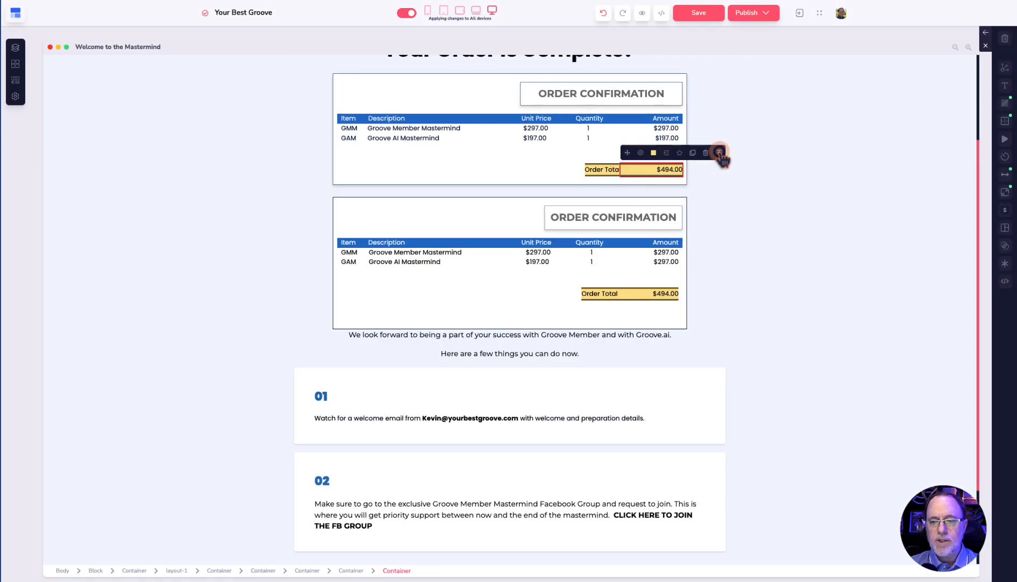
pyautogui.click(721, 152)
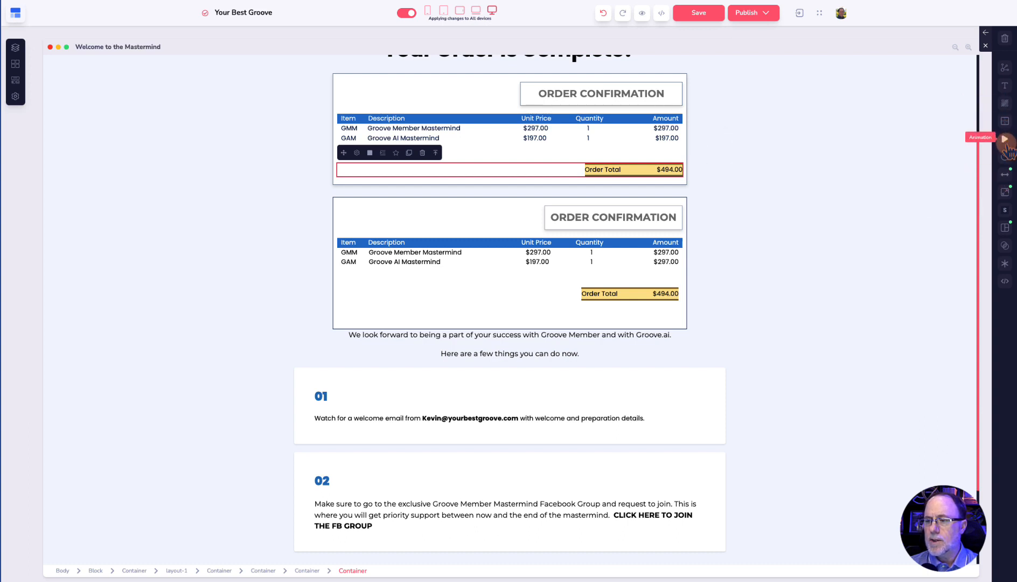
pyautogui.click(1005, 174)
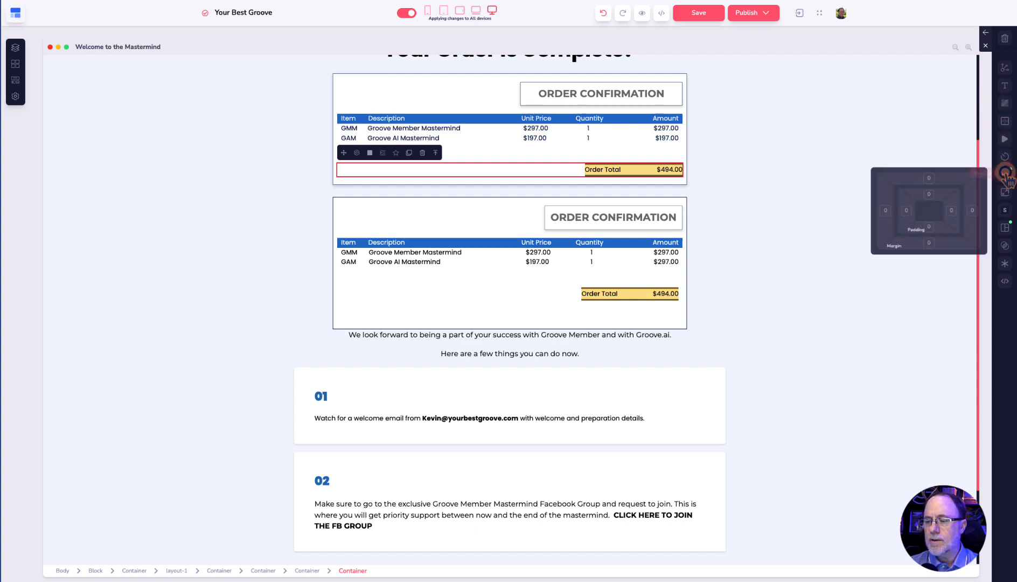
# - Remove the bottom margin from the container holding the new Order Total row, matching the original row
pyautogui.click(638, 294)
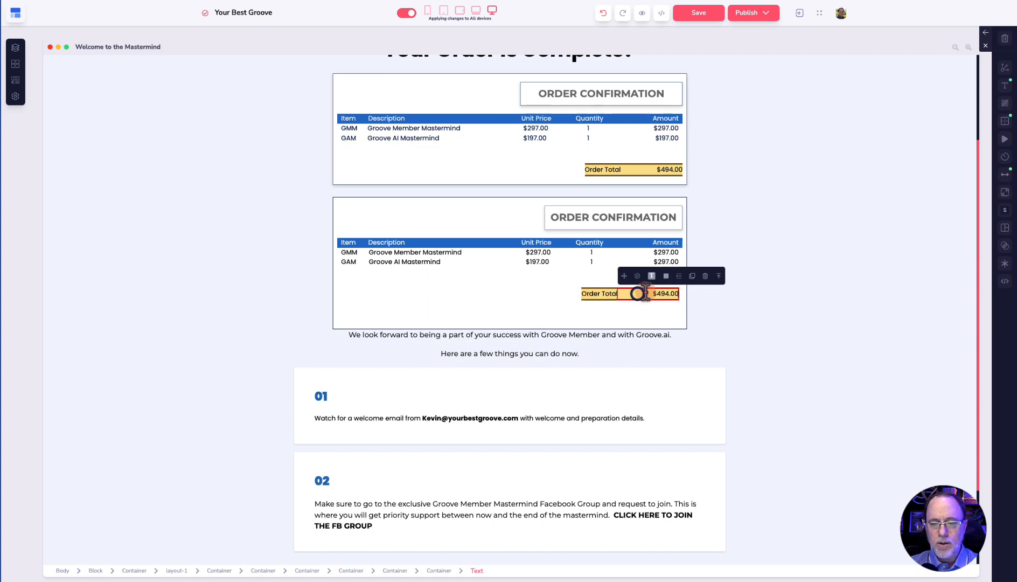
pyautogui.click(720, 276)
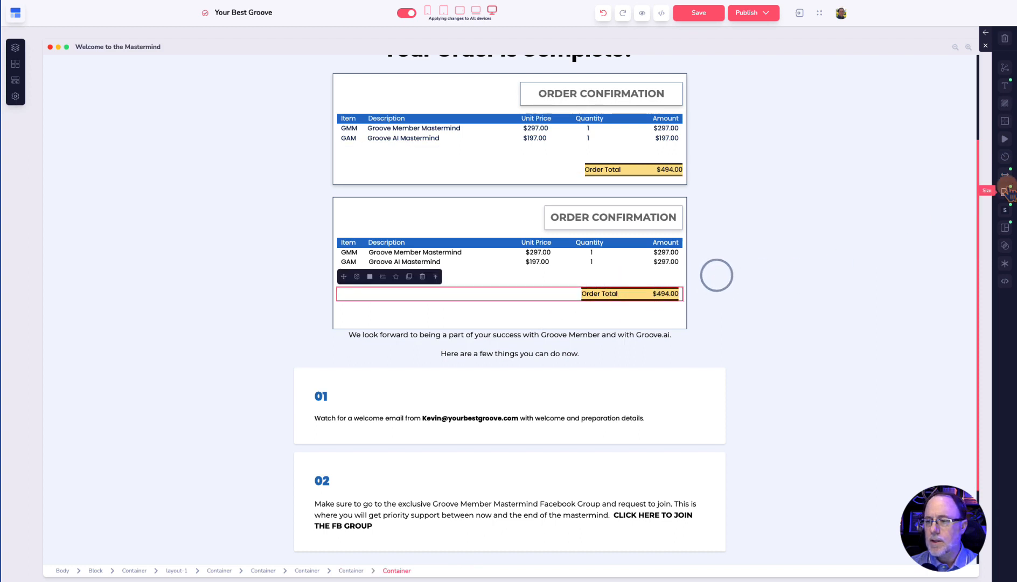
pyautogui.click(1005, 174)
pyautogui.click(931, 242)
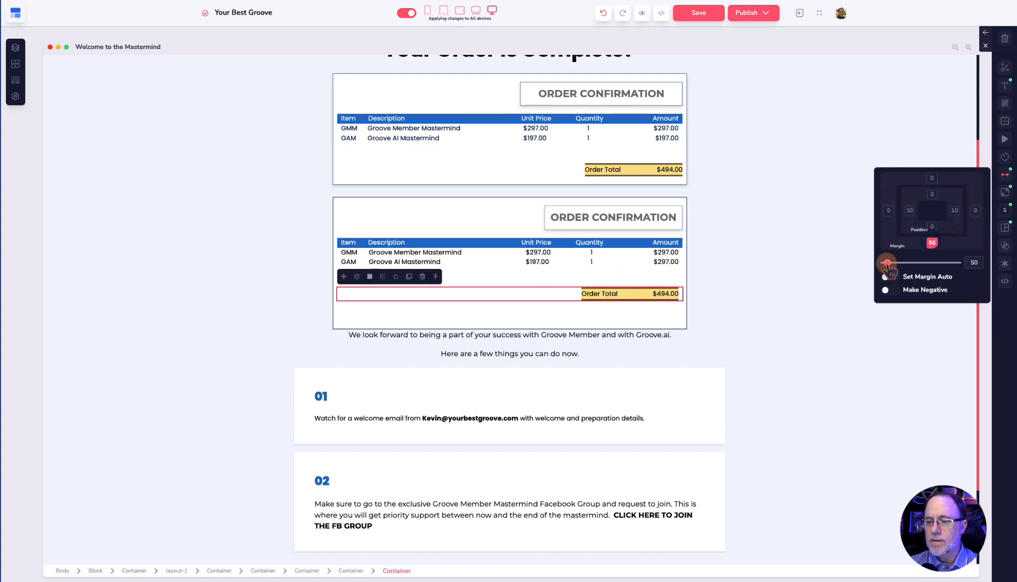
pyautogui.moveTo(888, 262); pyautogui.dragTo(816, 339)
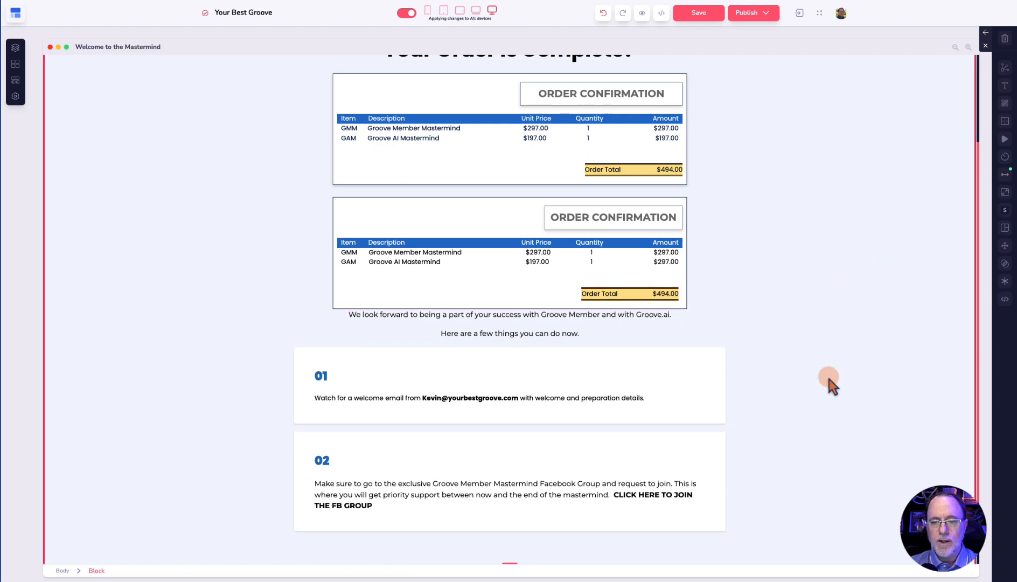